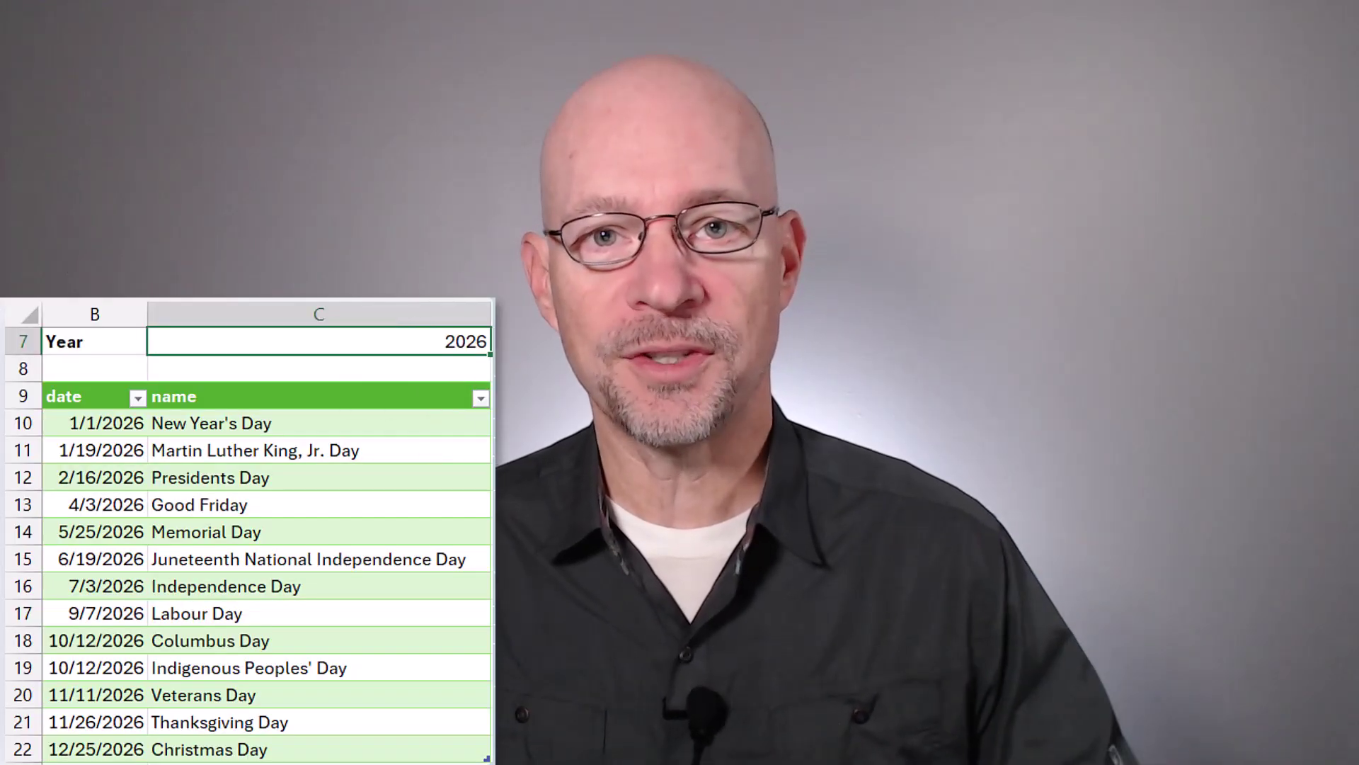
# Change the Year value in cell C7 to 2027.
pyautogui.write('2027')
pyautogui.press('Return')
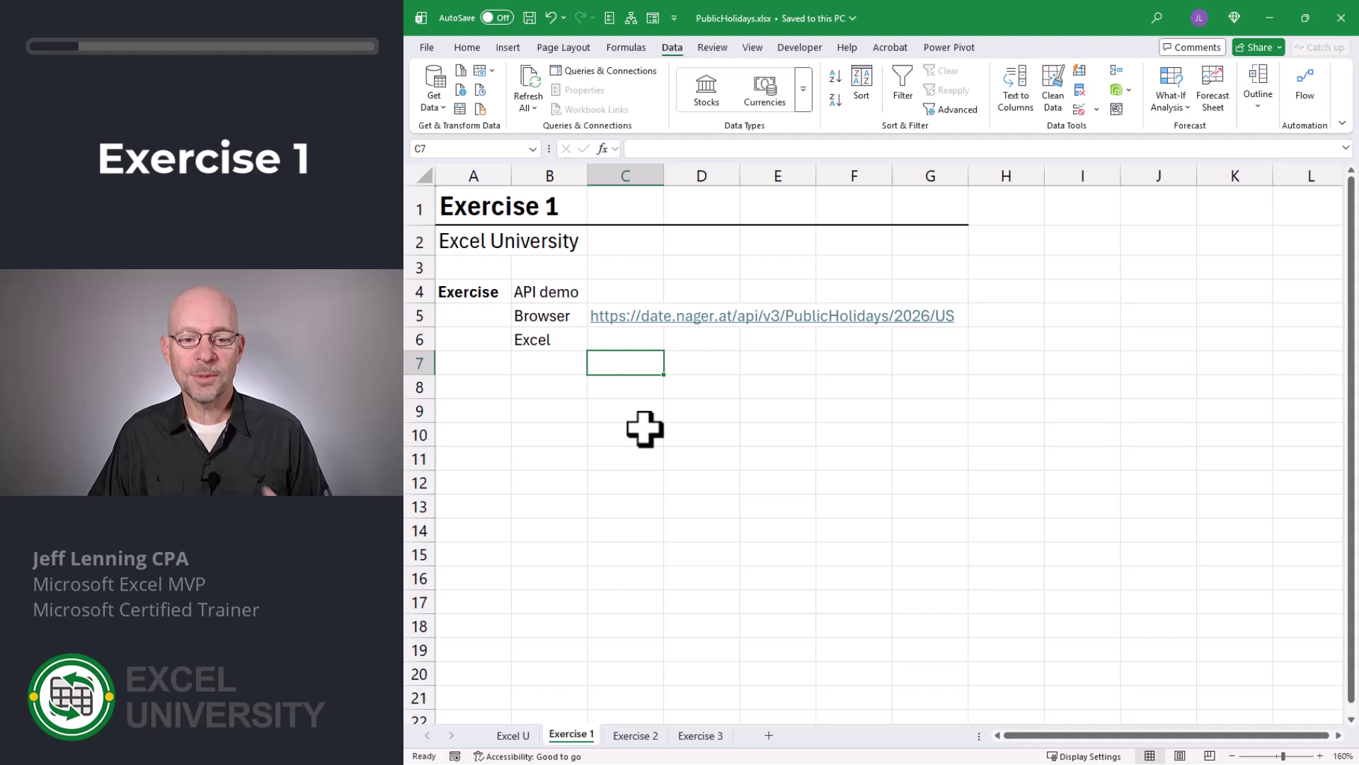
# Follow the C5 hyperlink to view the 2026 US holidays API JSON in the browser.
pyautogui.click(645, 316)
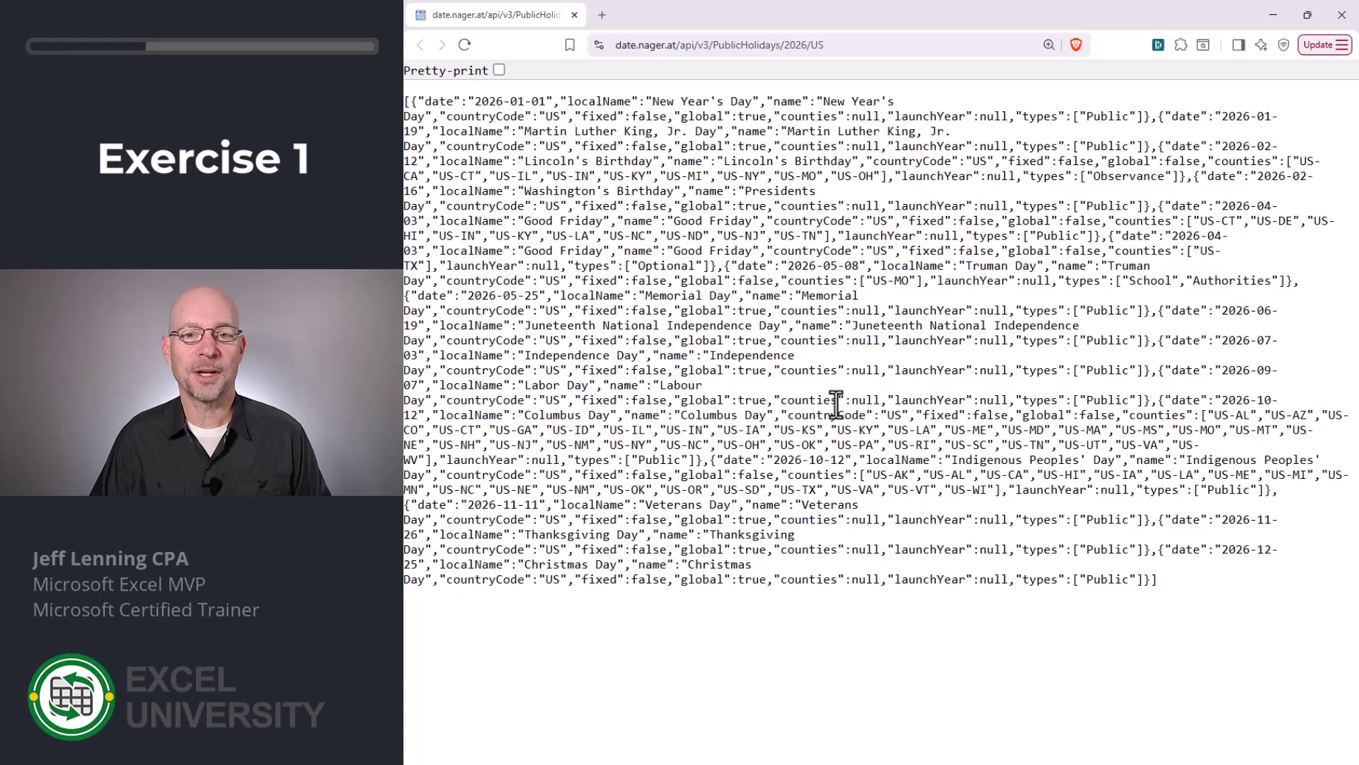
# Back in Excel, enter =WEBSERVICE(C5) in C6 to fetch the holiday JSON.
pyautogui.hotkey('alt', 'Tab')
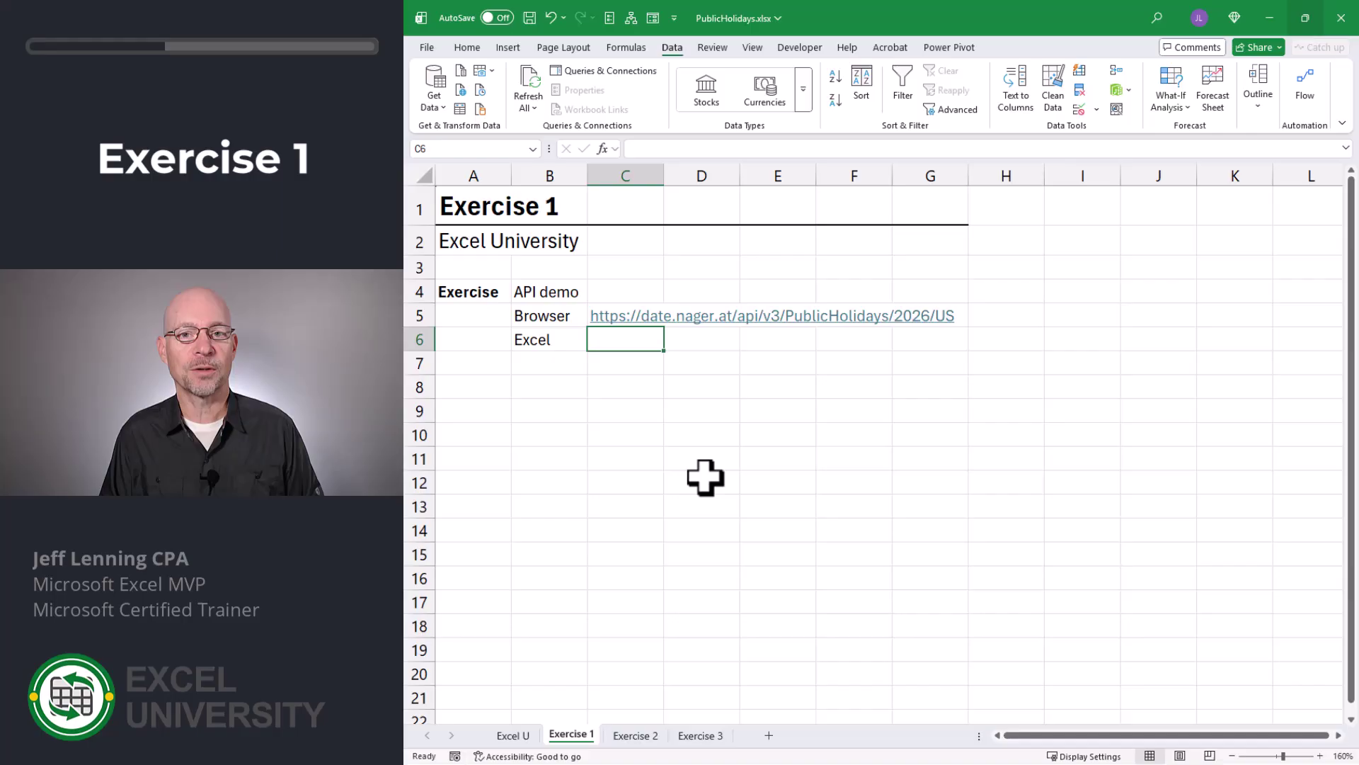
pyautogui.write('=web')
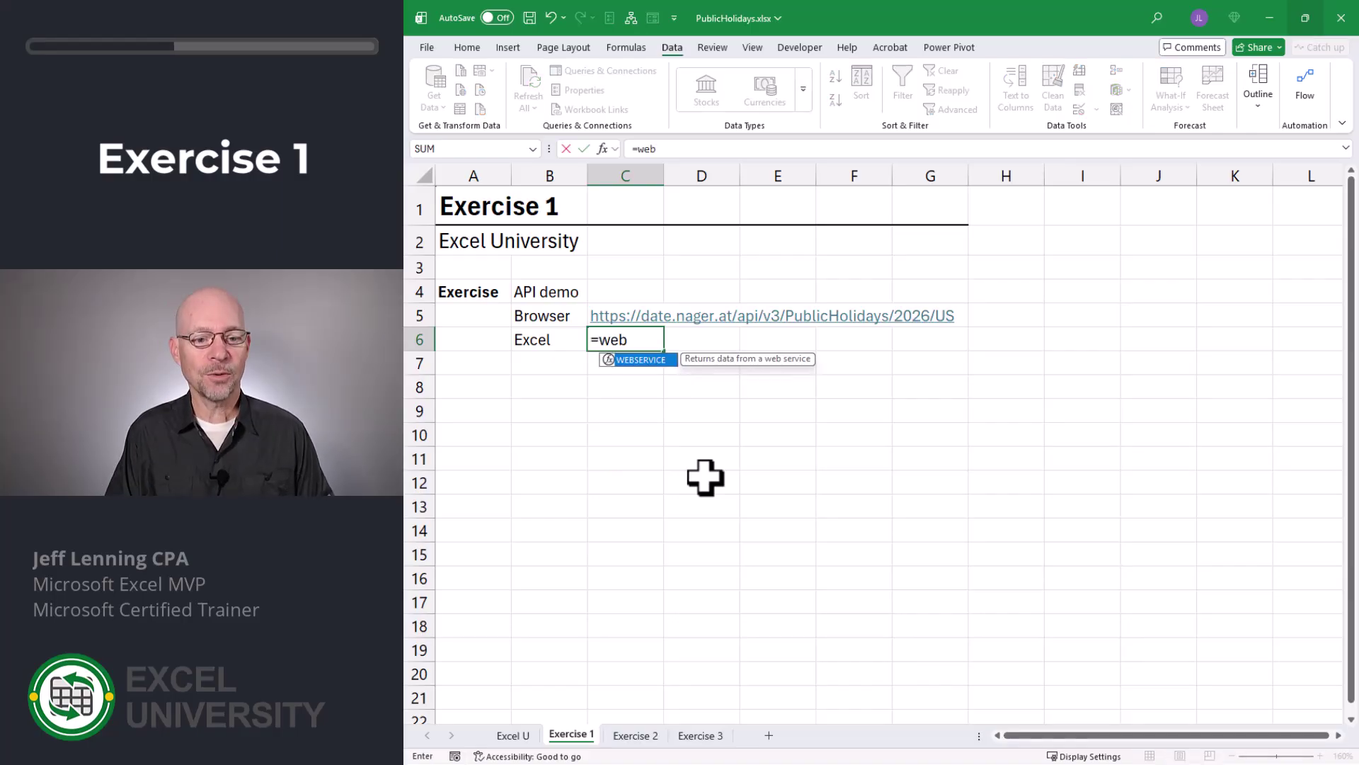
pyautogui.press('Tab')
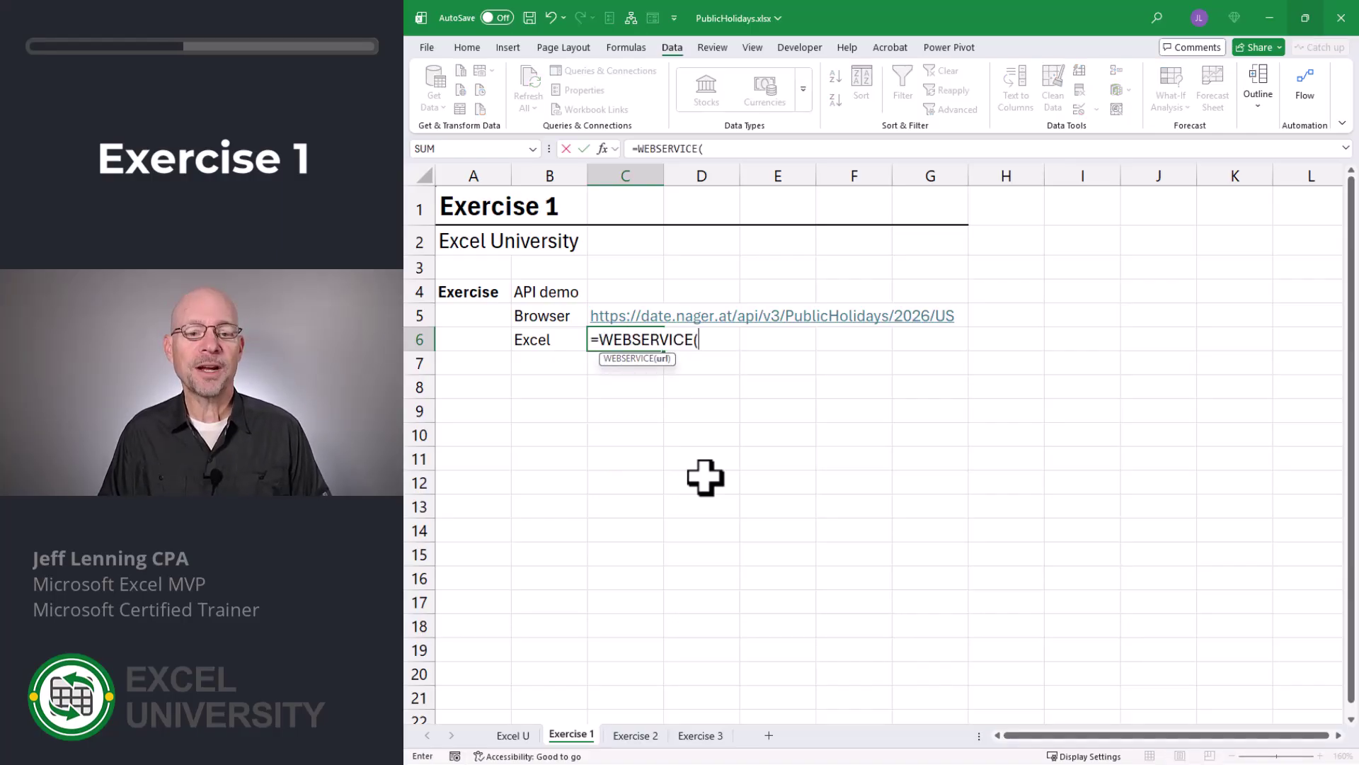
pyautogui.press('Up')
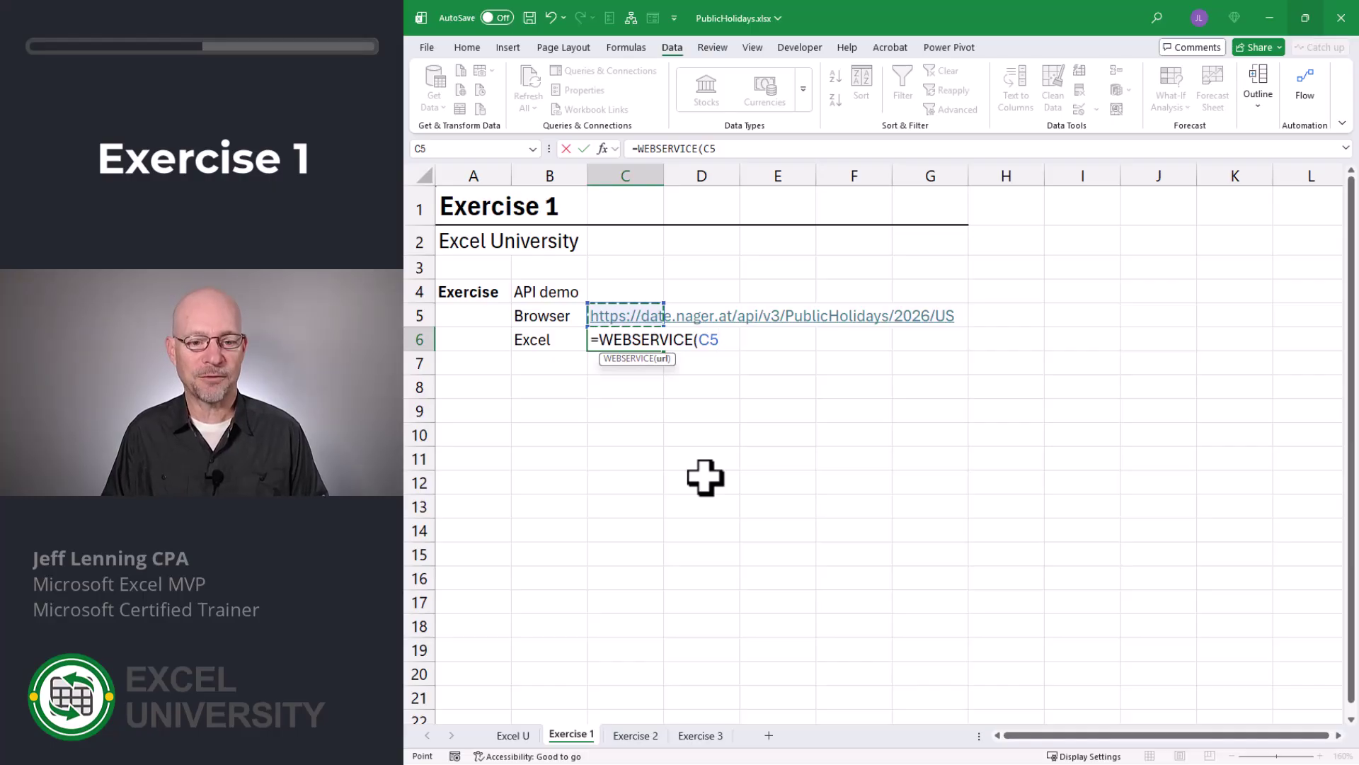
pyautogui.write(')')
pyautogui.press('Return')
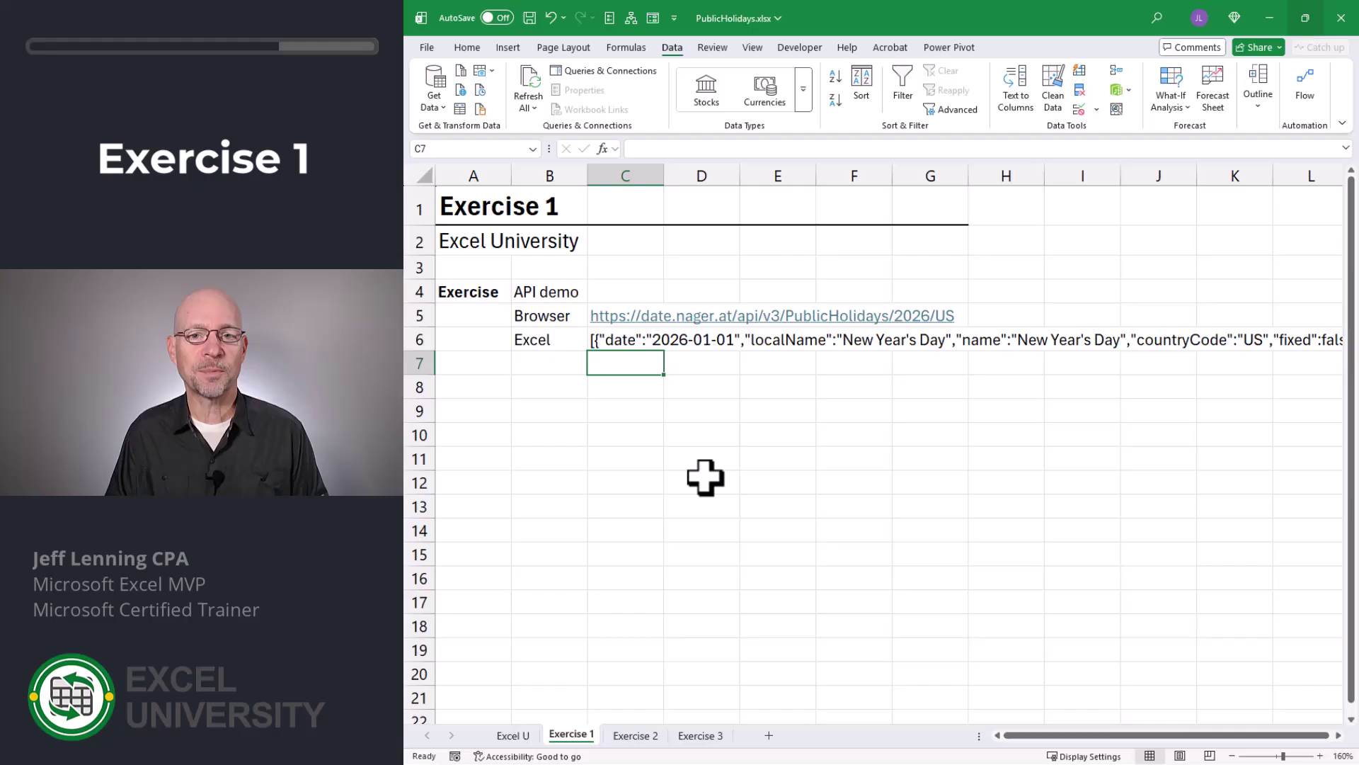
# Enter =TEXTSPLIT(C6,":","{") in C7 to spill the JSON into a grid.
pyautogui.write('=TEXTSPLIT(')
pyautogui.press('Up')
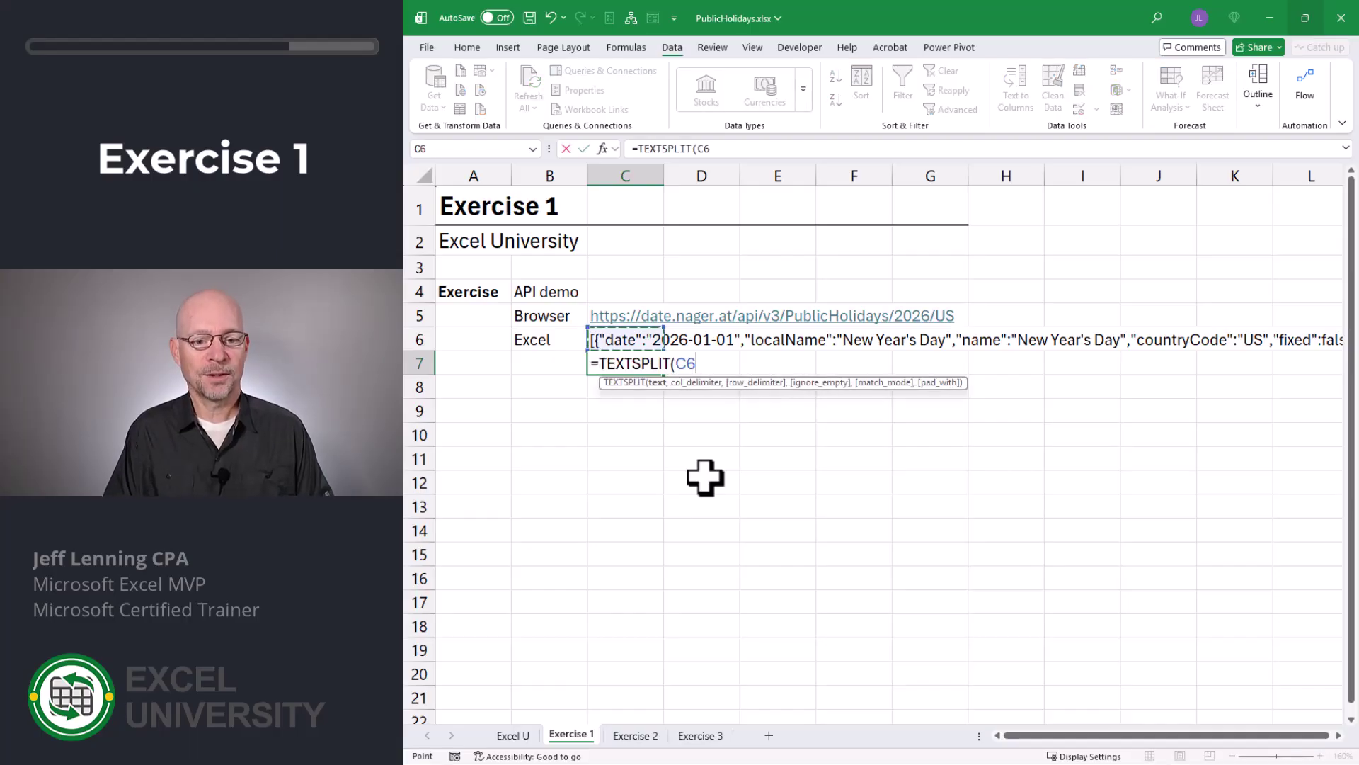
pyautogui.write(',')
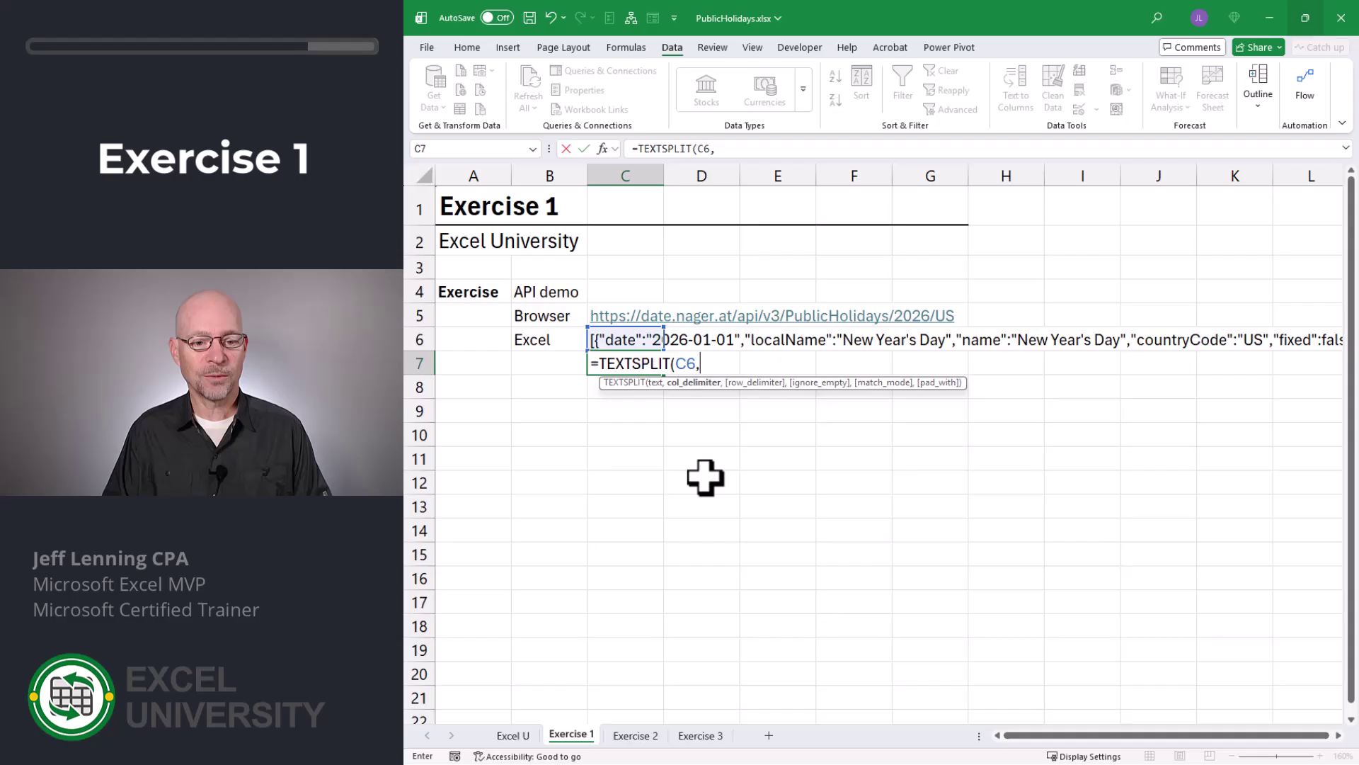
pyautogui.write('":","{')
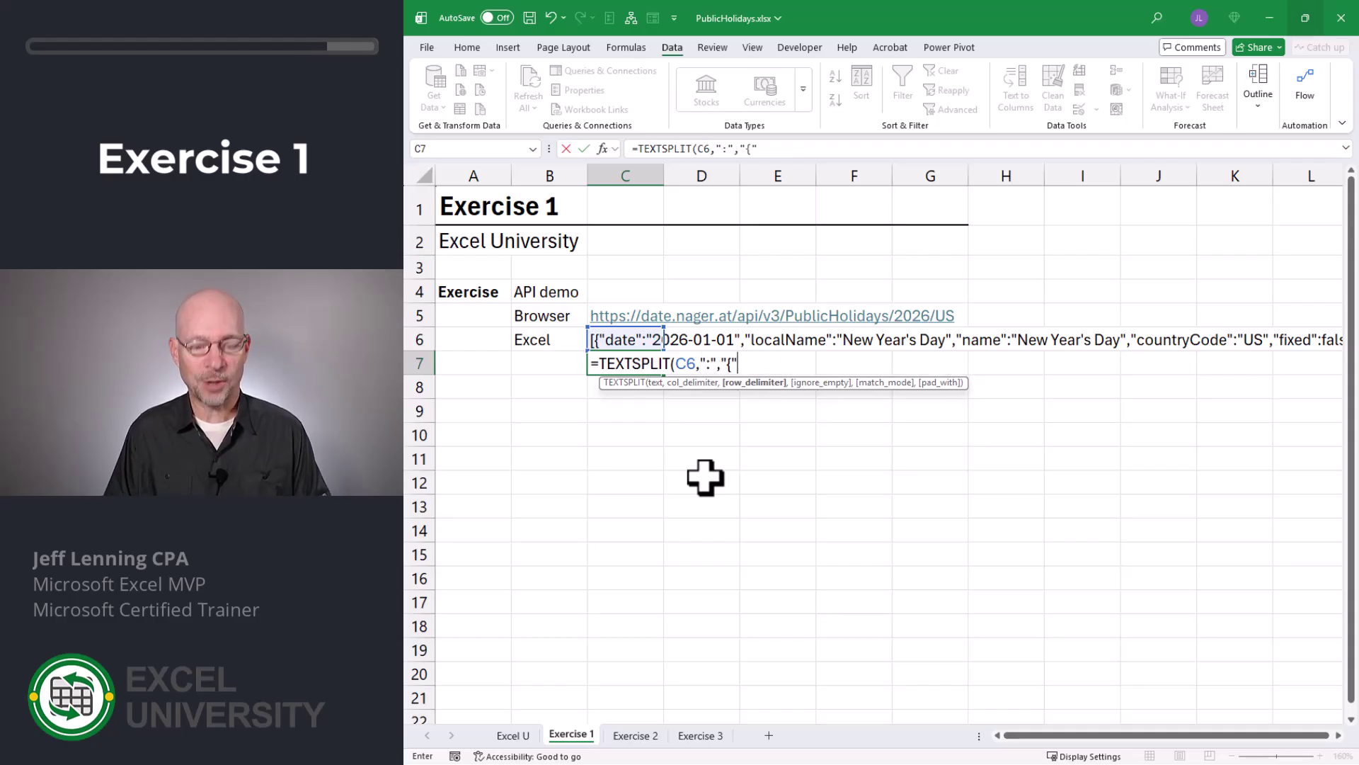
pyautogui.write('")')
pyautogui.press('Return')
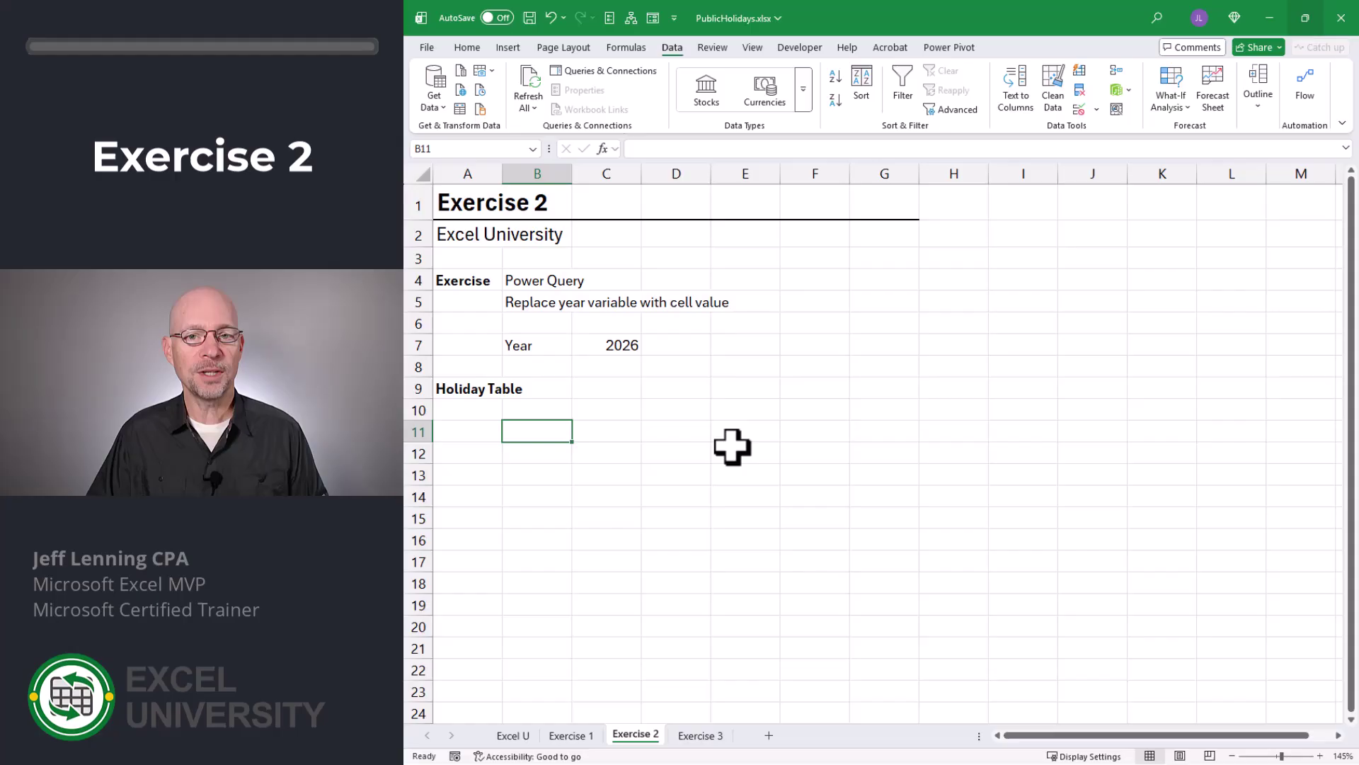
# Check the year in C7 and return to the cell under Holiday Table.
pyautogui.click(624, 349)
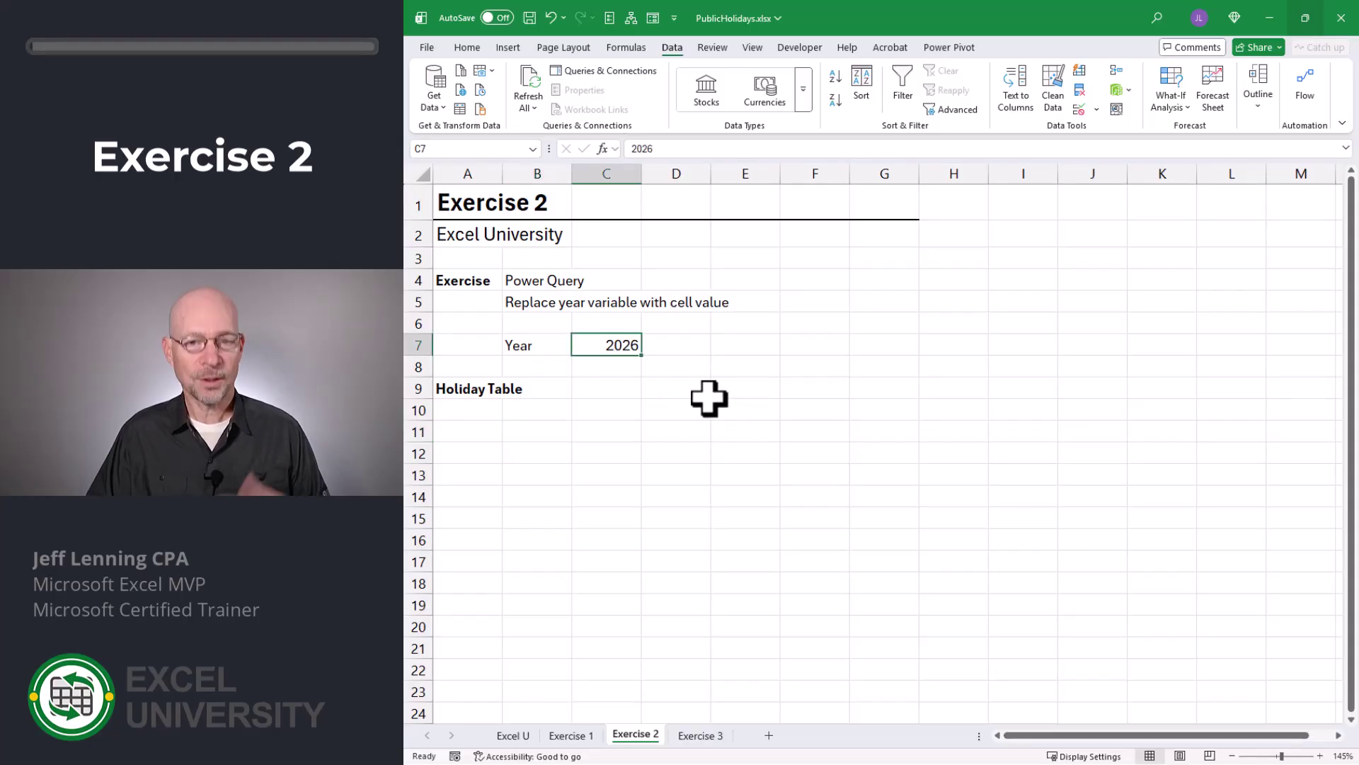
pyautogui.press('Down')
pyautogui.press('Down')
pyautogui.press('Down')
pyautogui.press('Down')
pyautogui.press('Left')
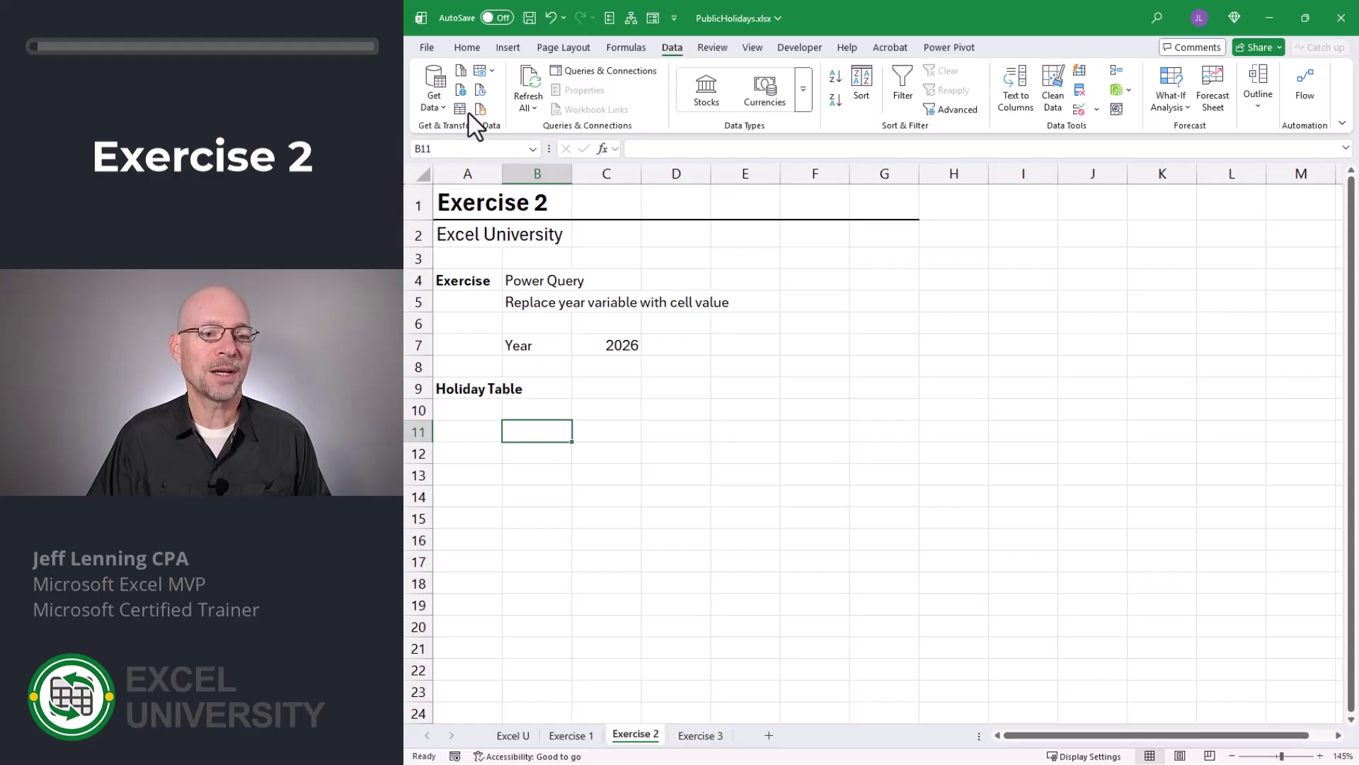
# Import the pasted holidays API URL From Web, connecting with Anonymous access.
pyautogui.click(460, 90)
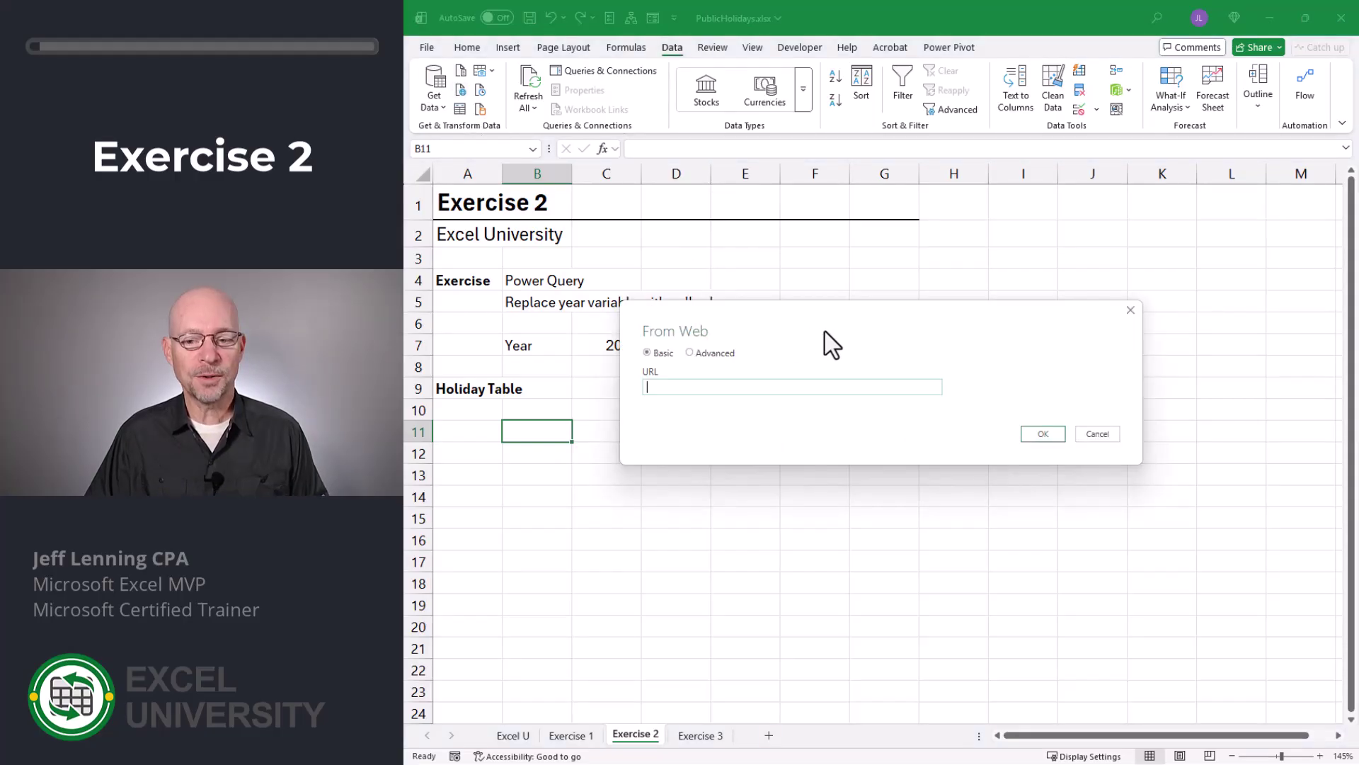
pyautogui.write('https://date.nager.at/api/v3/PublicHolidays/2026/US')
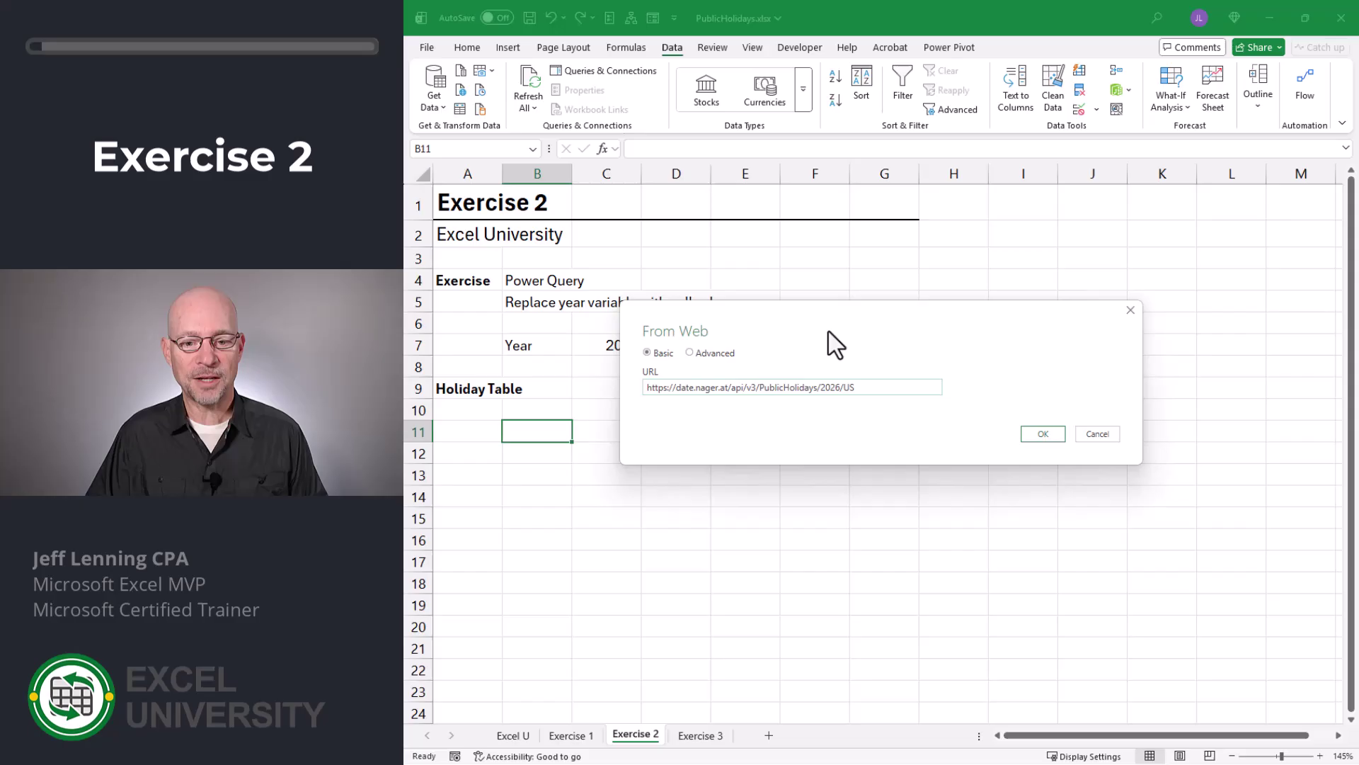
pyautogui.moveTo(821, 387); pyautogui.dragTo(825, 388)
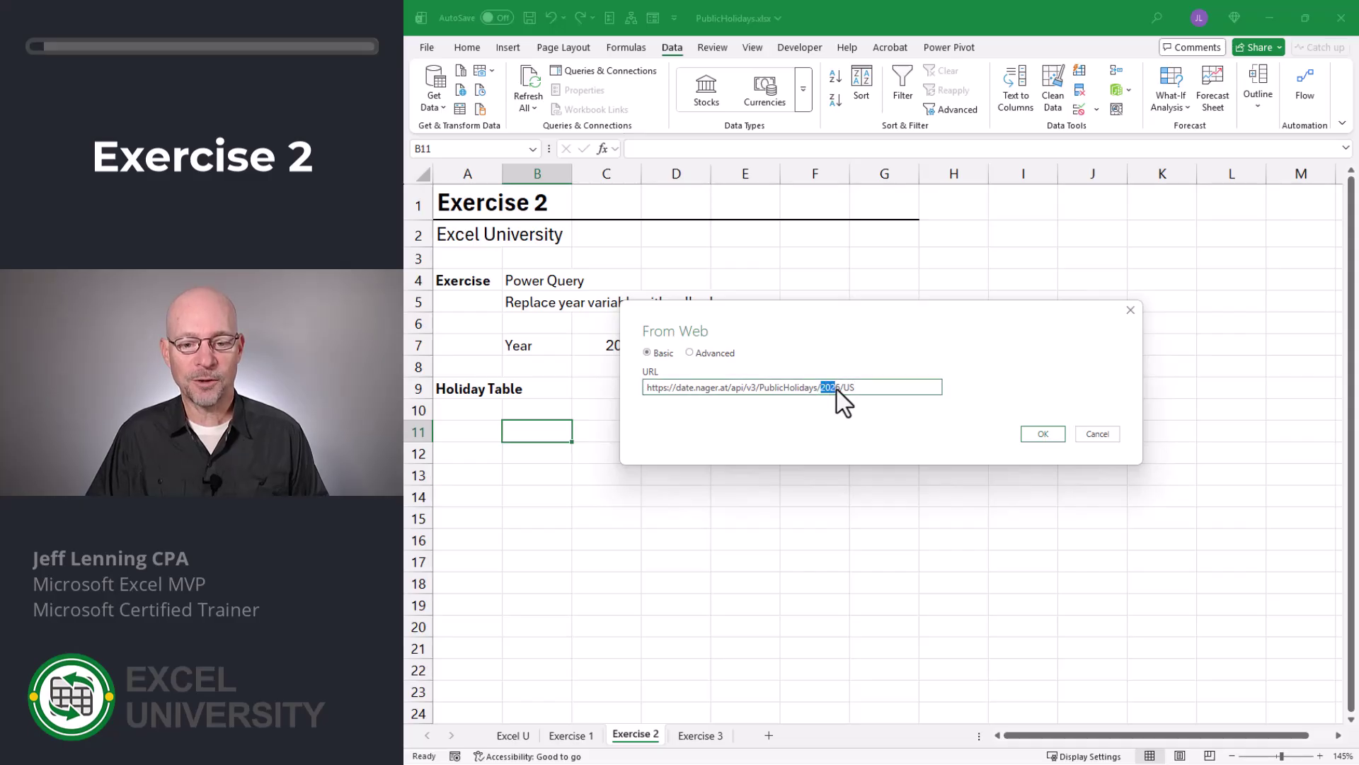
pyautogui.click(858, 388)
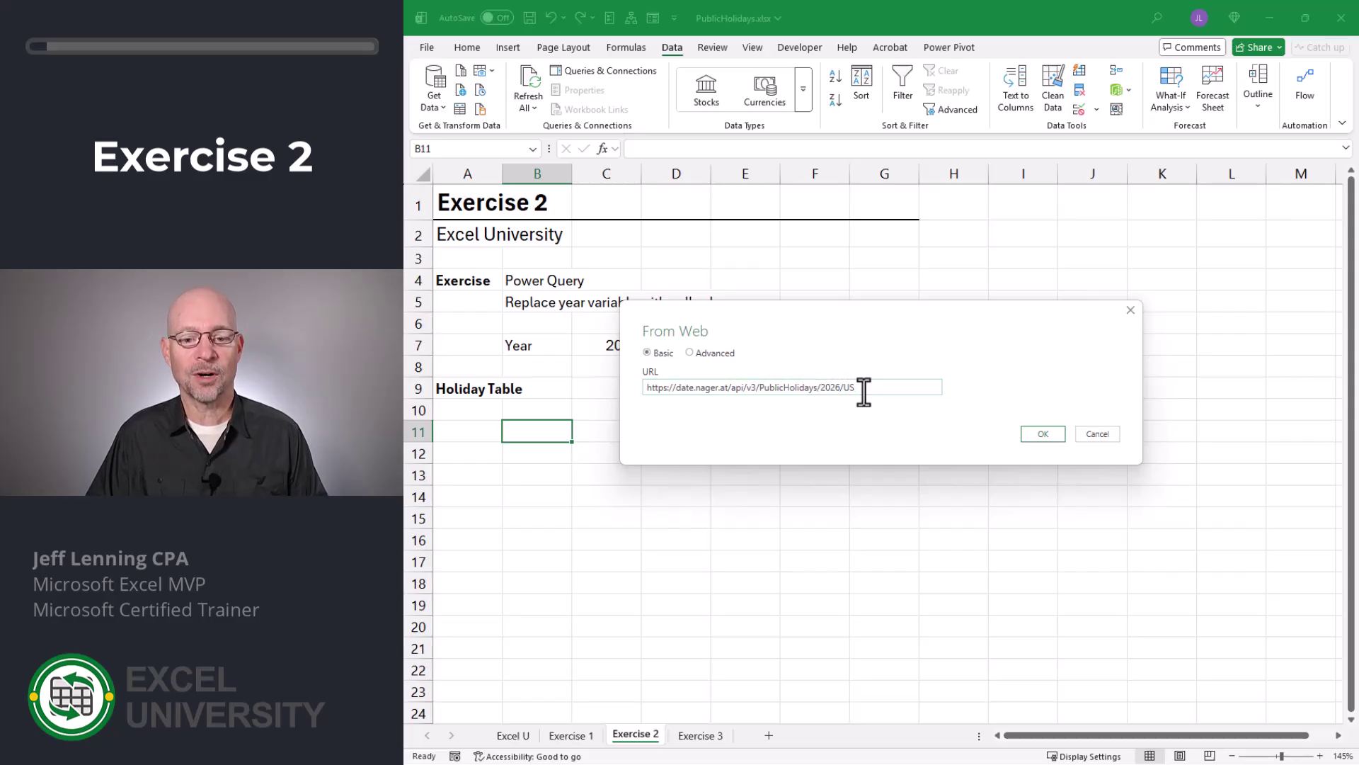
pyautogui.click(1046, 435)
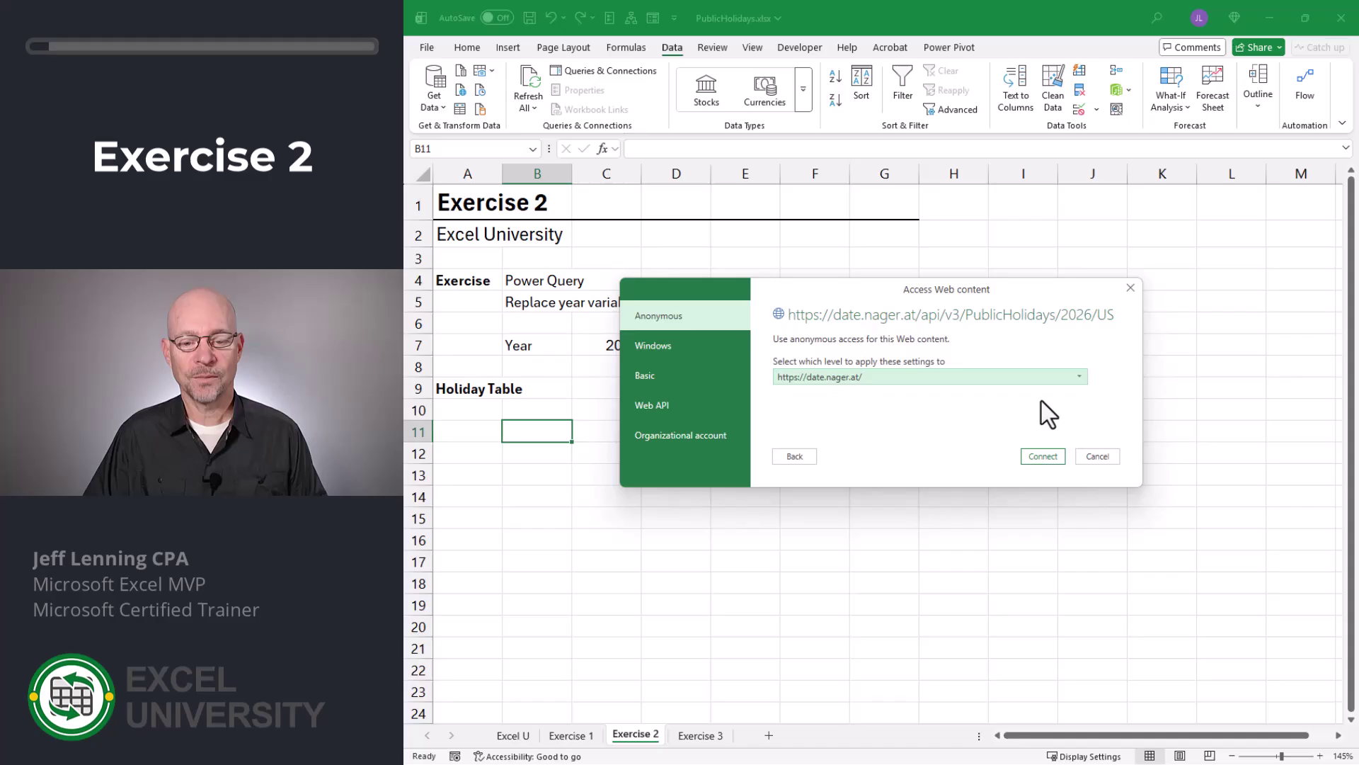
pyautogui.click(1040, 457)
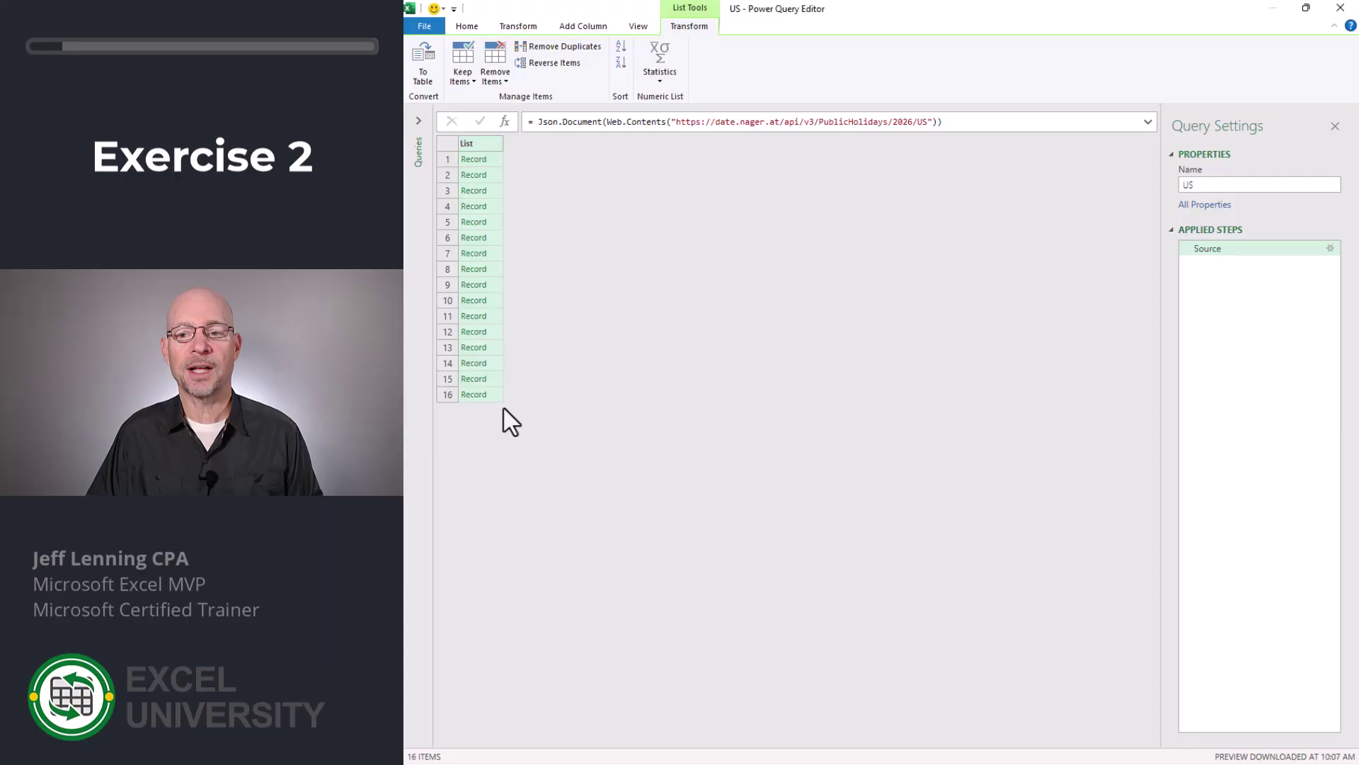
# Convert the record list to a table and expand only date, name and types, unprefixed.
pyautogui.click(423, 65)
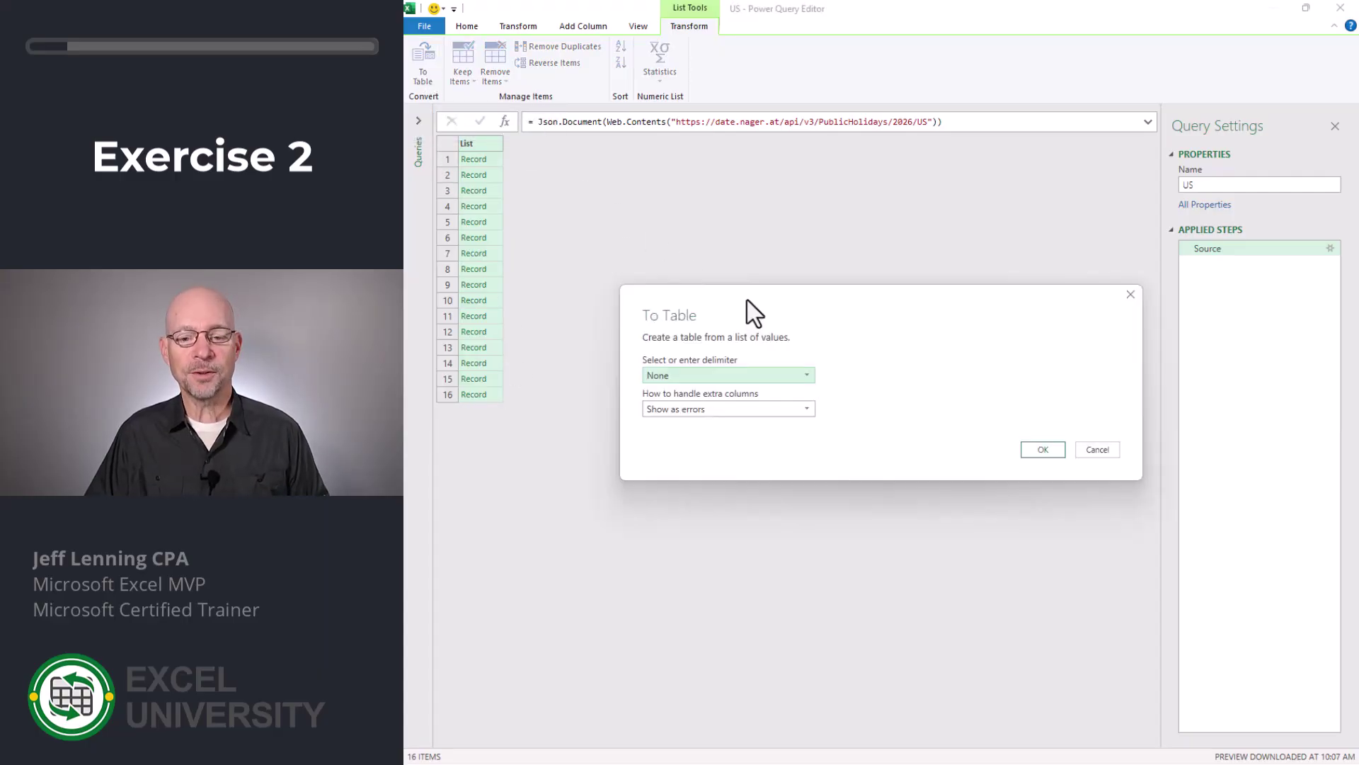
pyautogui.click(1041, 451)
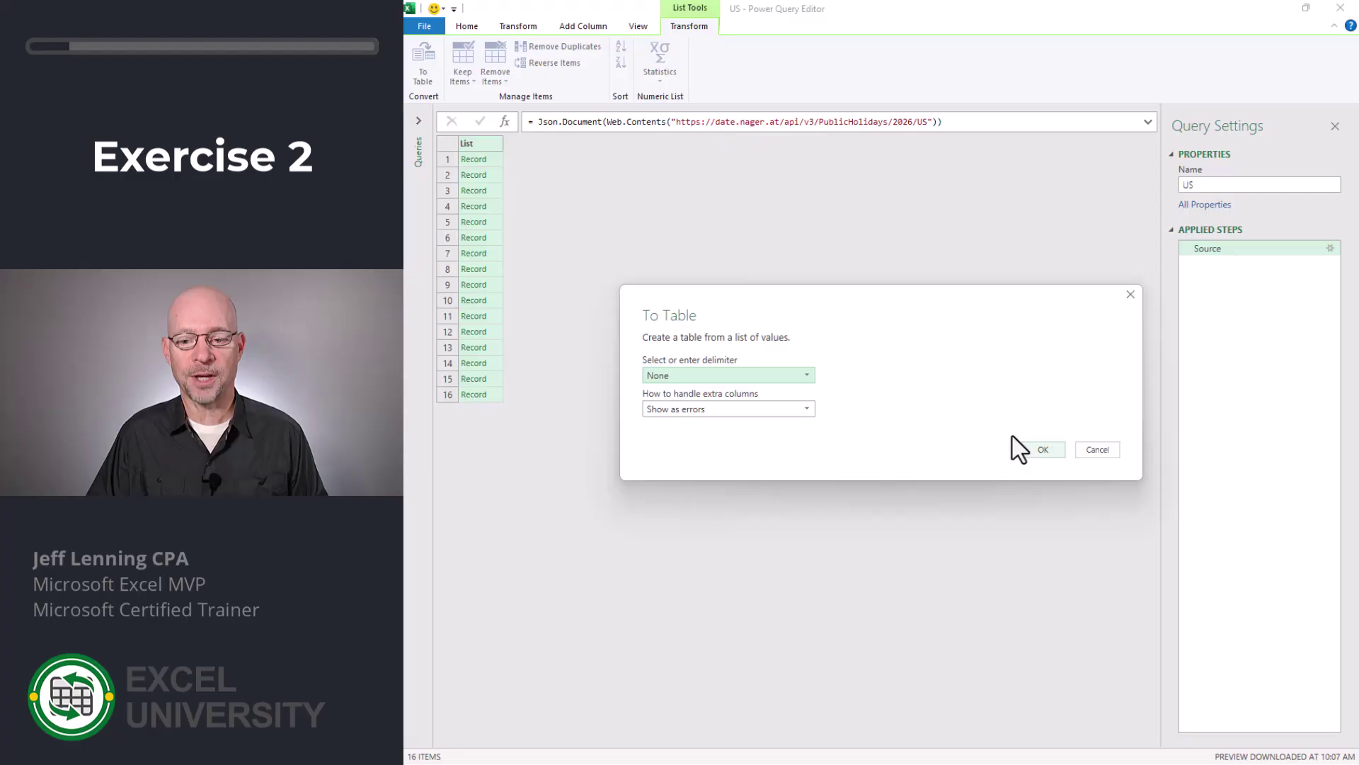
pyautogui.click(571, 144)
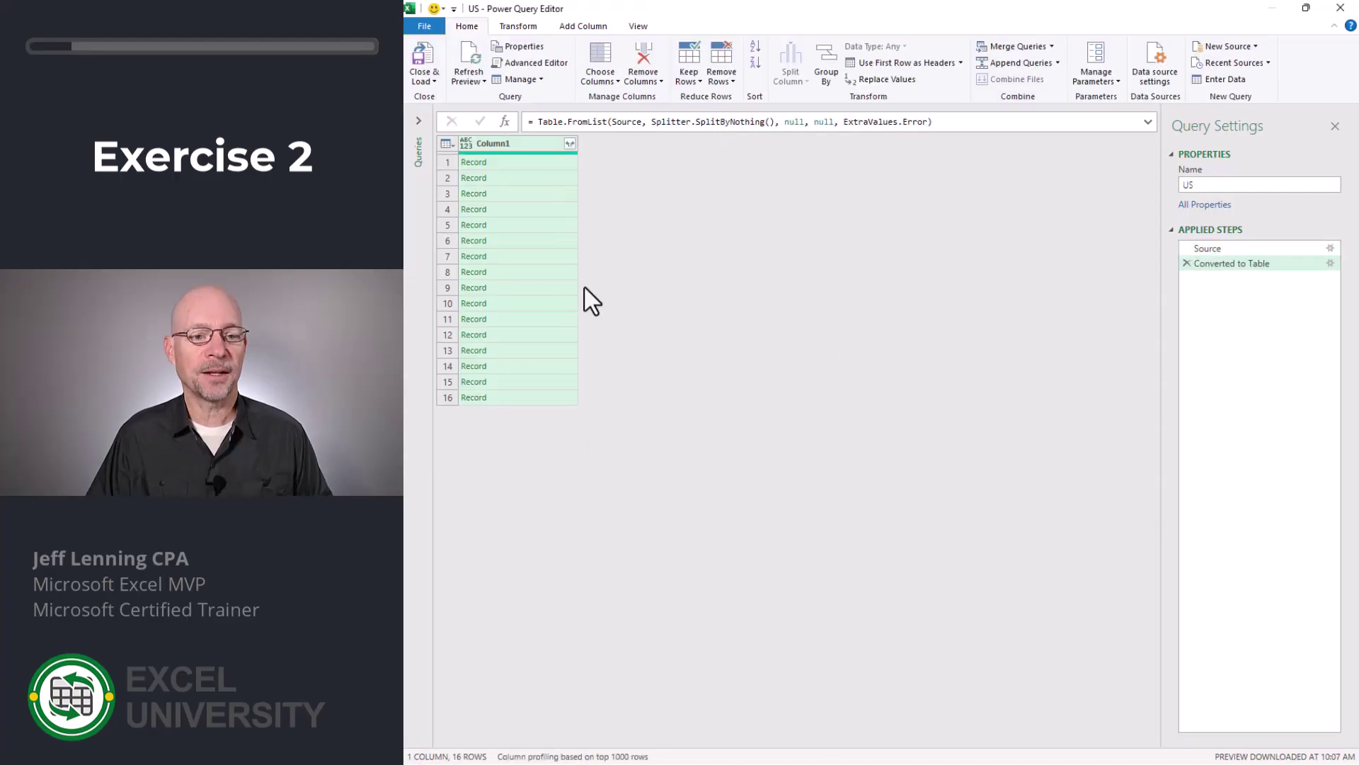
pyautogui.click(592, 344)
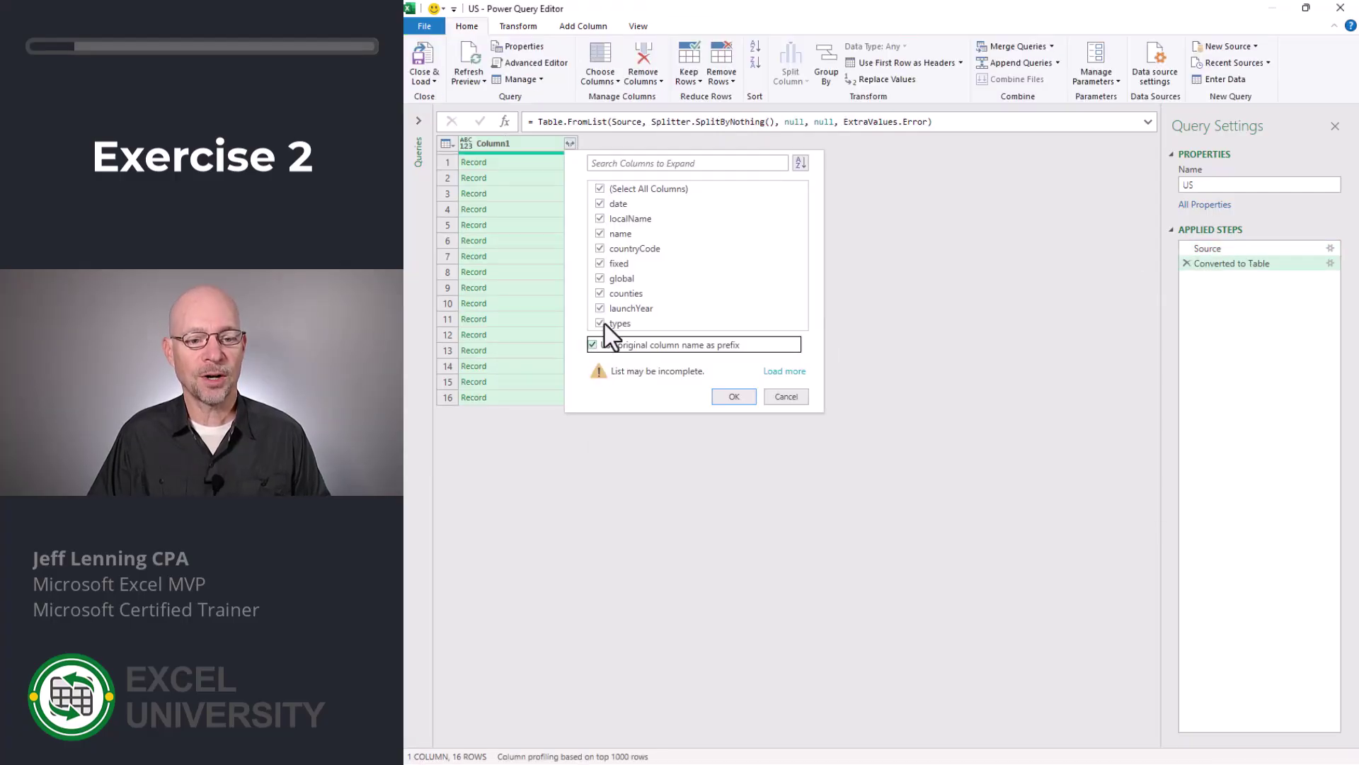
pyautogui.click(599, 191)
pyautogui.click(606, 204)
pyautogui.click(601, 234)
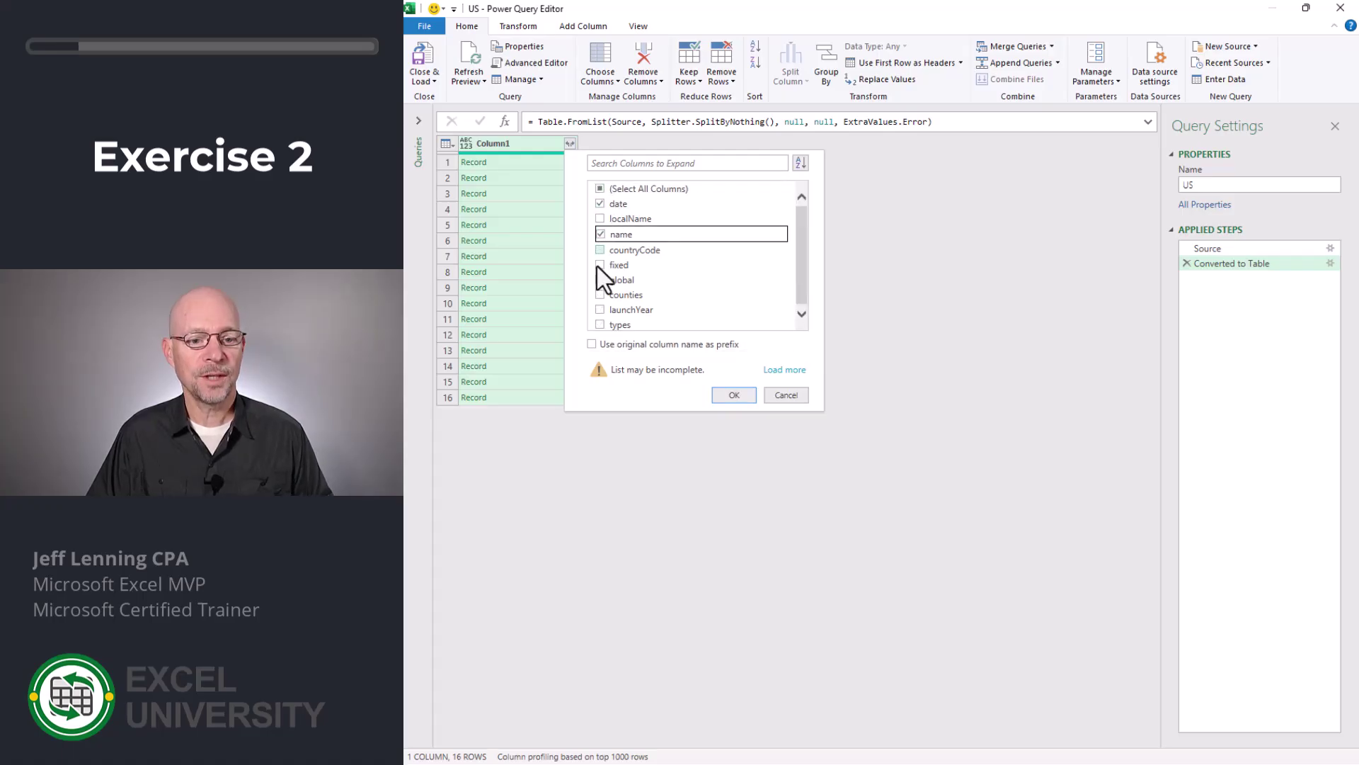
pyautogui.click(600, 324)
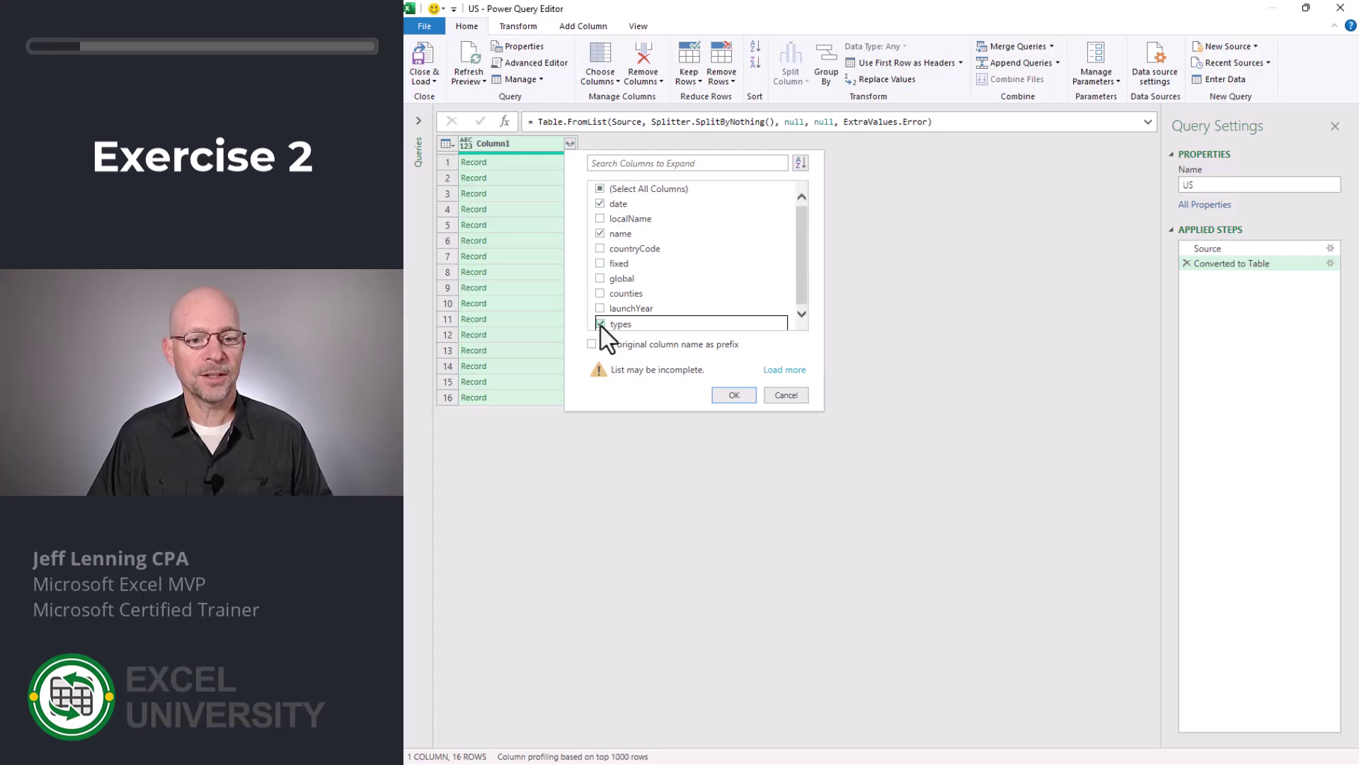
pyautogui.click(736, 395)
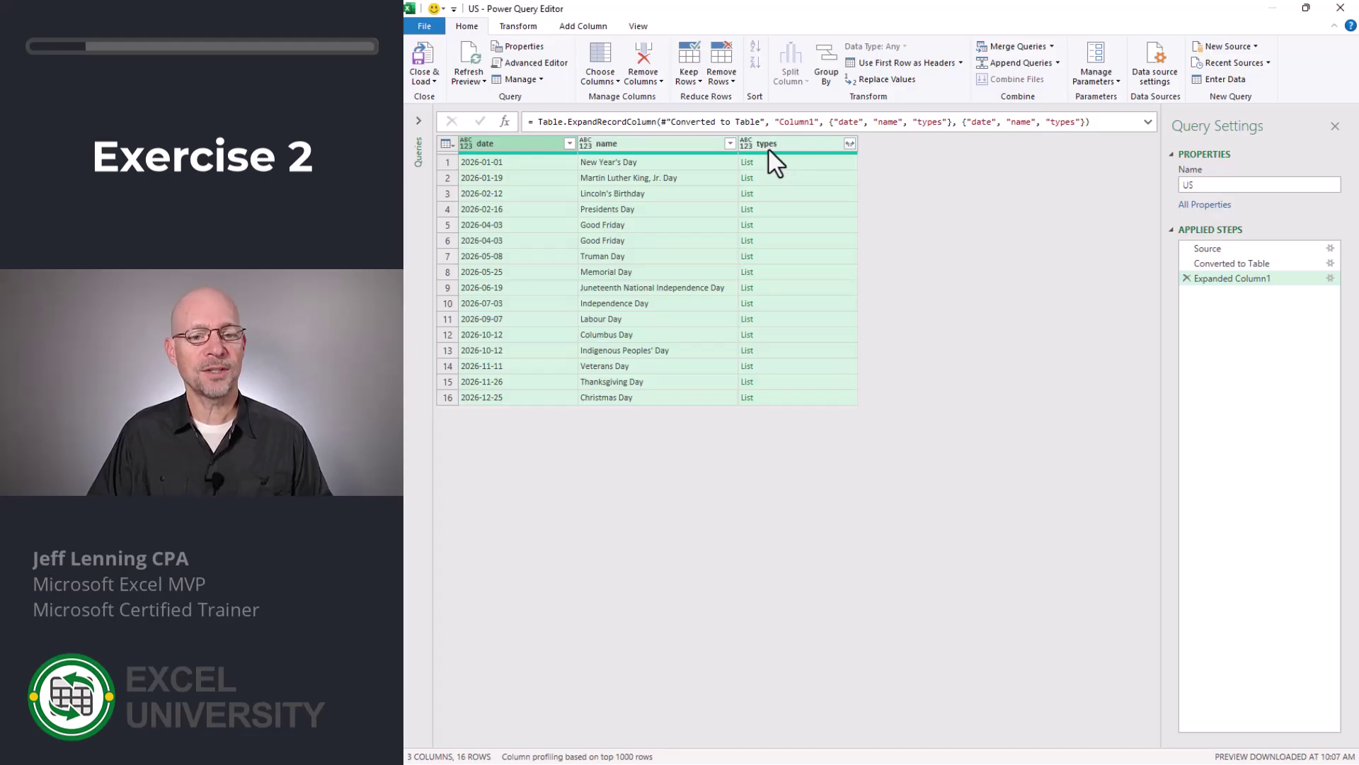
# Inspect the types lists and expand the types column into separate rows.
pyautogui.click(822, 164)
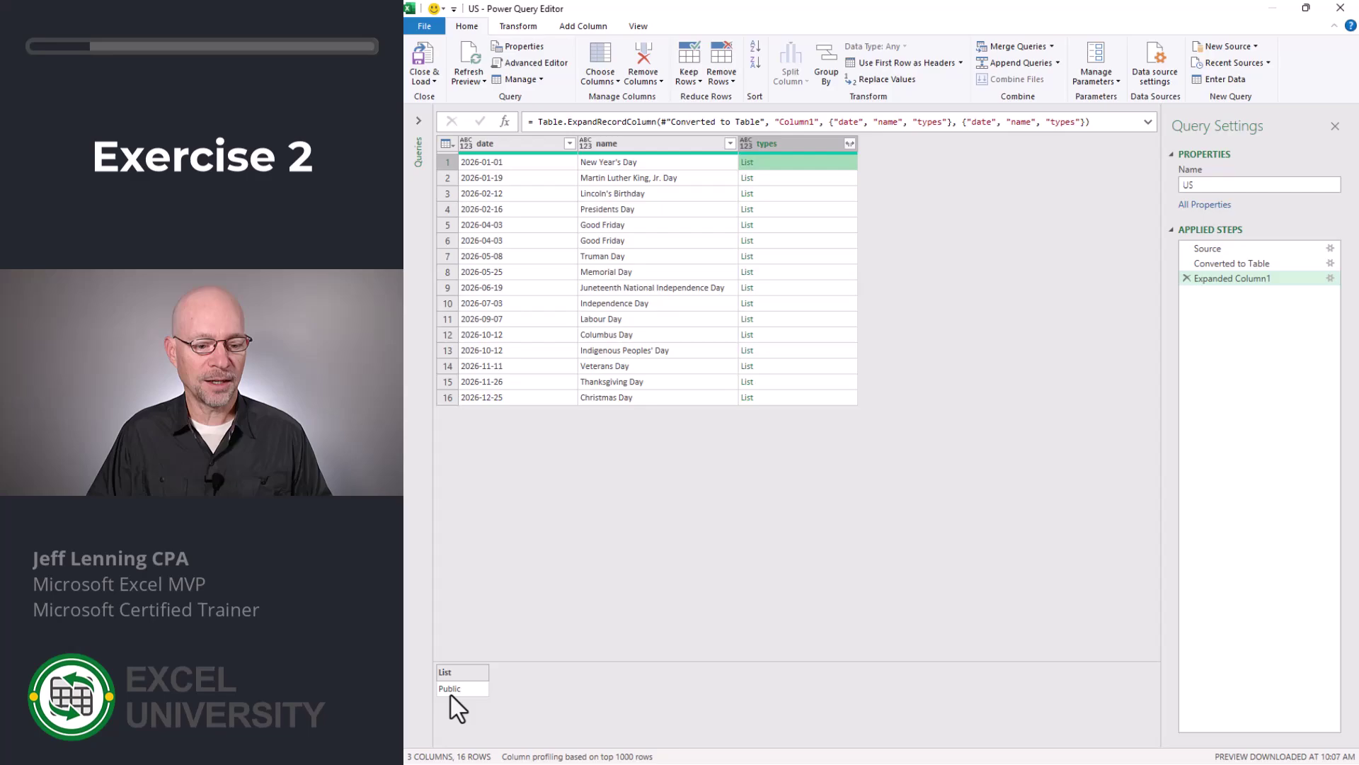
pyautogui.click(804, 183)
pyautogui.click(801, 198)
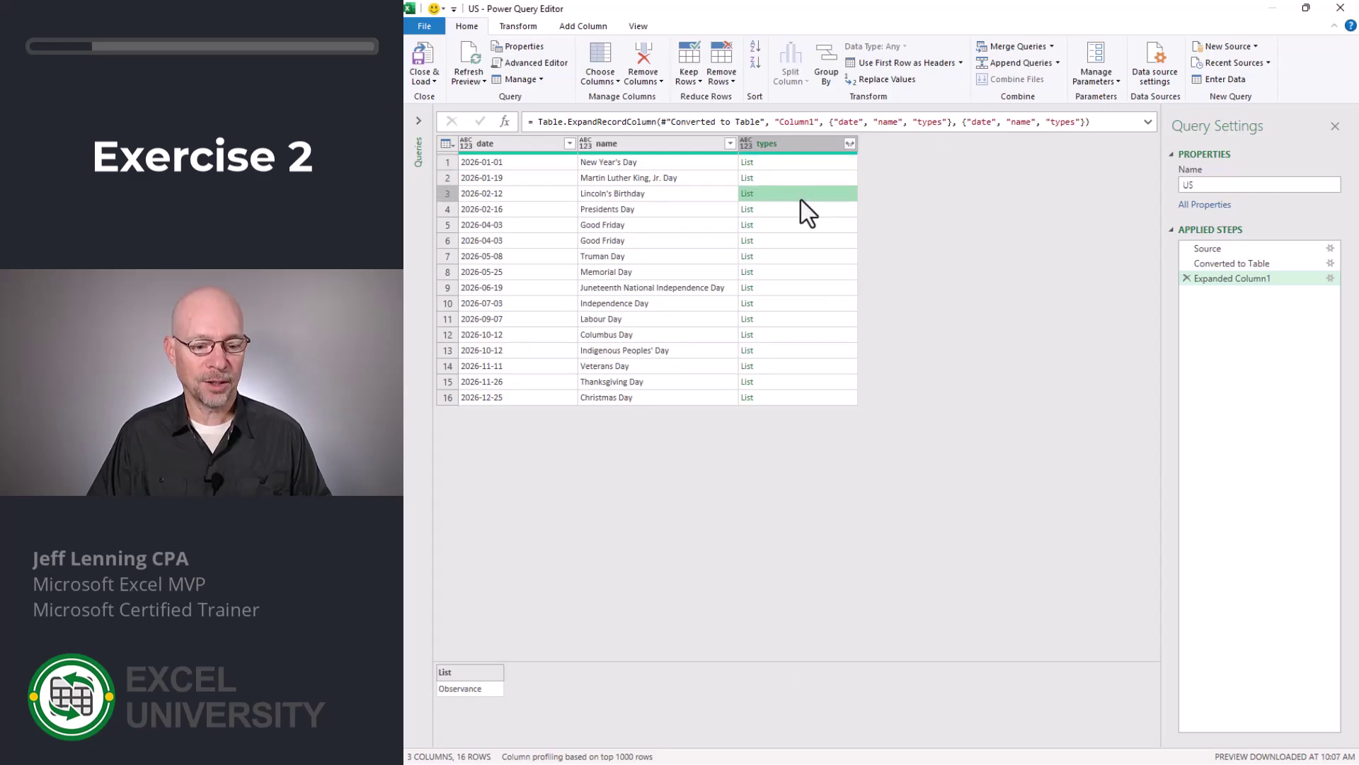
pyautogui.click(798, 209)
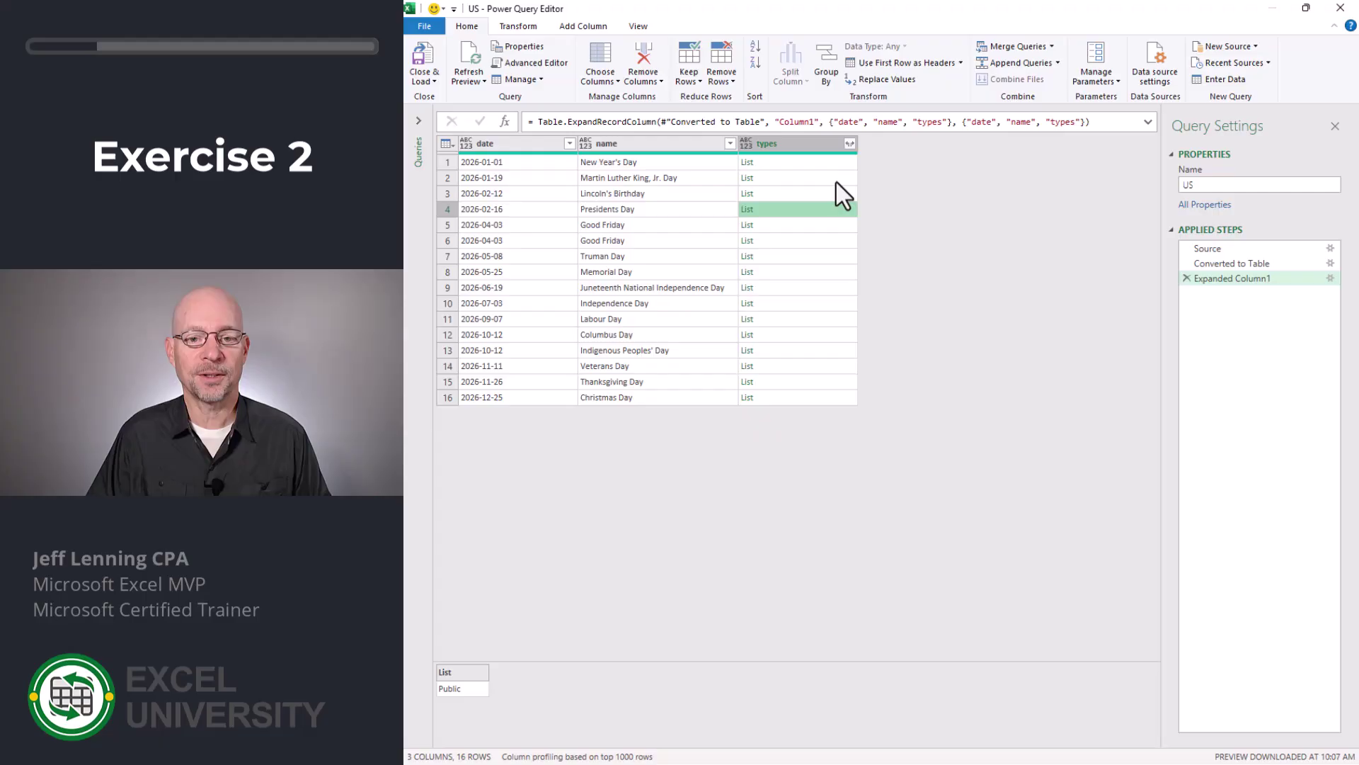
pyautogui.click(828, 144)
pyautogui.click(849, 143)
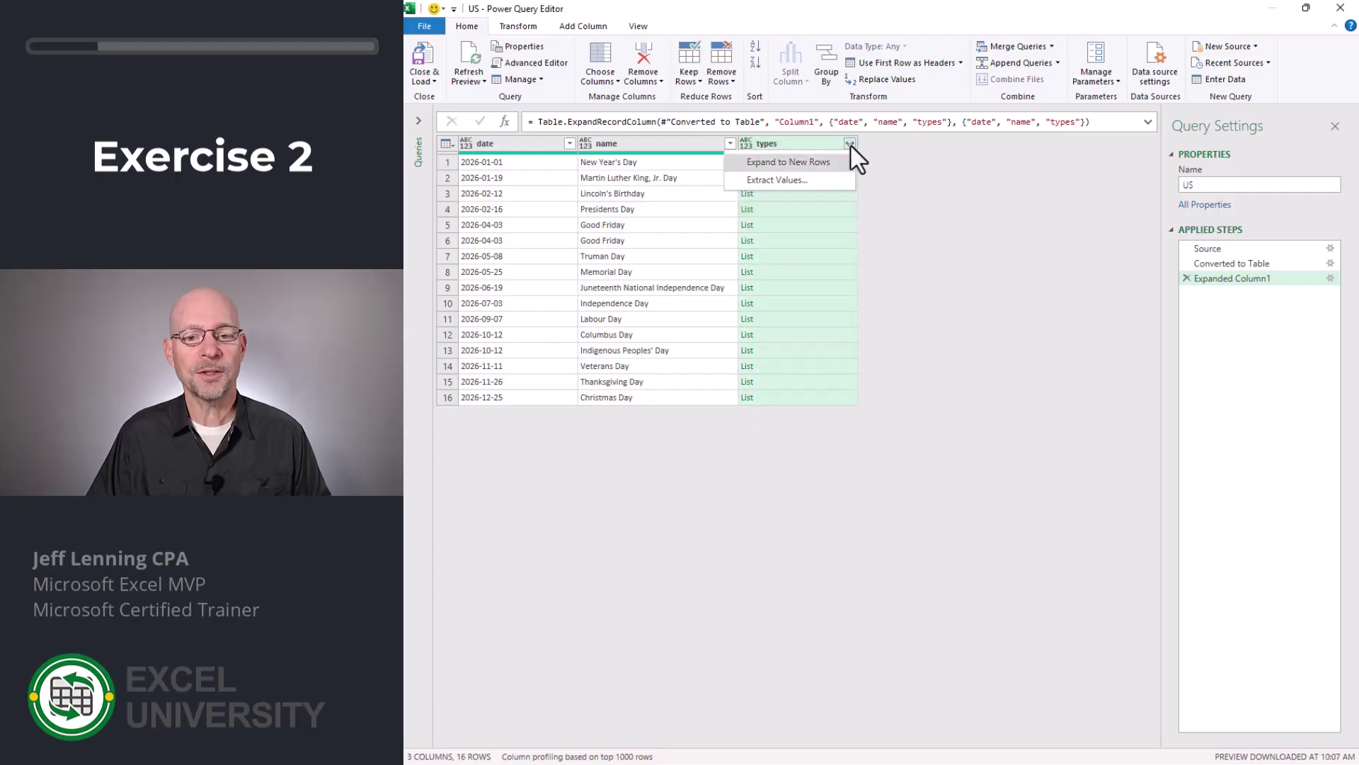
pyautogui.click(787, 162)
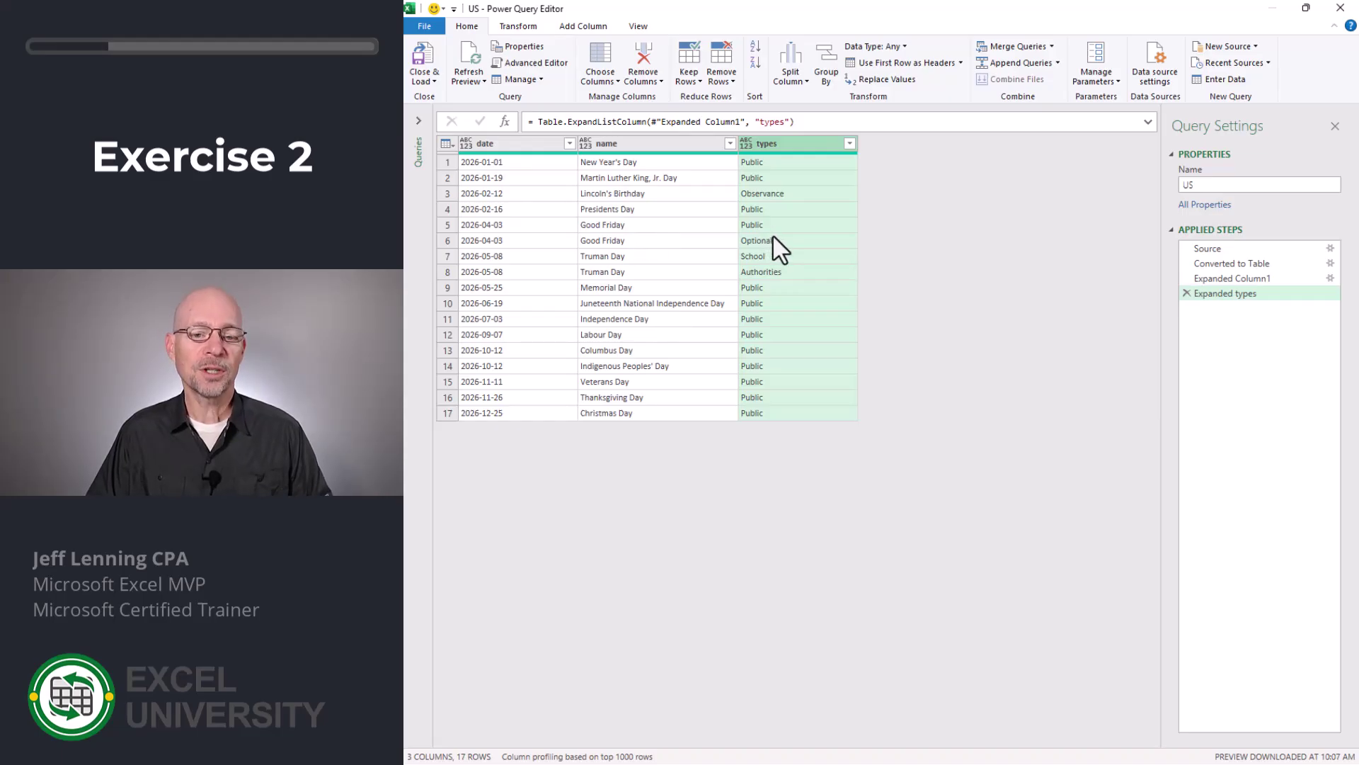
# Filter types to Public only, then delete the types column.
pyautogui.click(849, 143)
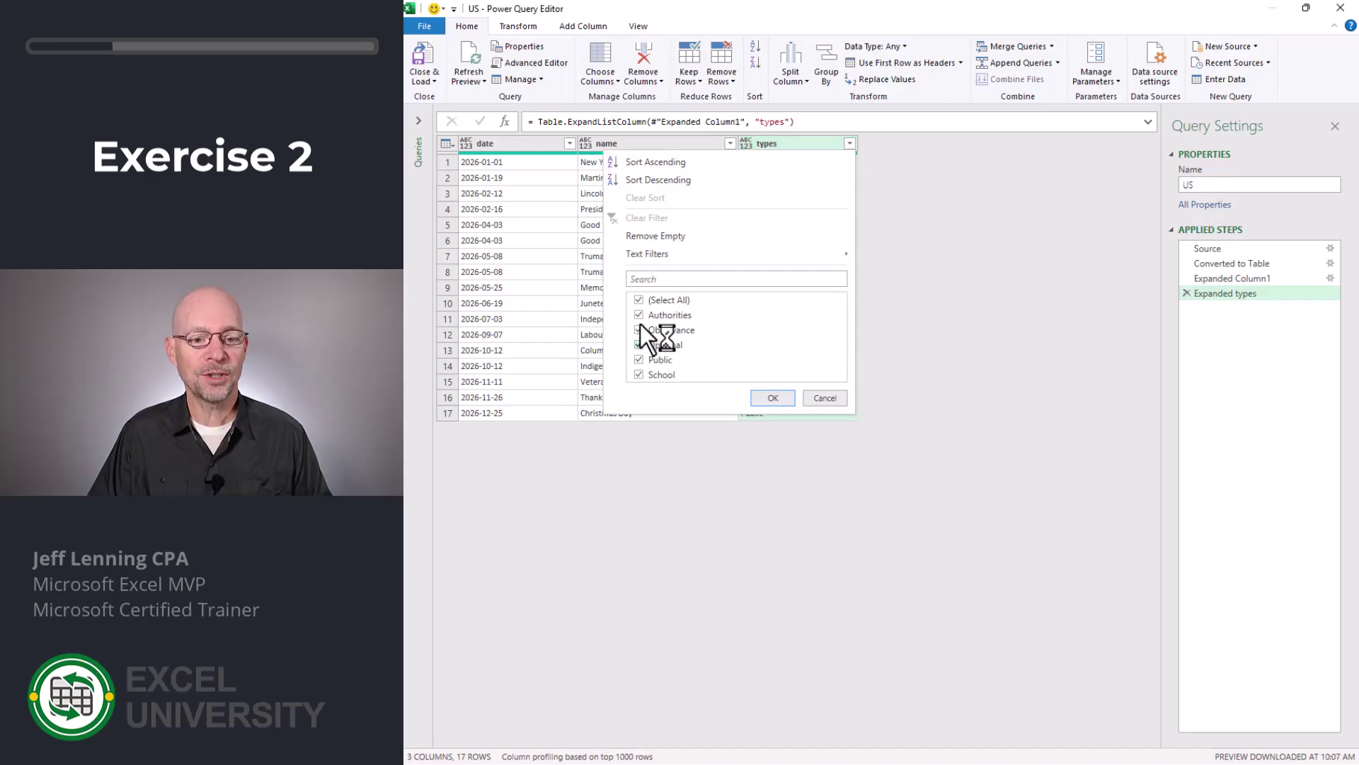
pyautogui.click(640, 300)
pyautogui.click(639, 361)
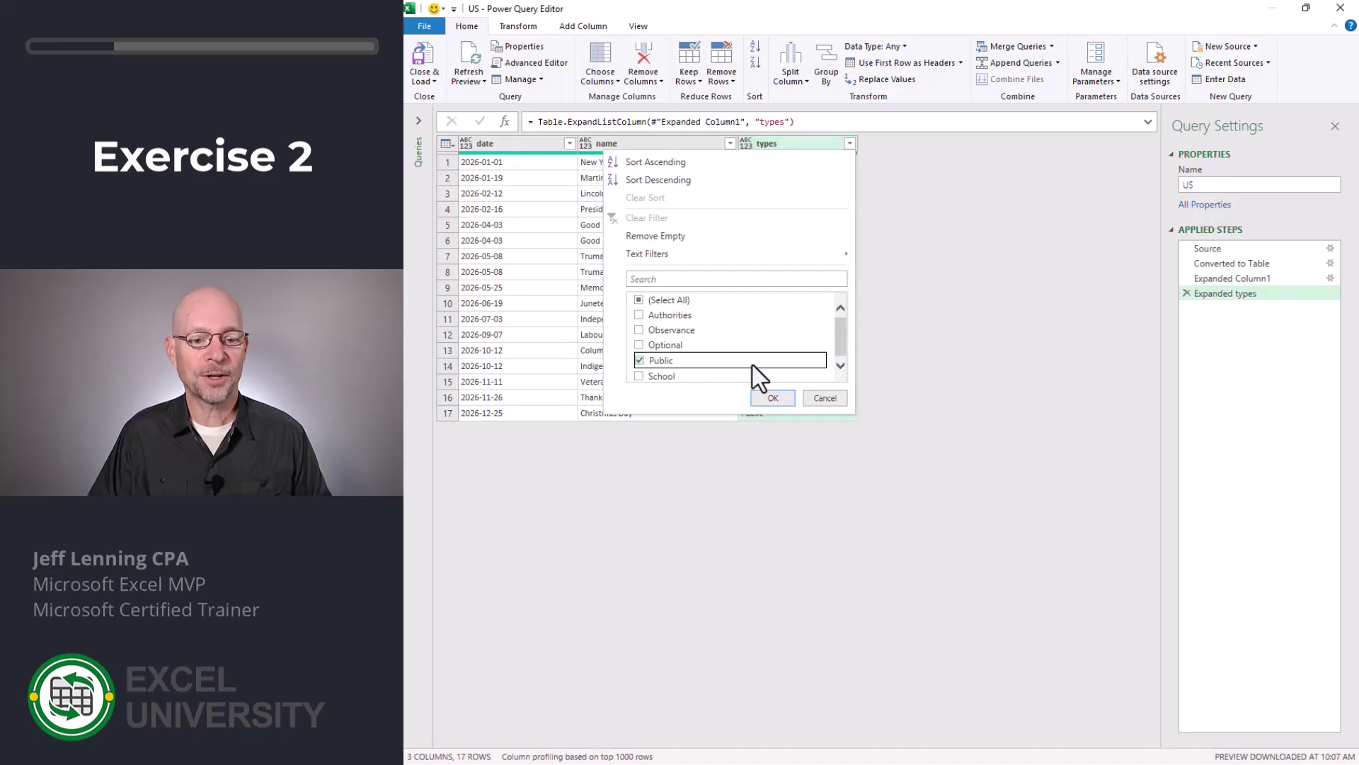
pyautogui.click(779, 399)
pyautogui.press('Delete')
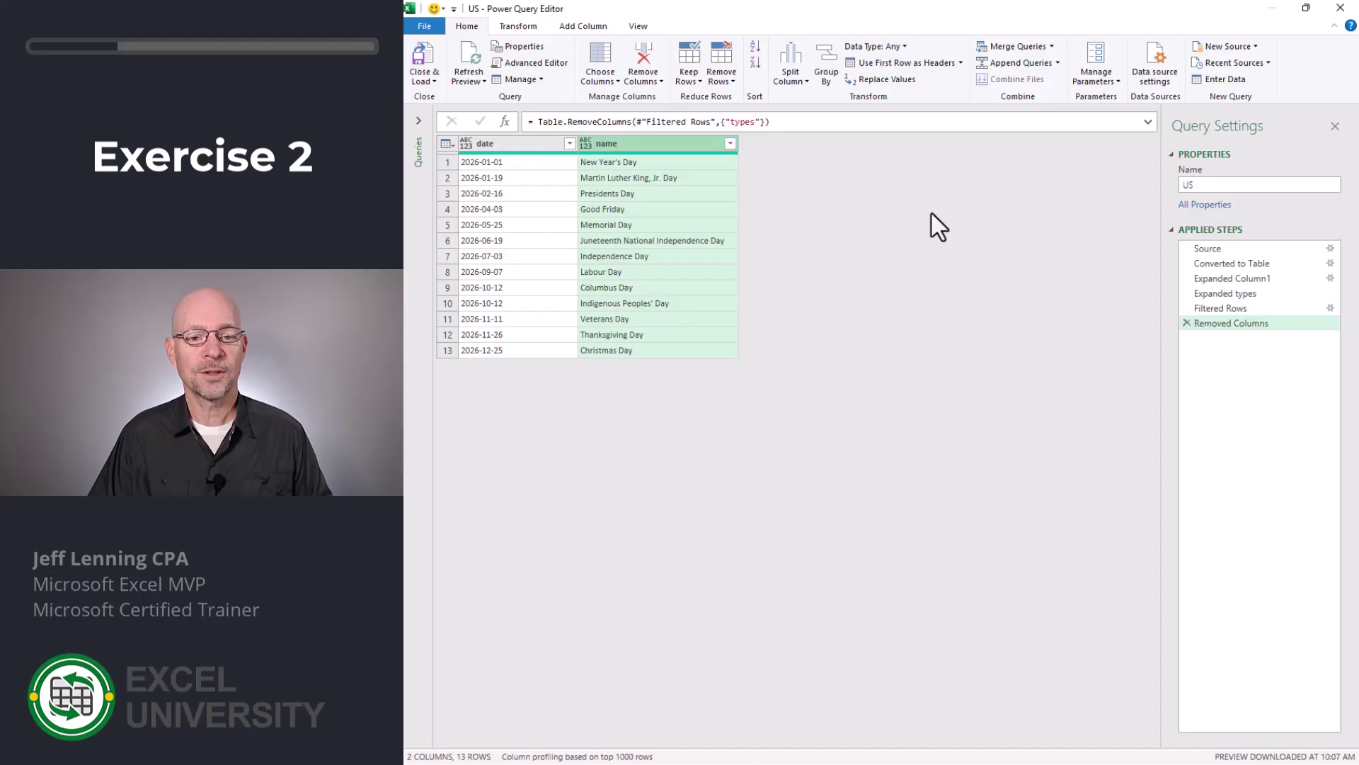
# Set the date column to Date type, then Close & Load the query.
pyautogui.click(530, 145)
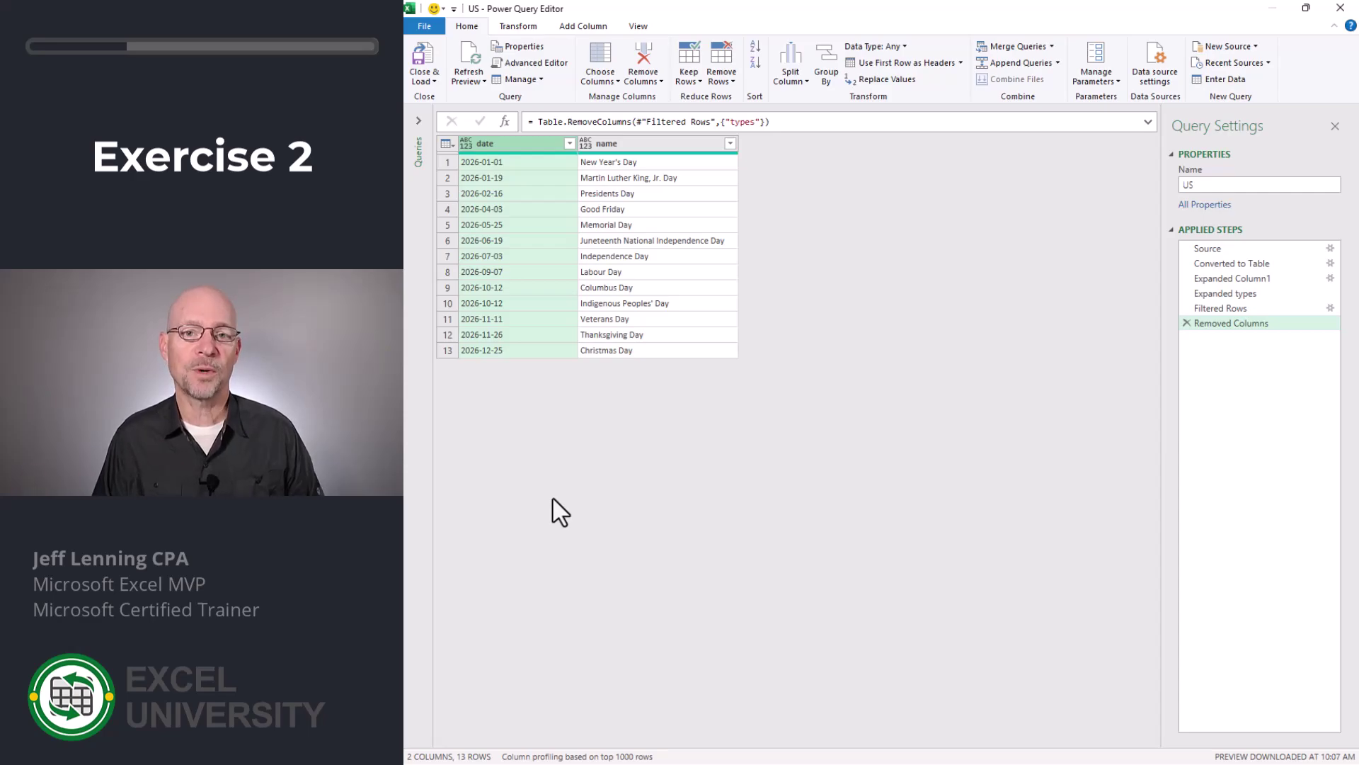
pyautogui.click(466, 140)
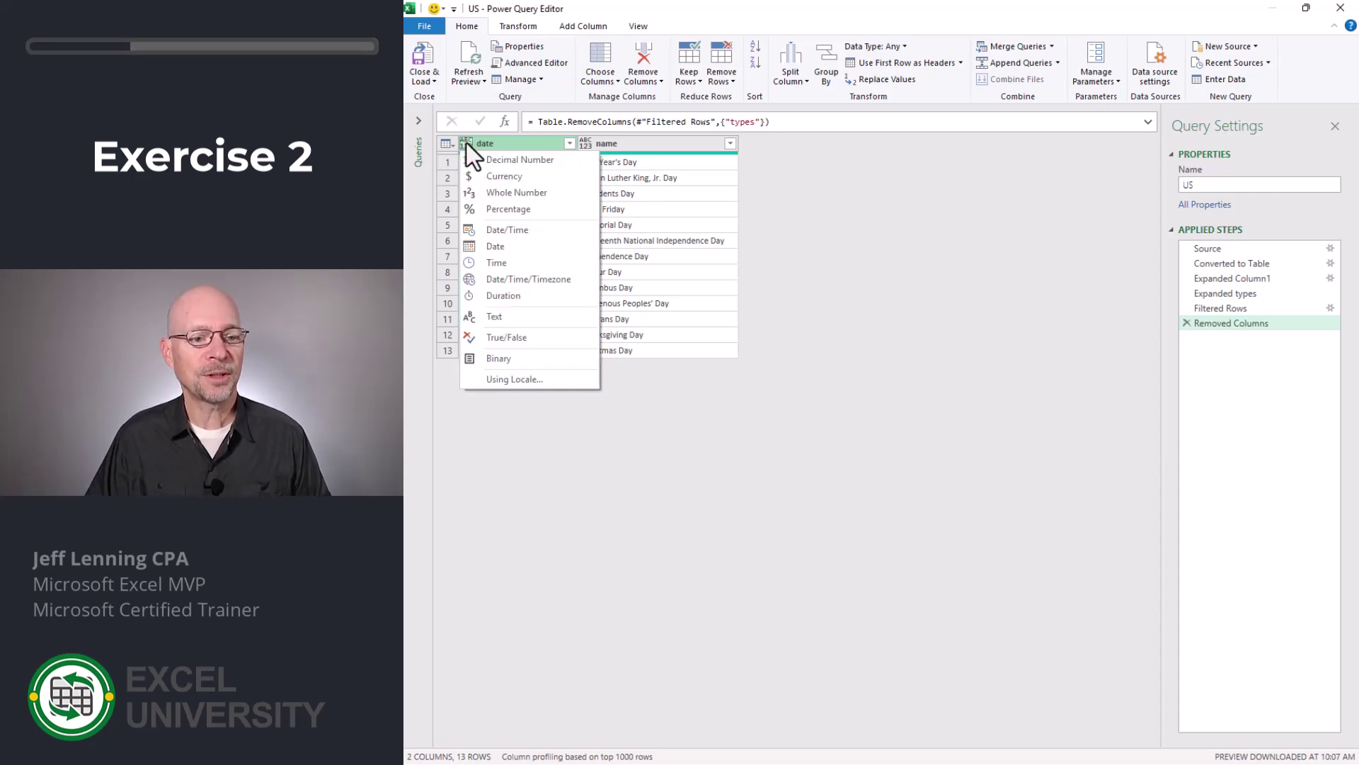
pyautogui.click(508, 248)
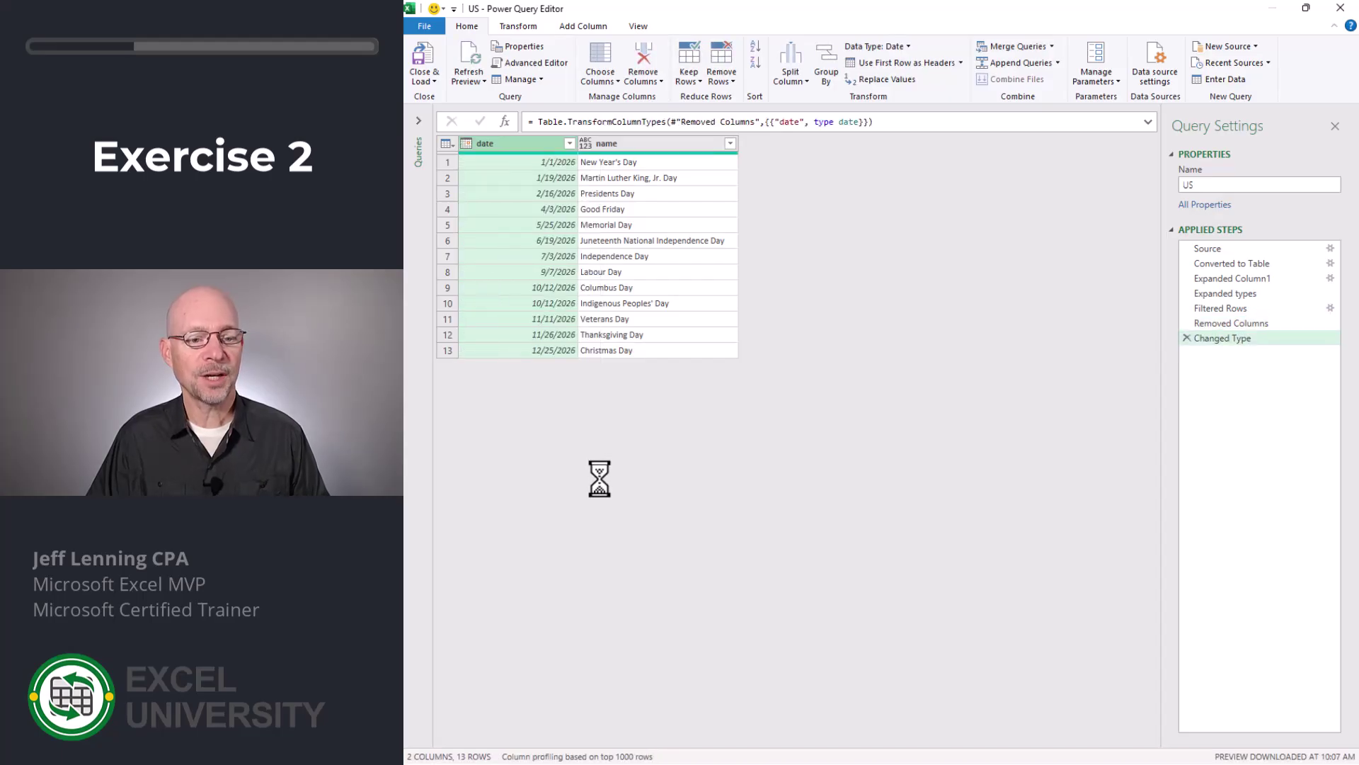
pyautogui.click(434, 80)
pyautogui.click(438, 112)
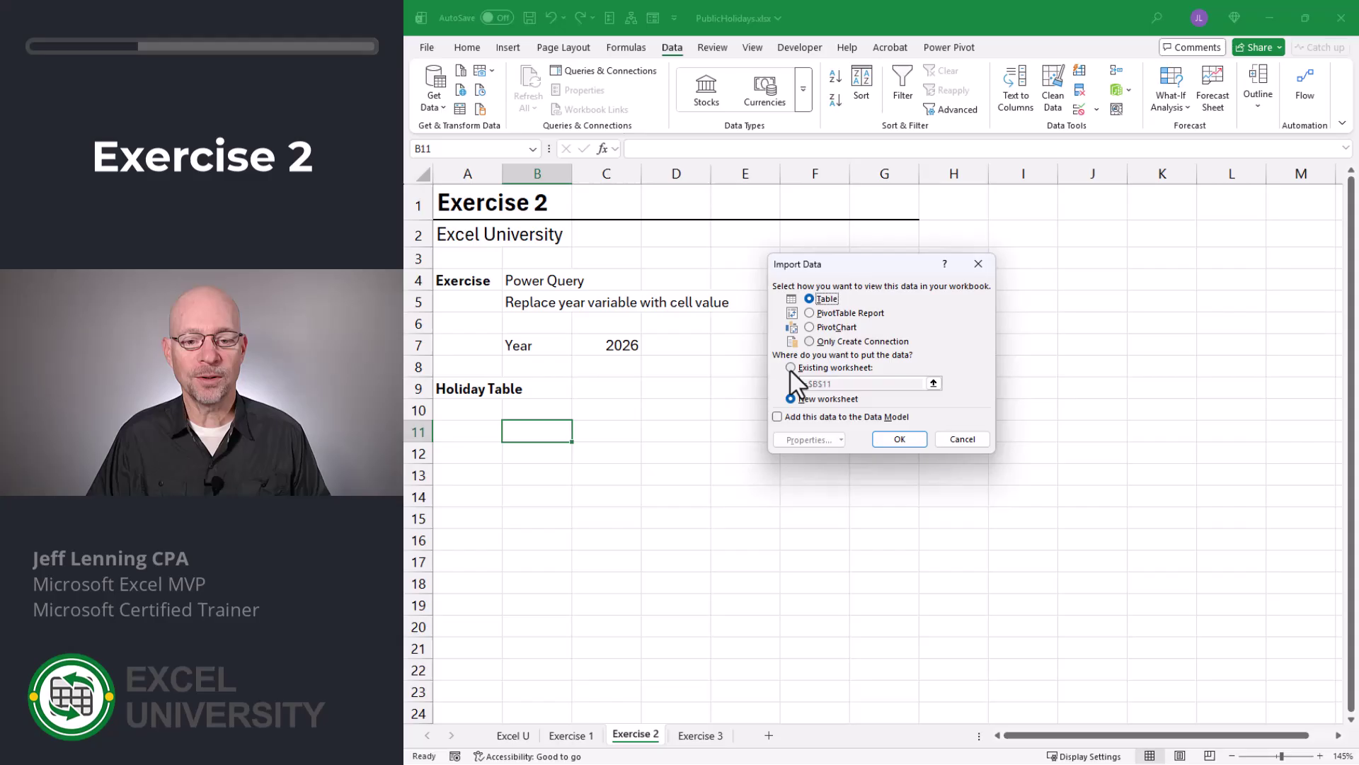
# Load the US query as a table on the existing worksheet starting at B11.
pyautogui.click(790, 367)
pyautogui.click(539, 429)
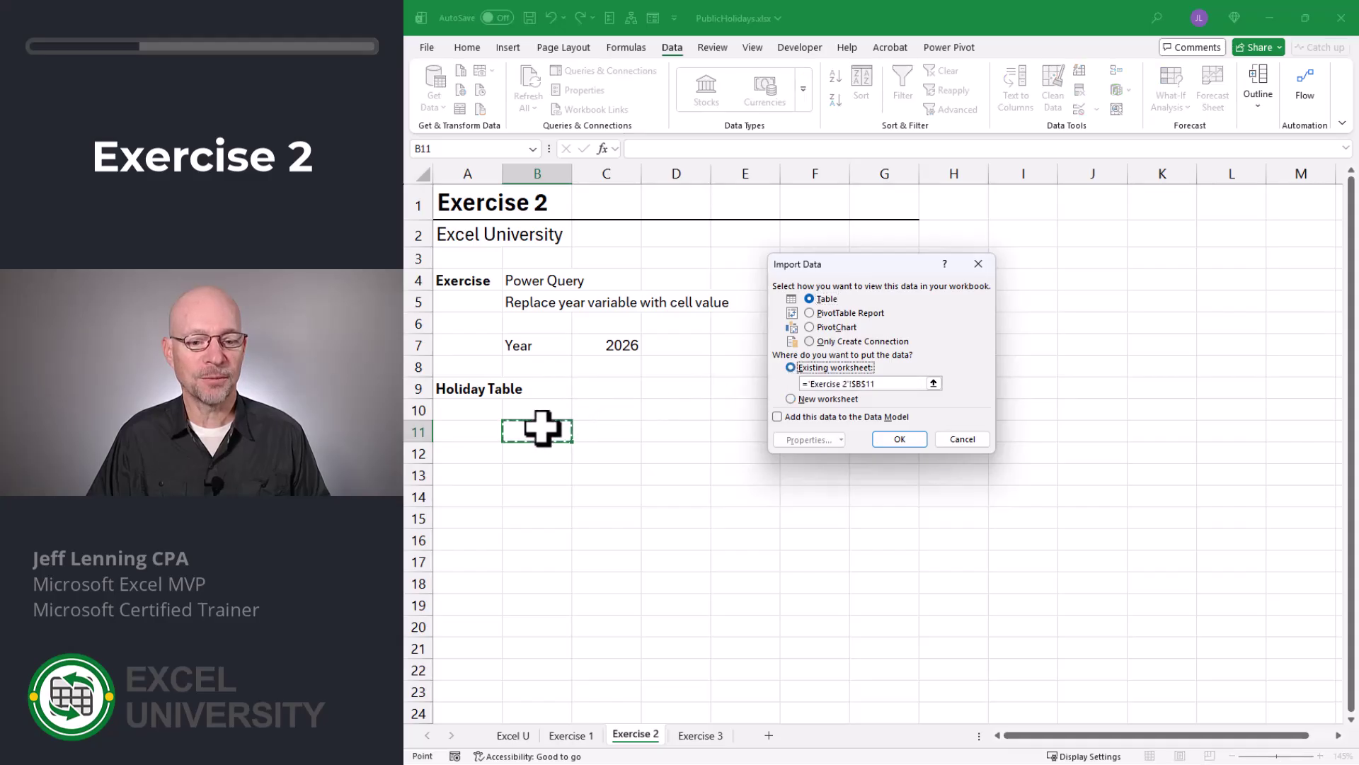
pyautogui.click(899, 439)
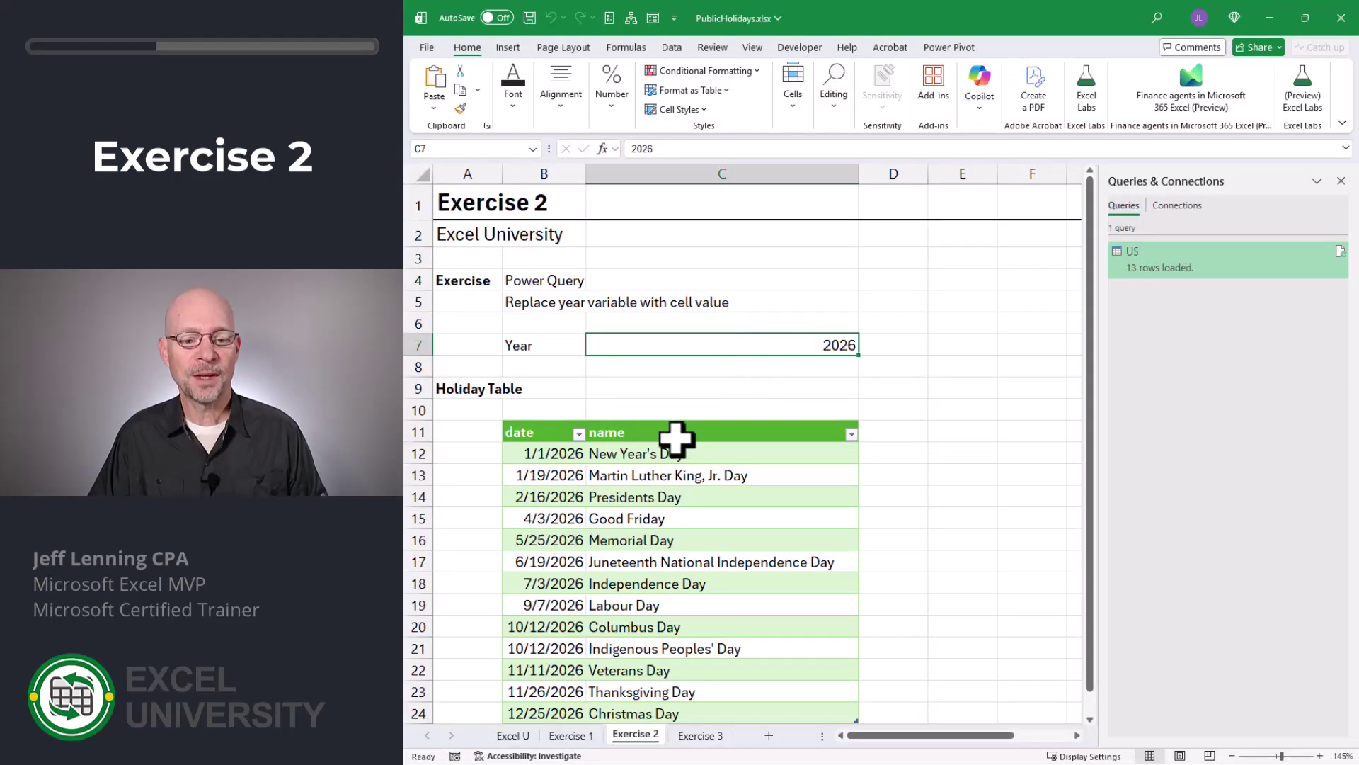
pyautogui.click(675, 452)
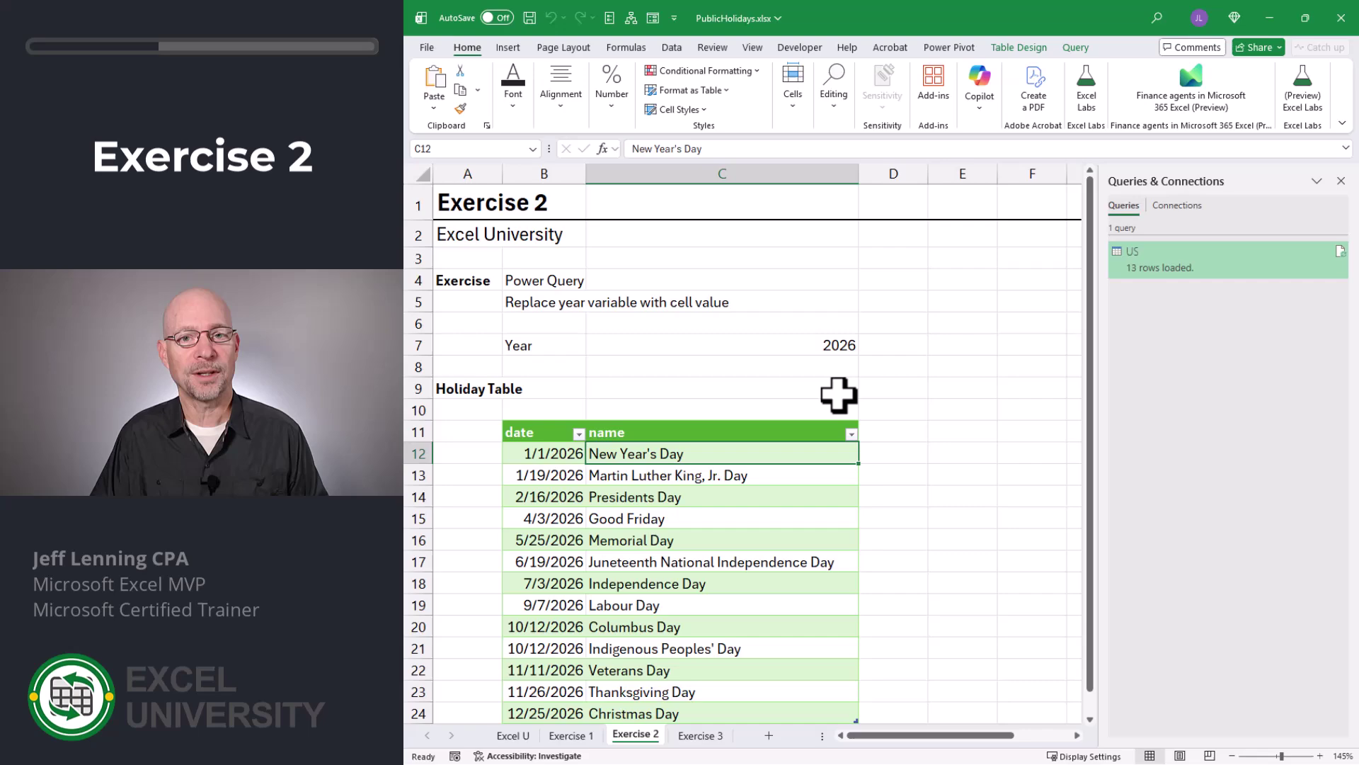
pyautogui.click(800, 351)
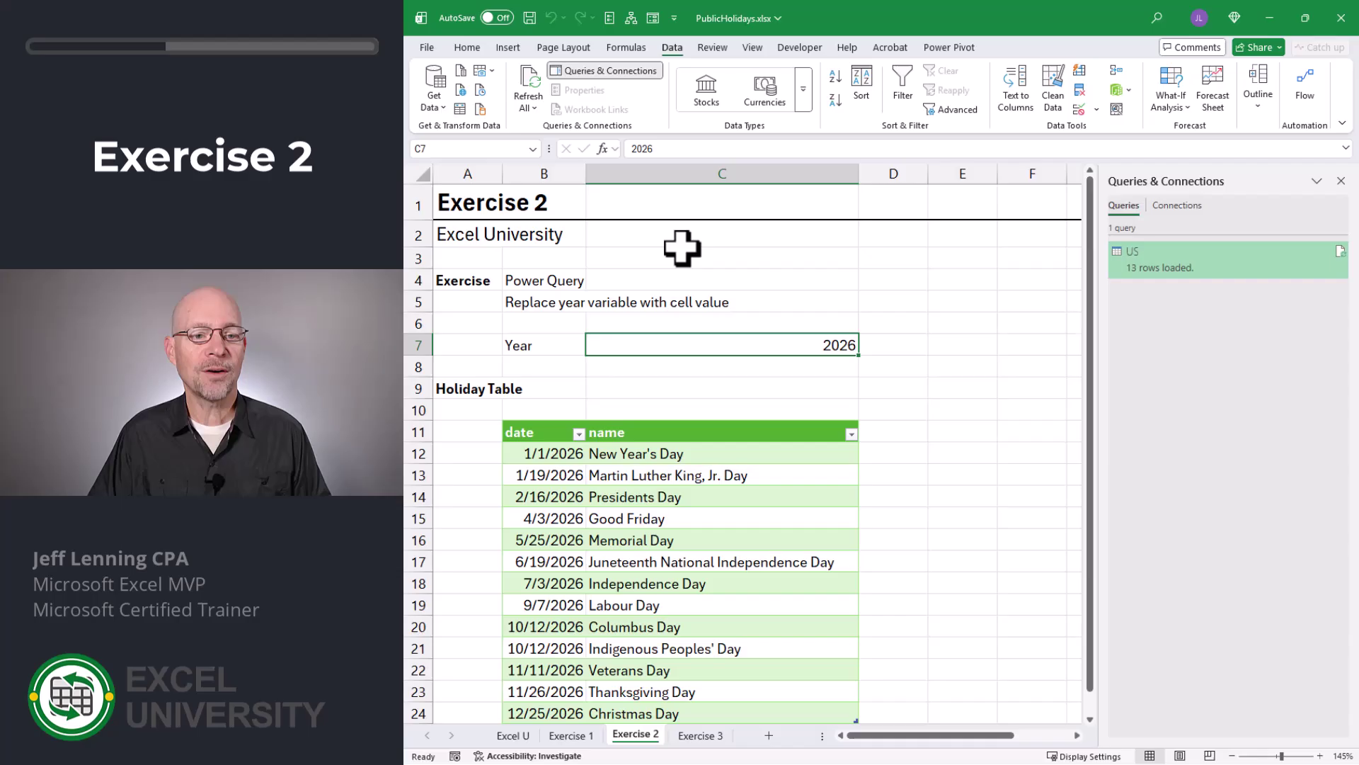
# Enter Year in the Name Box to name cell C7.
pyautogui.click(493, 149)
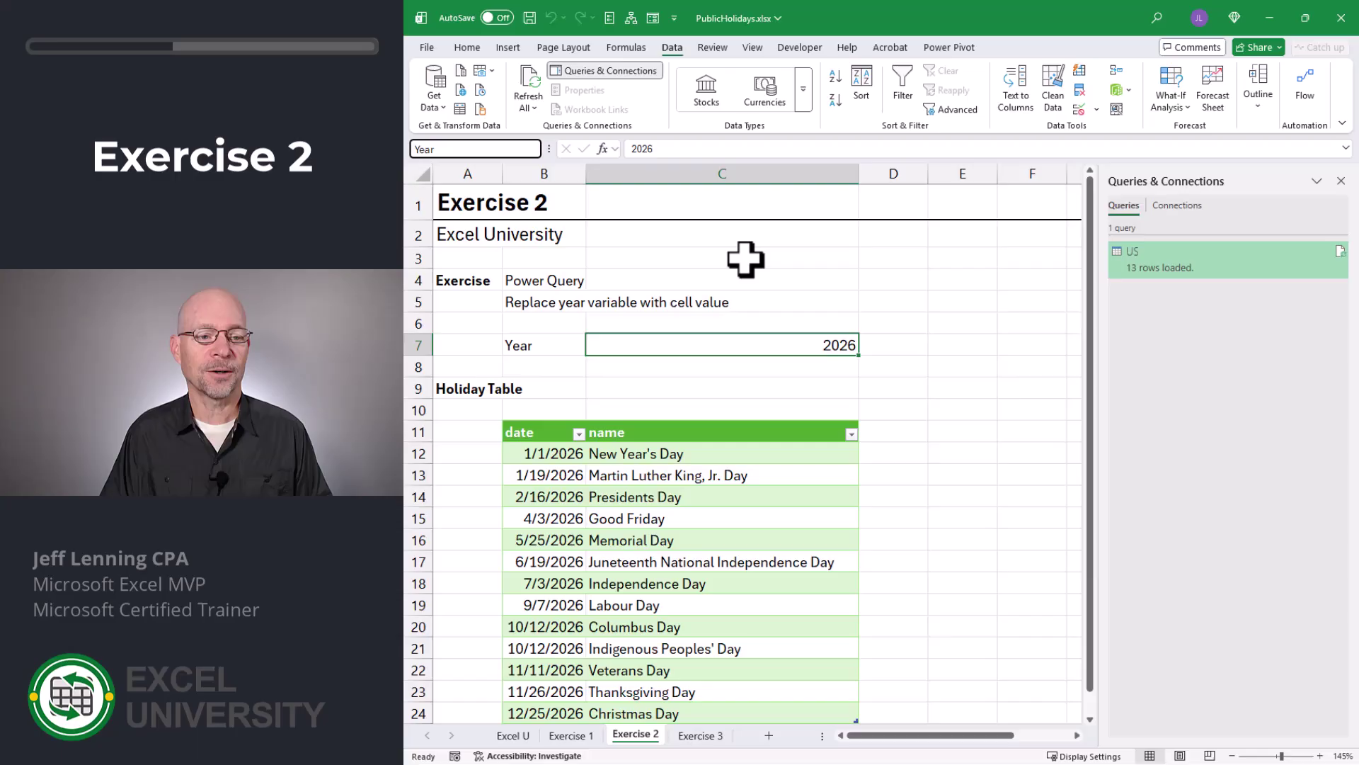
pyautogui.press('Return')
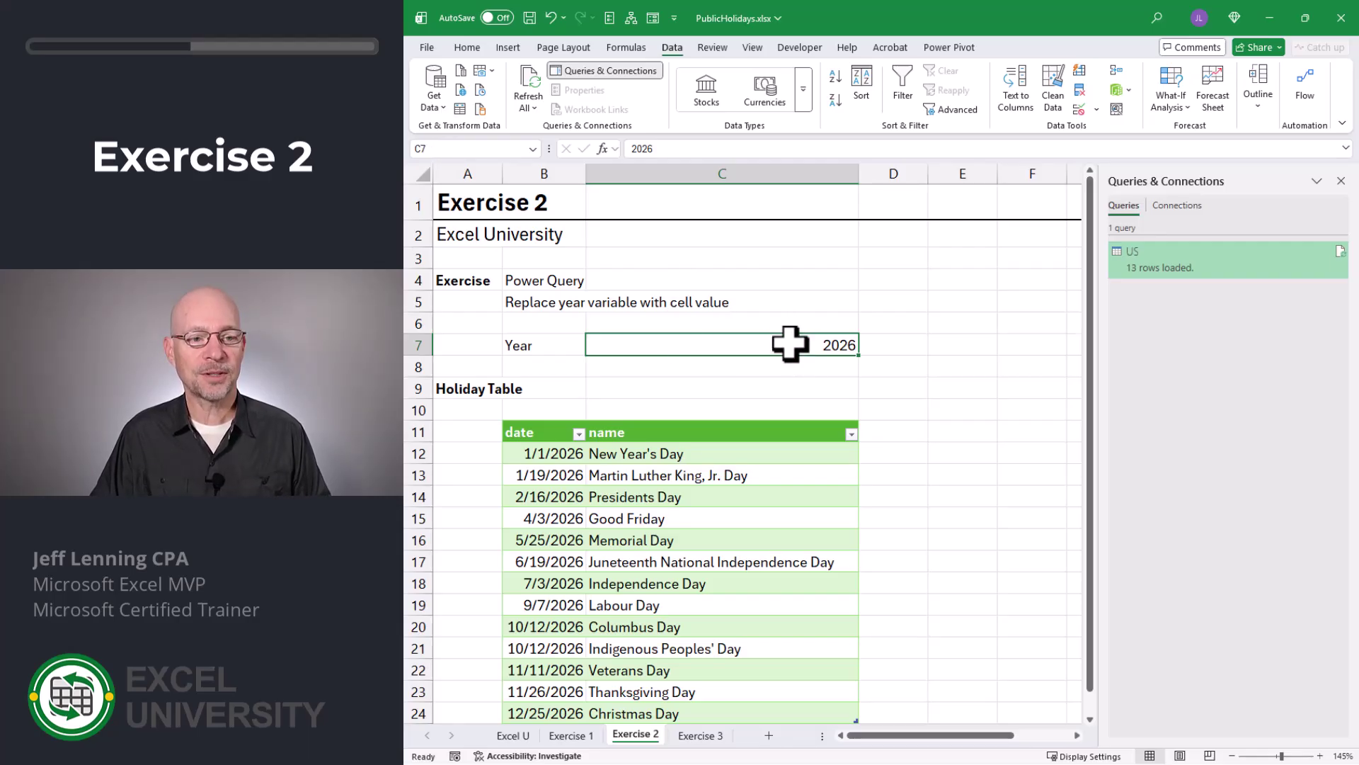
# Build a Year query from C7, drill down to 2026, and load it as connection only.
pyautogui.click(460, 110)
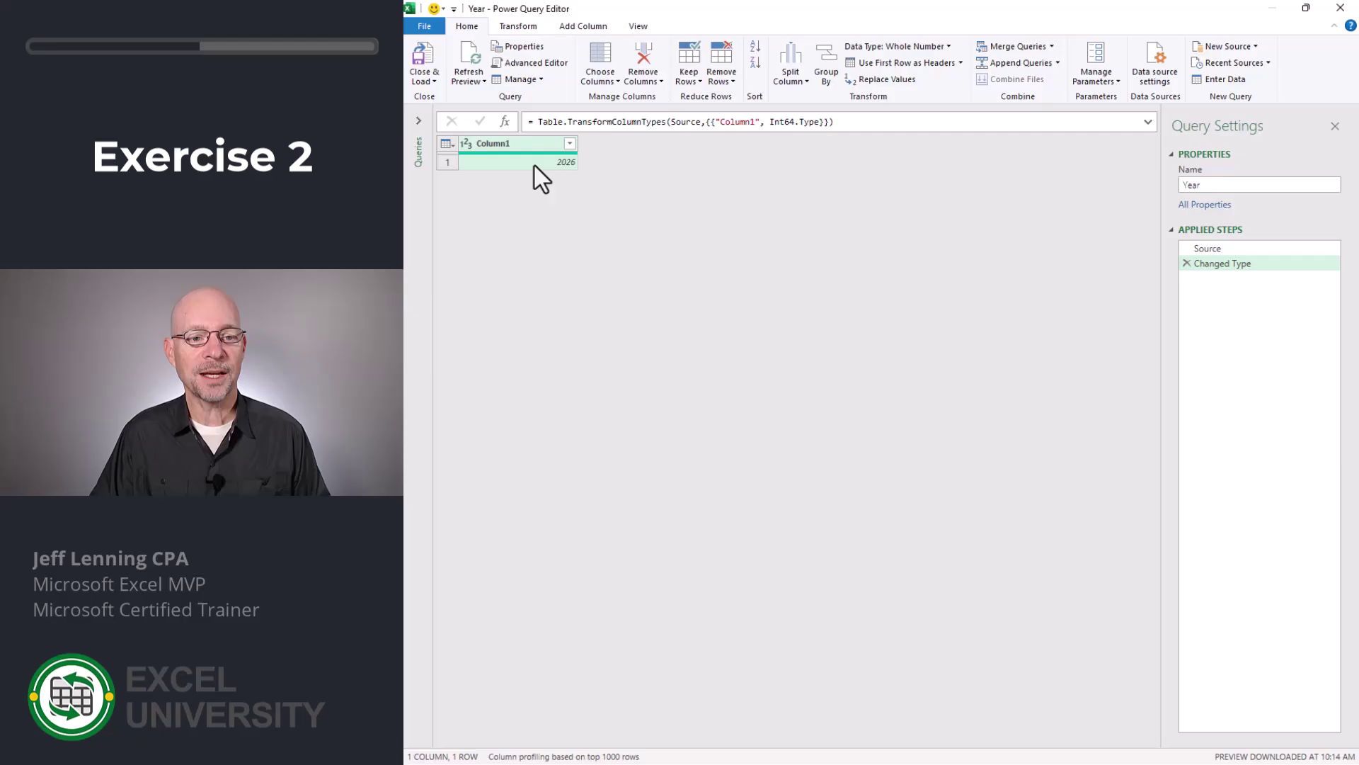
pyautogui.rightClick(534, 164)
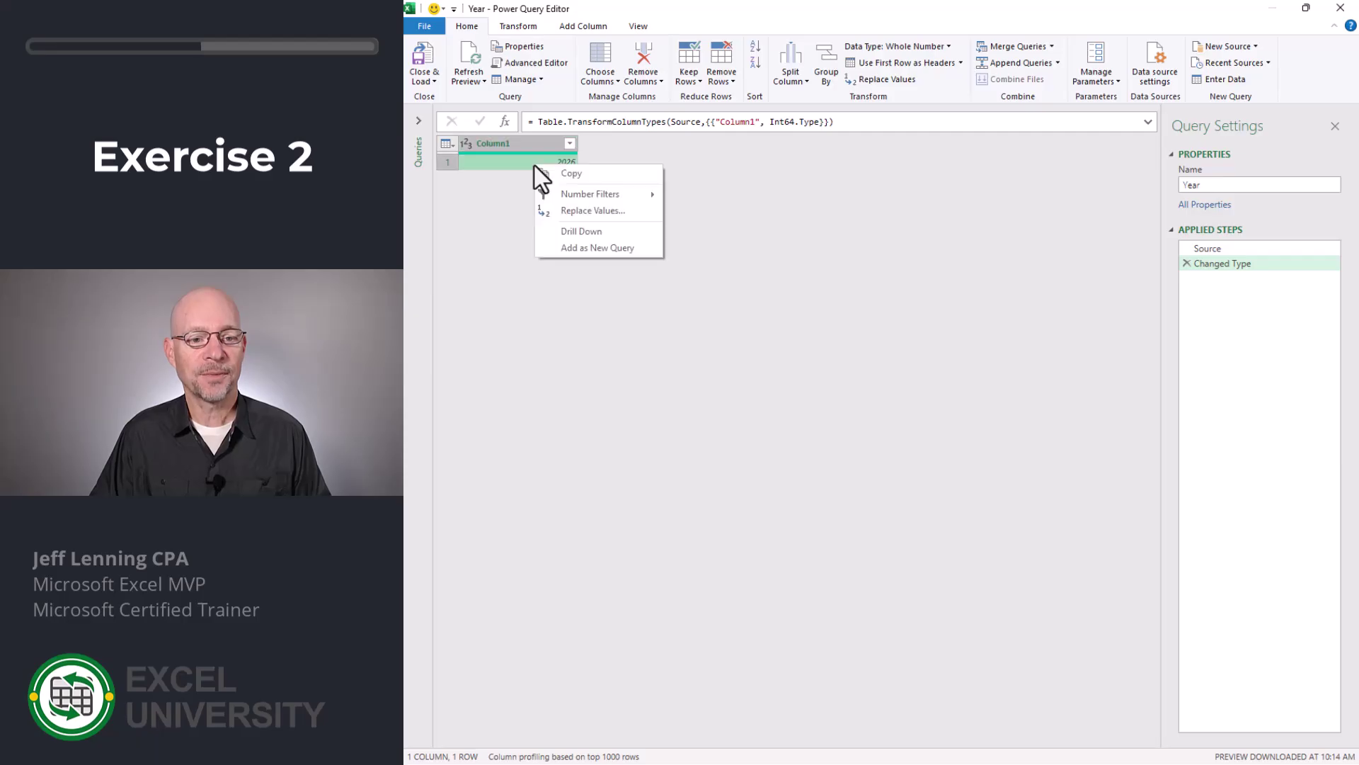
pyautogui.click(596, 231)
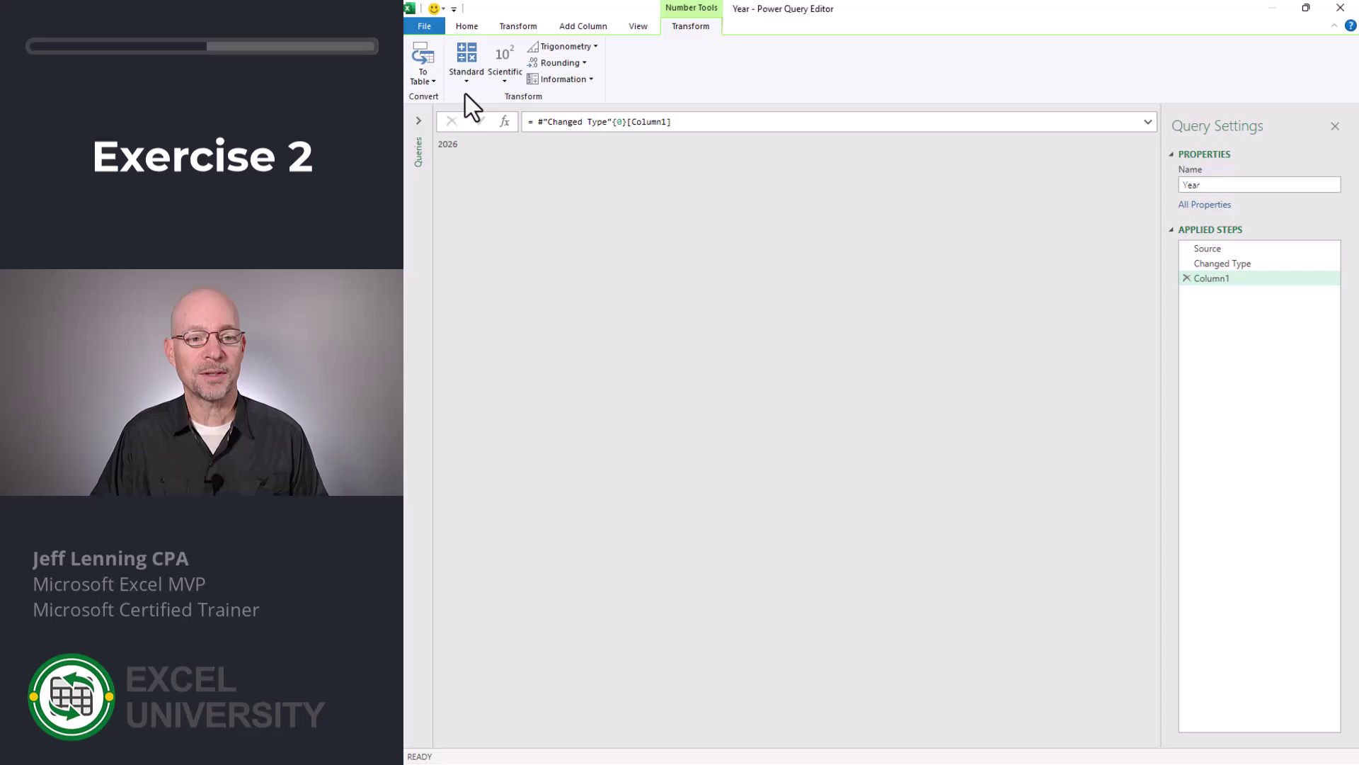
pyautogui.click(467, 28)
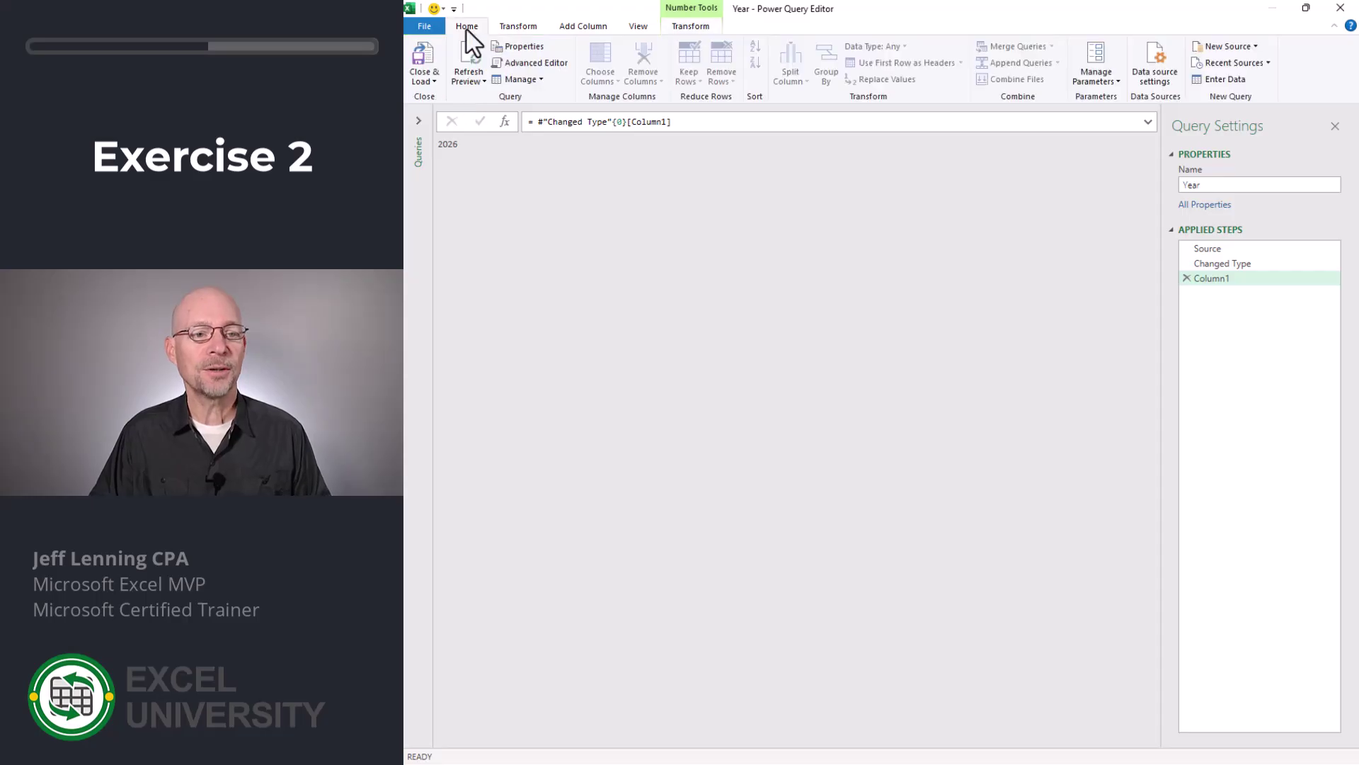
pyautogui.click(427, 81)
pyautogui.click(457, 113)
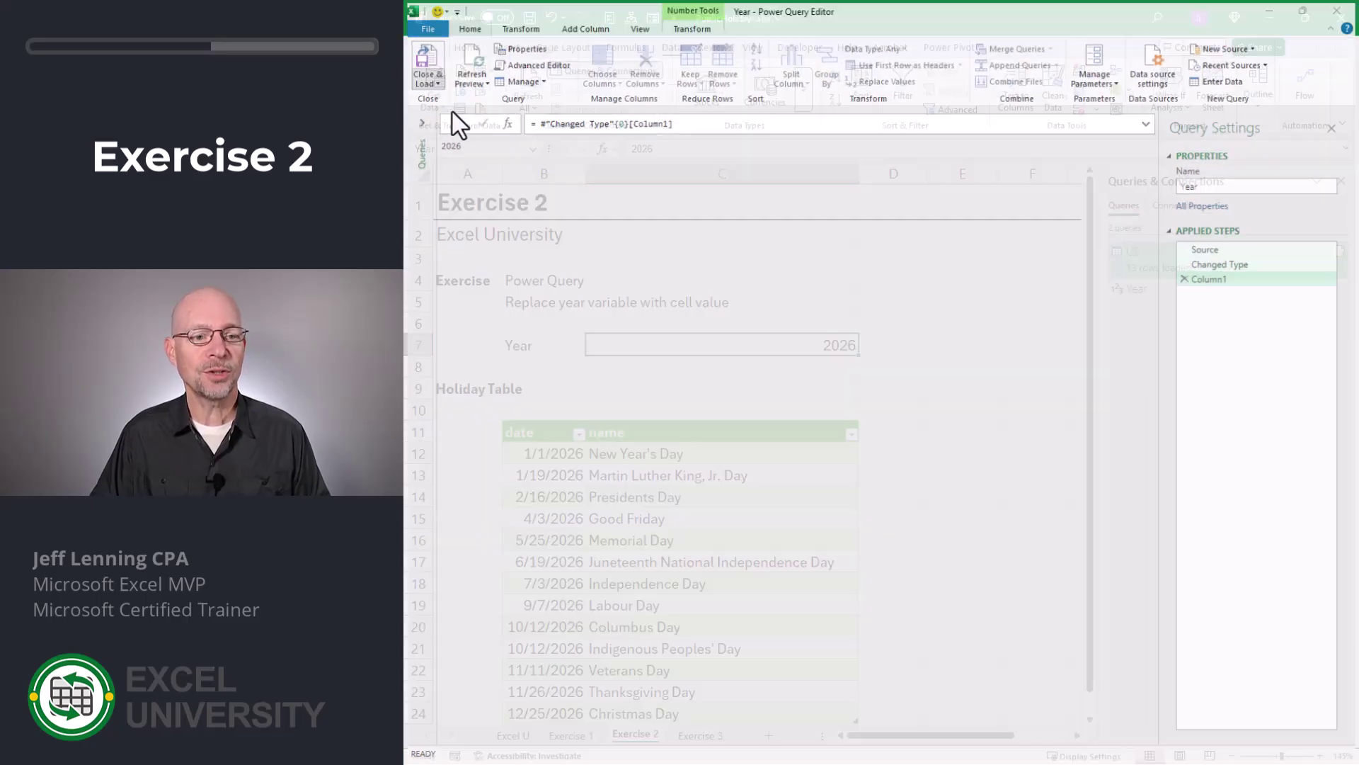
pyautogui.click(844, 343)
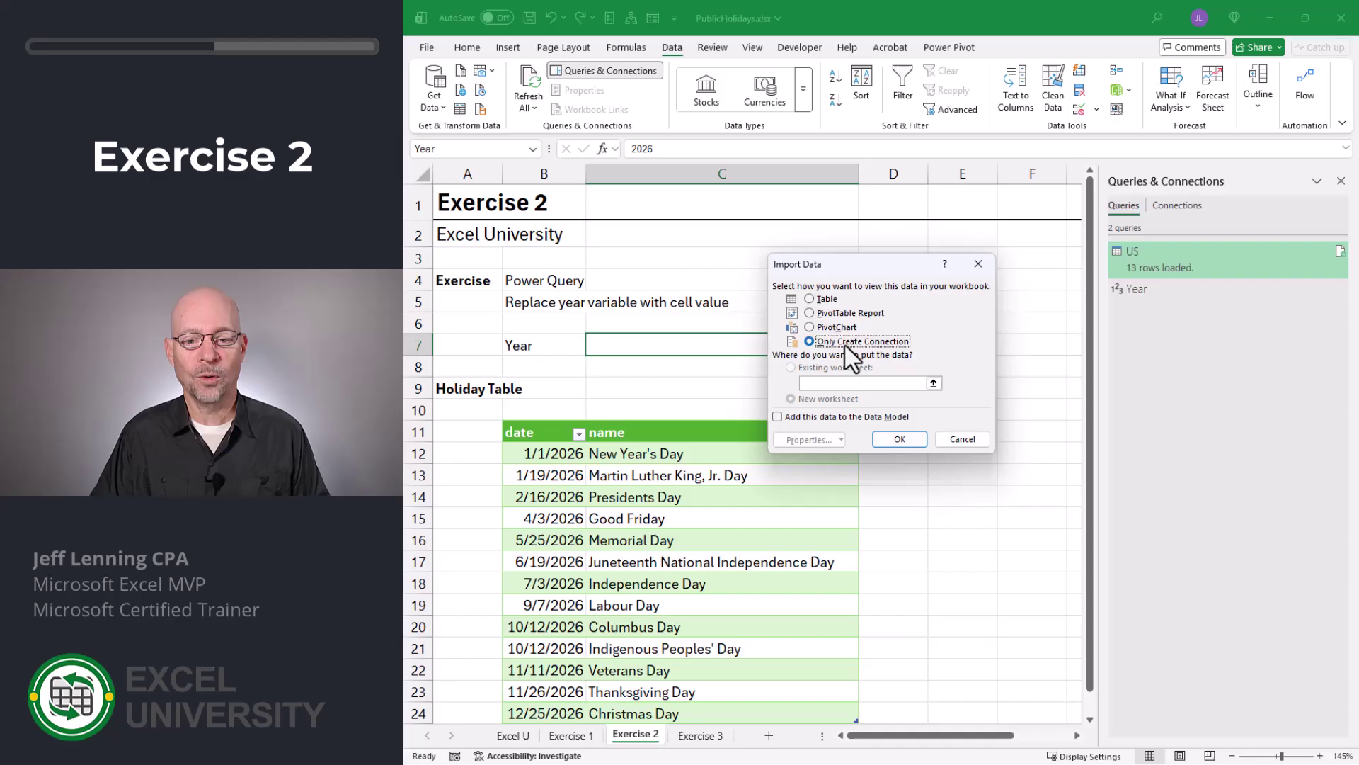
pyautogui.click(899, 439)
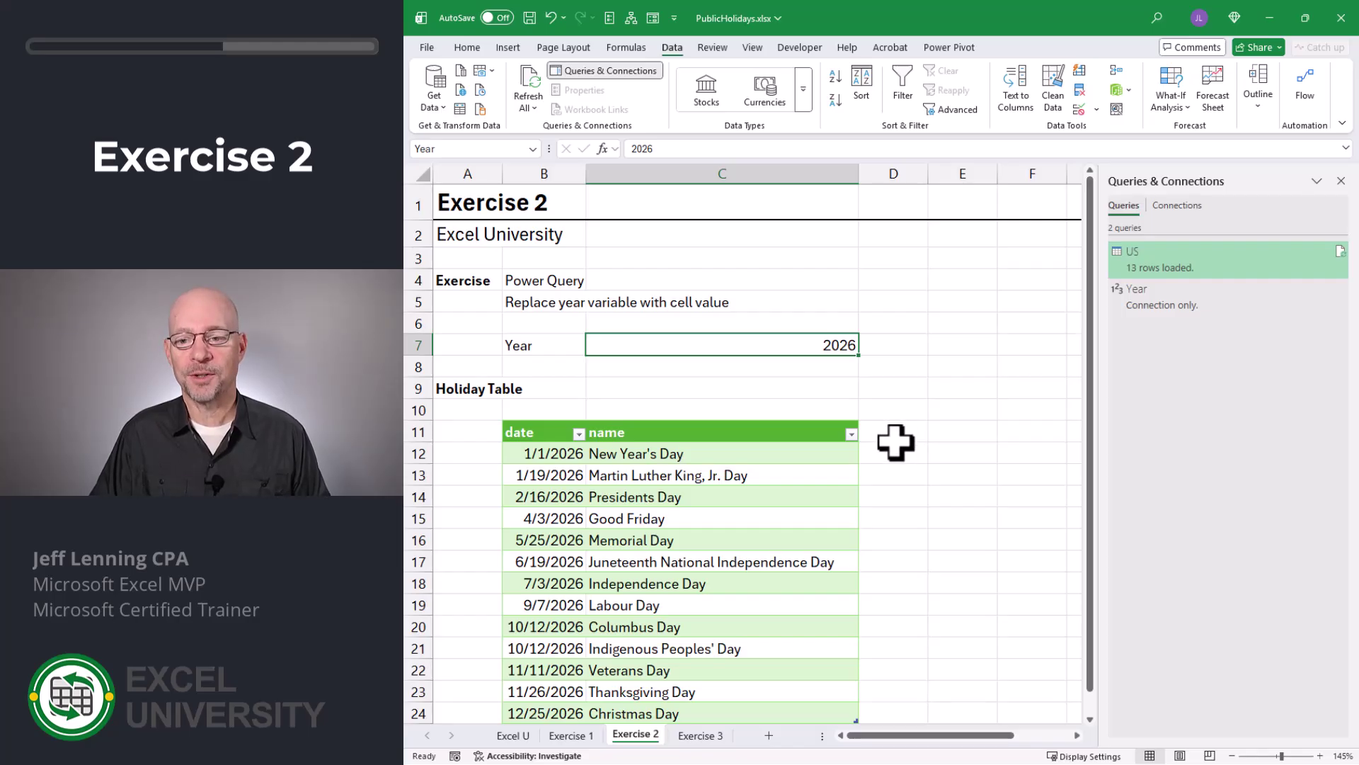
# Edit the US query's Source step and select 2026 in its web address.
pyautogui.doubleClick(1161, 255)
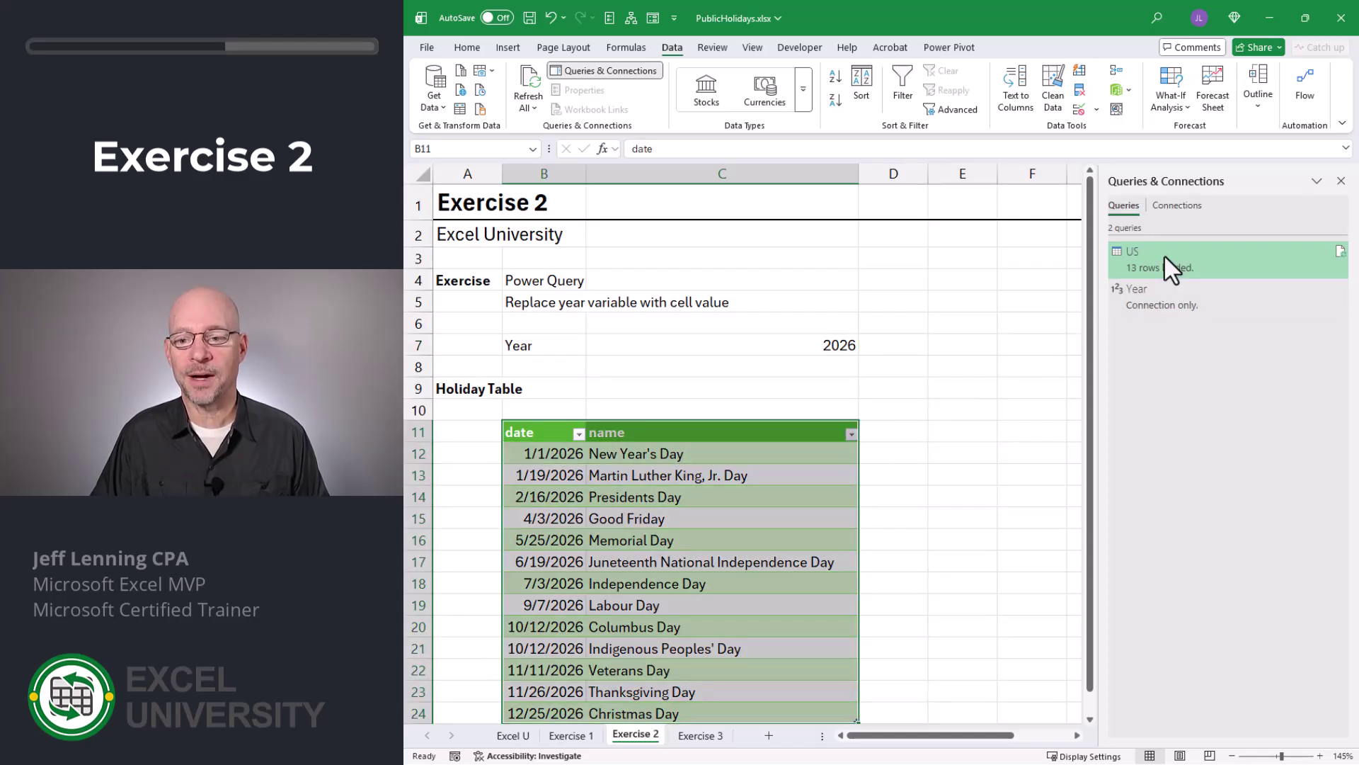
pyautogui.click(1213, 248)
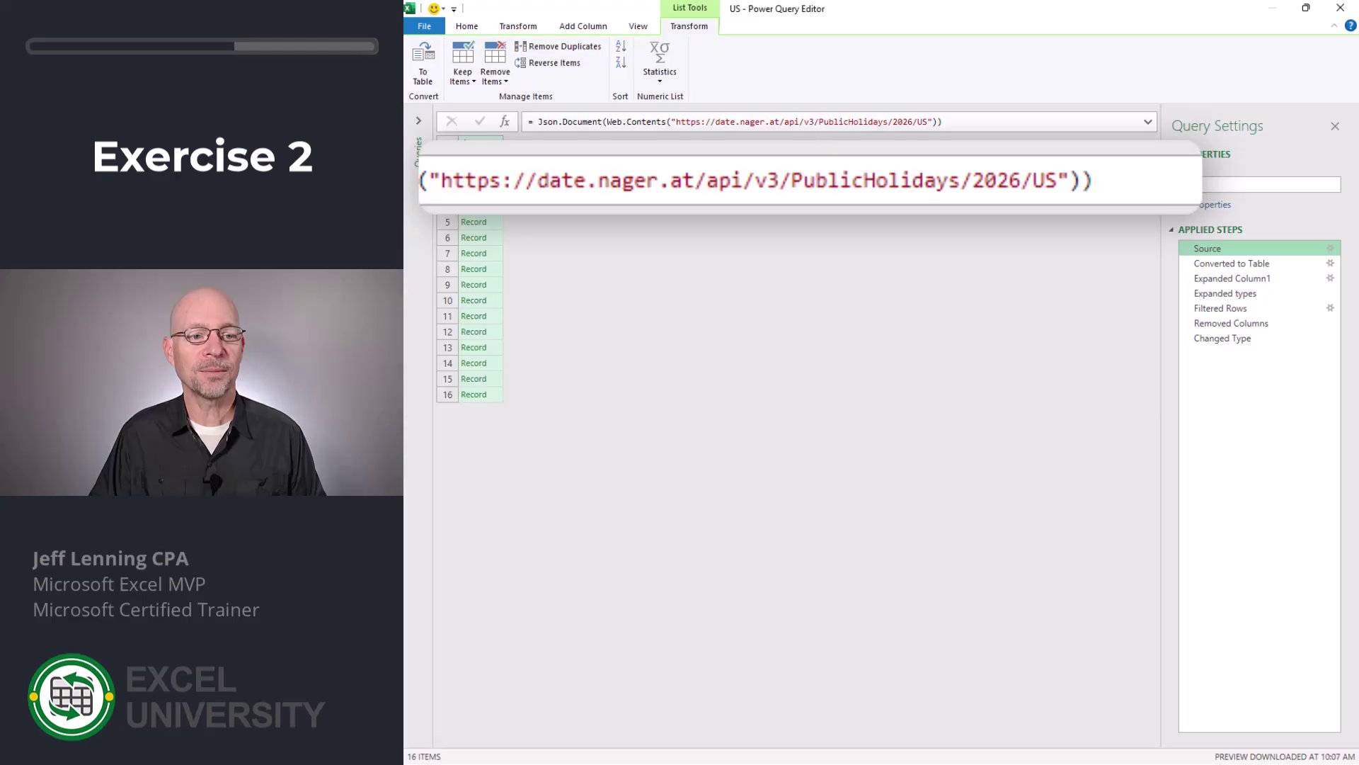
pyautogui.click(631, 28)
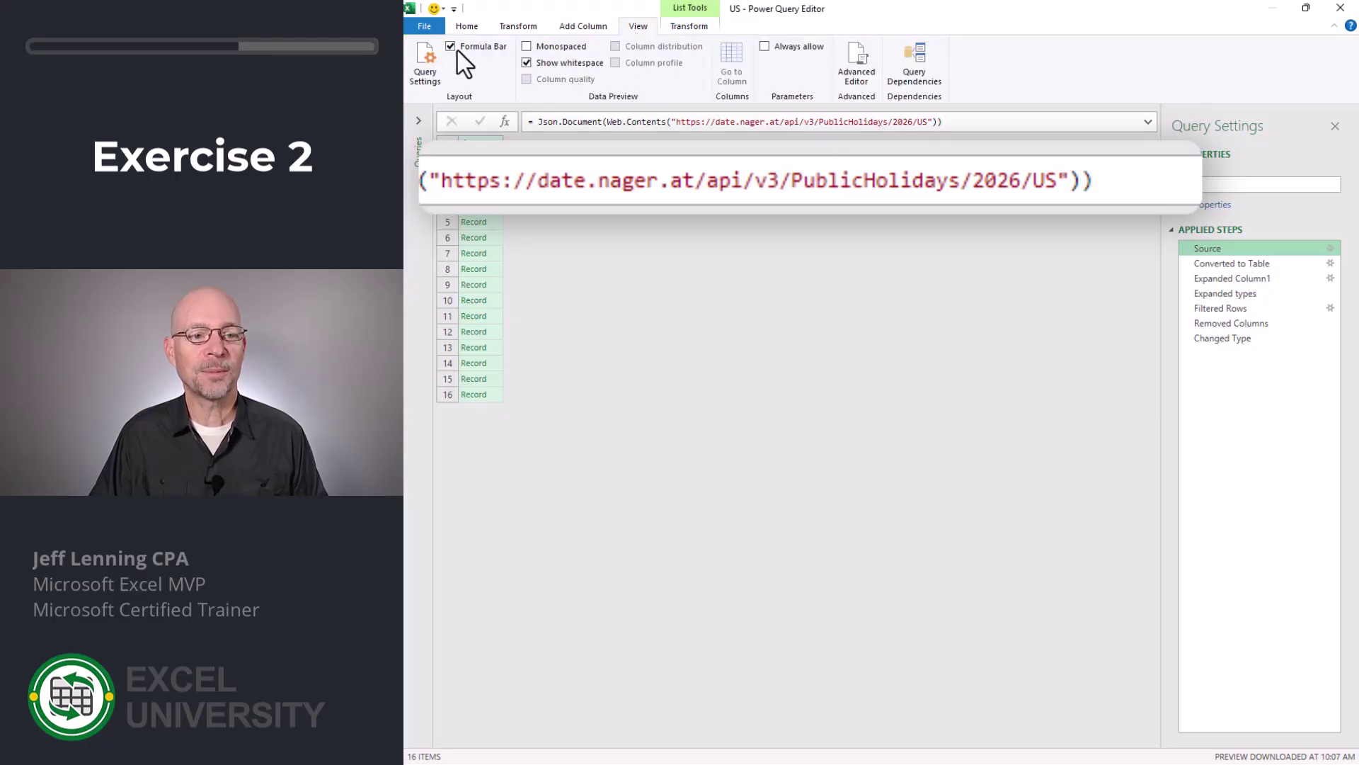
pyautogui.click(912, 121)
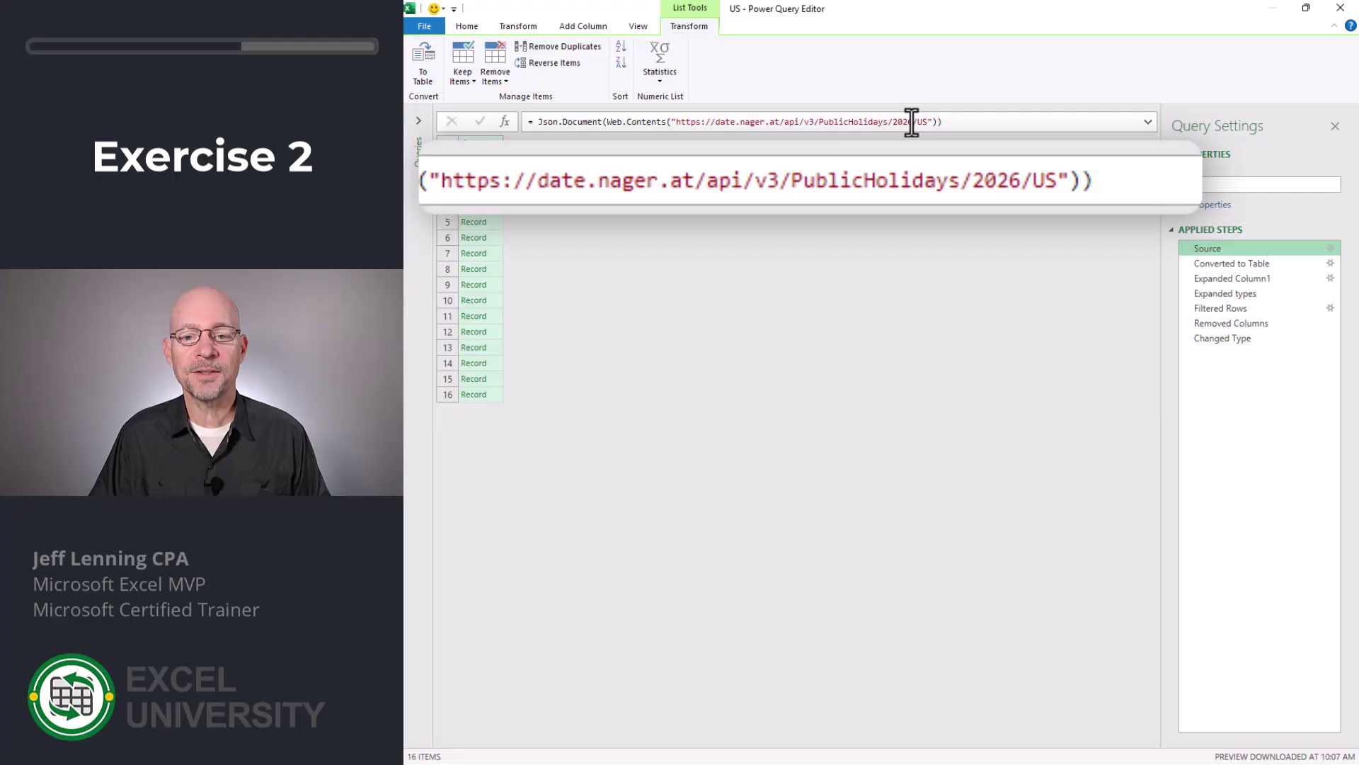
pyautogui.moveTo(912, 122); pyautogui.dragTo(892, 122)
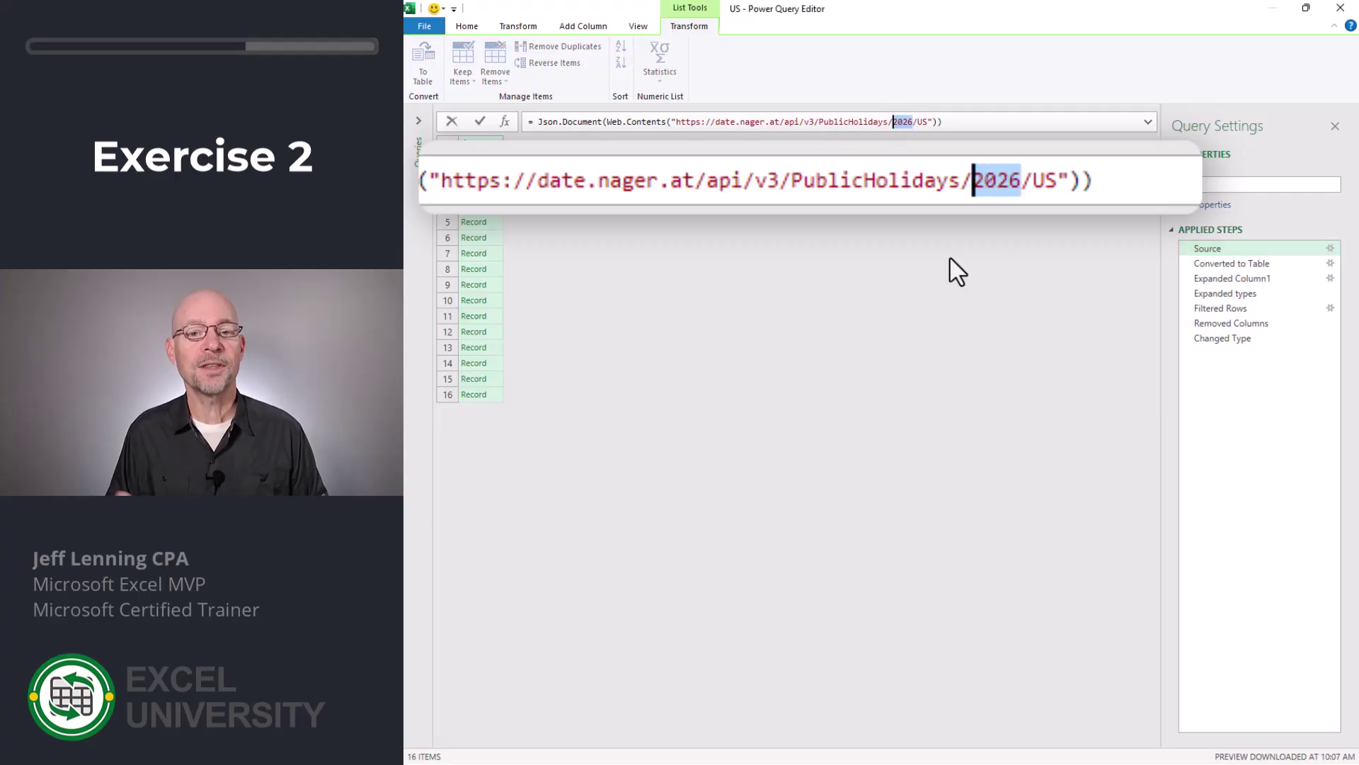
# Replace the hard-coded 2026 in the US Source URL with & Year &.
pyautogui.press('Delete')
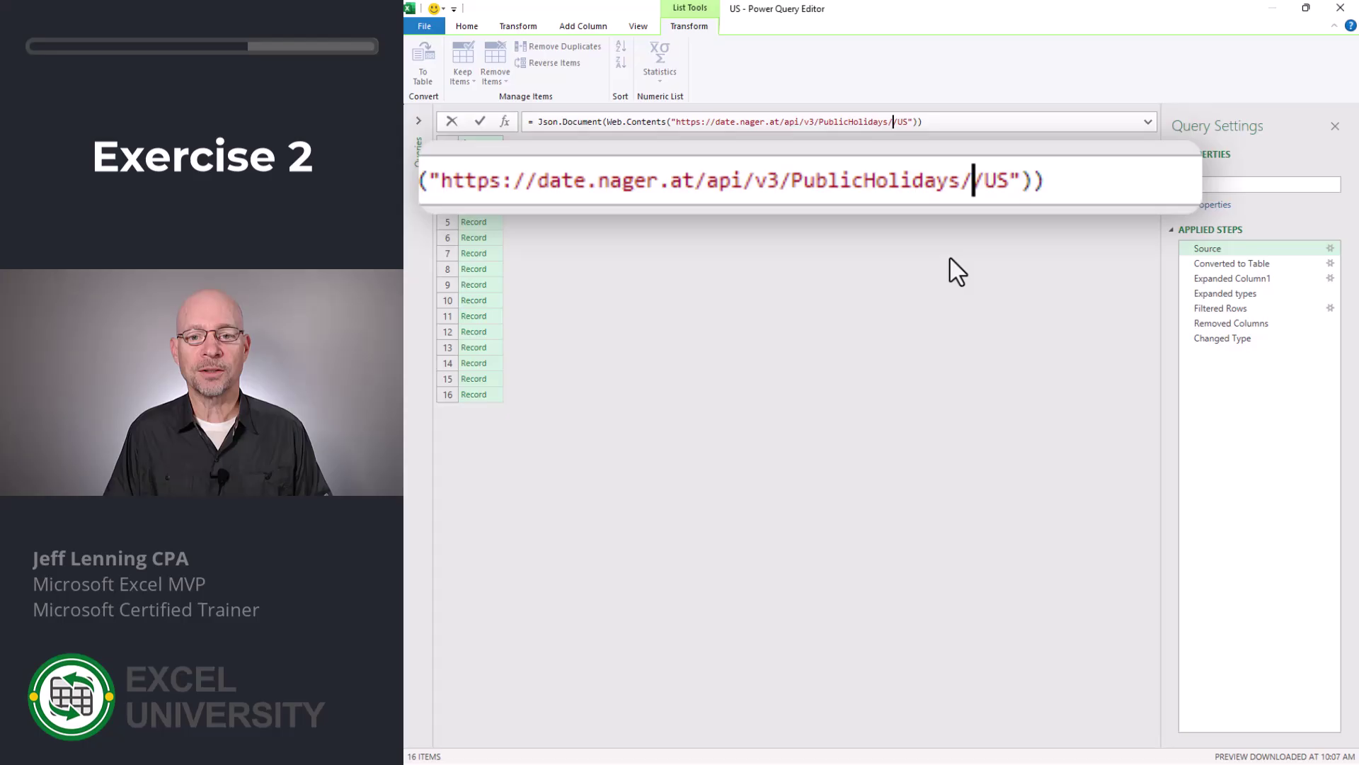
pyautogui.write('"')
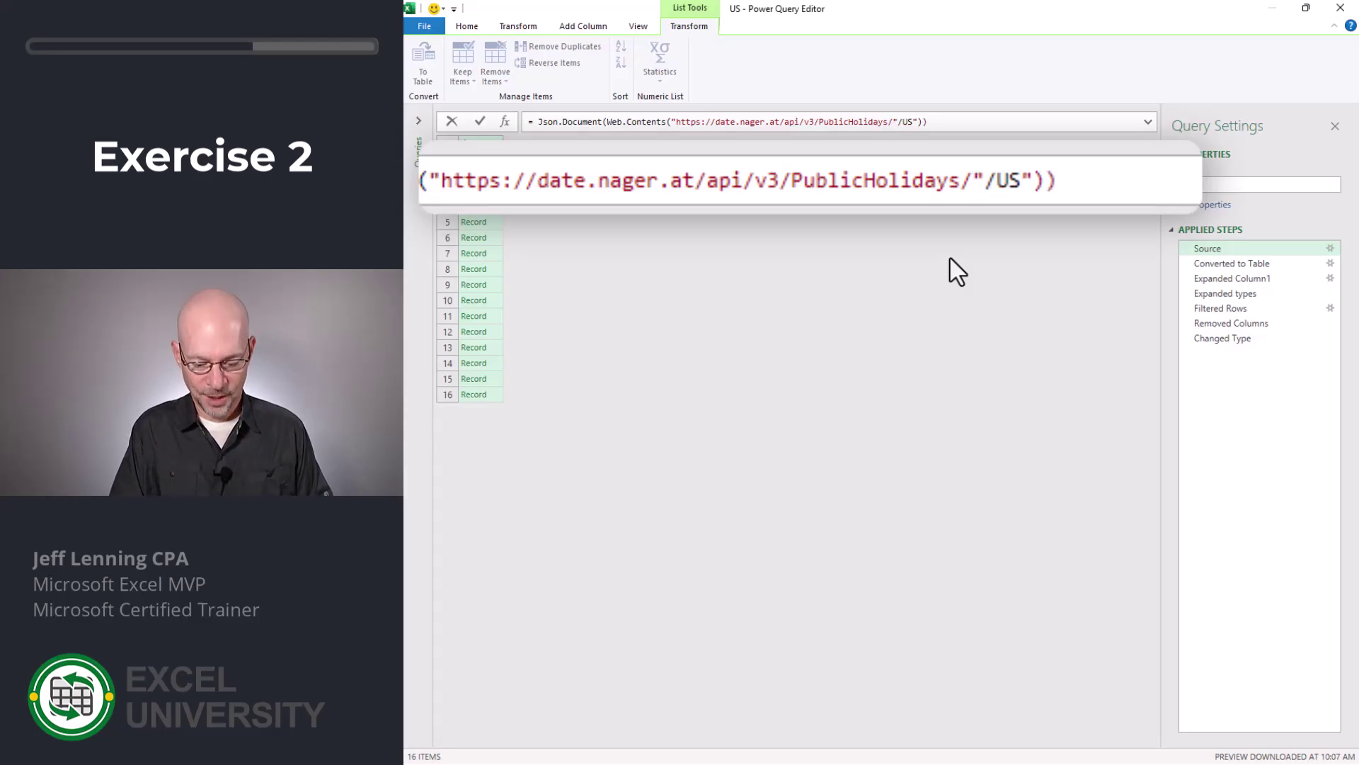
pyautogui.write(' & ')
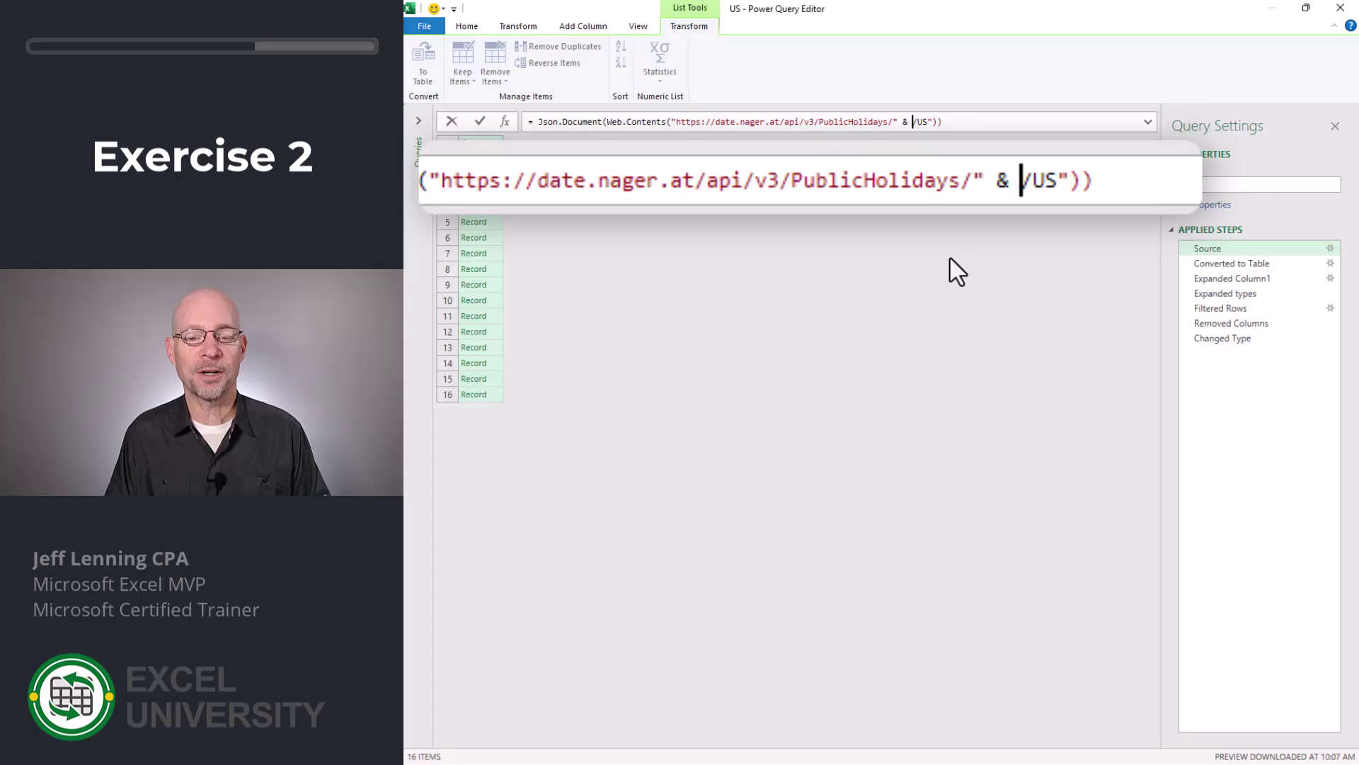
pyautogui.write('Year')
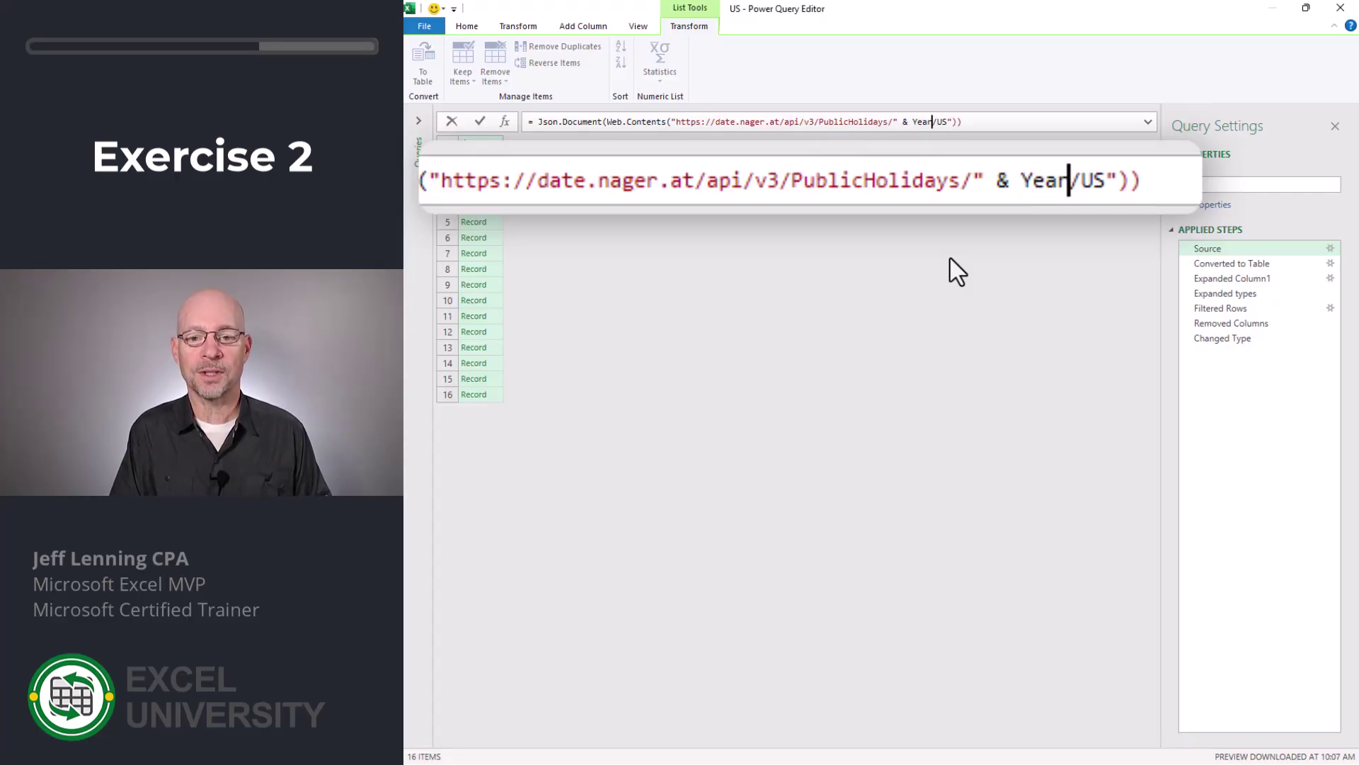
pyautogui.write(' & "')
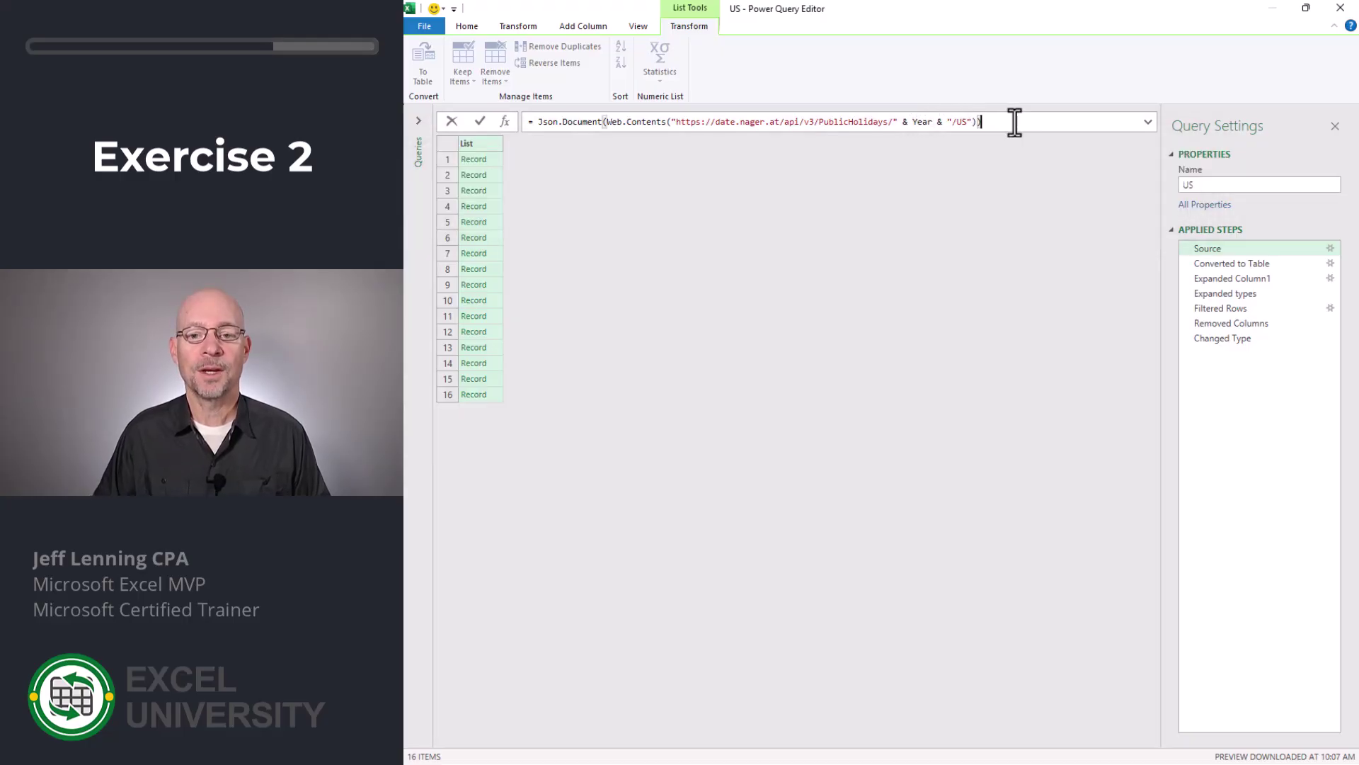
pyautogui.press('Return')
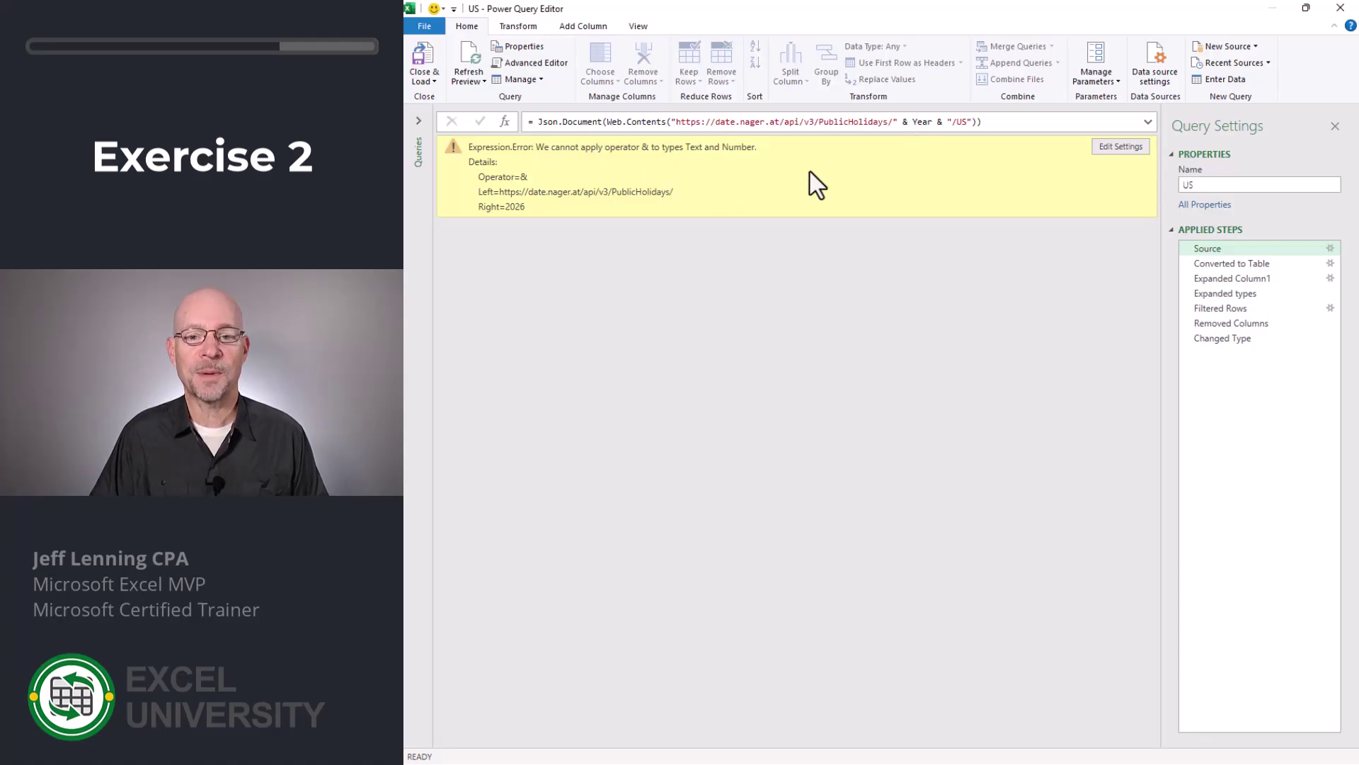
# Wrap Year as Text.From(Year) in the Source URL formula.
pyautogui.click(913, 122)
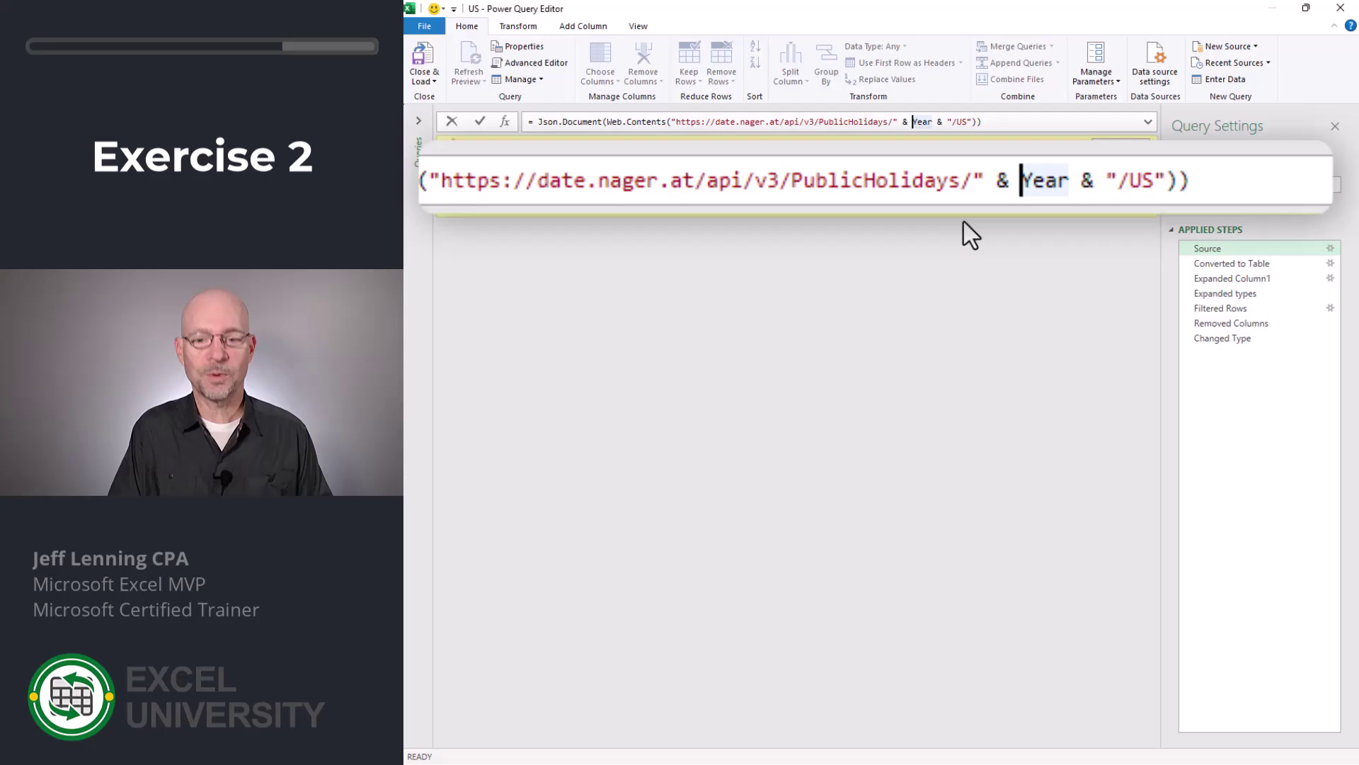
pyautogui.write('Text.From')
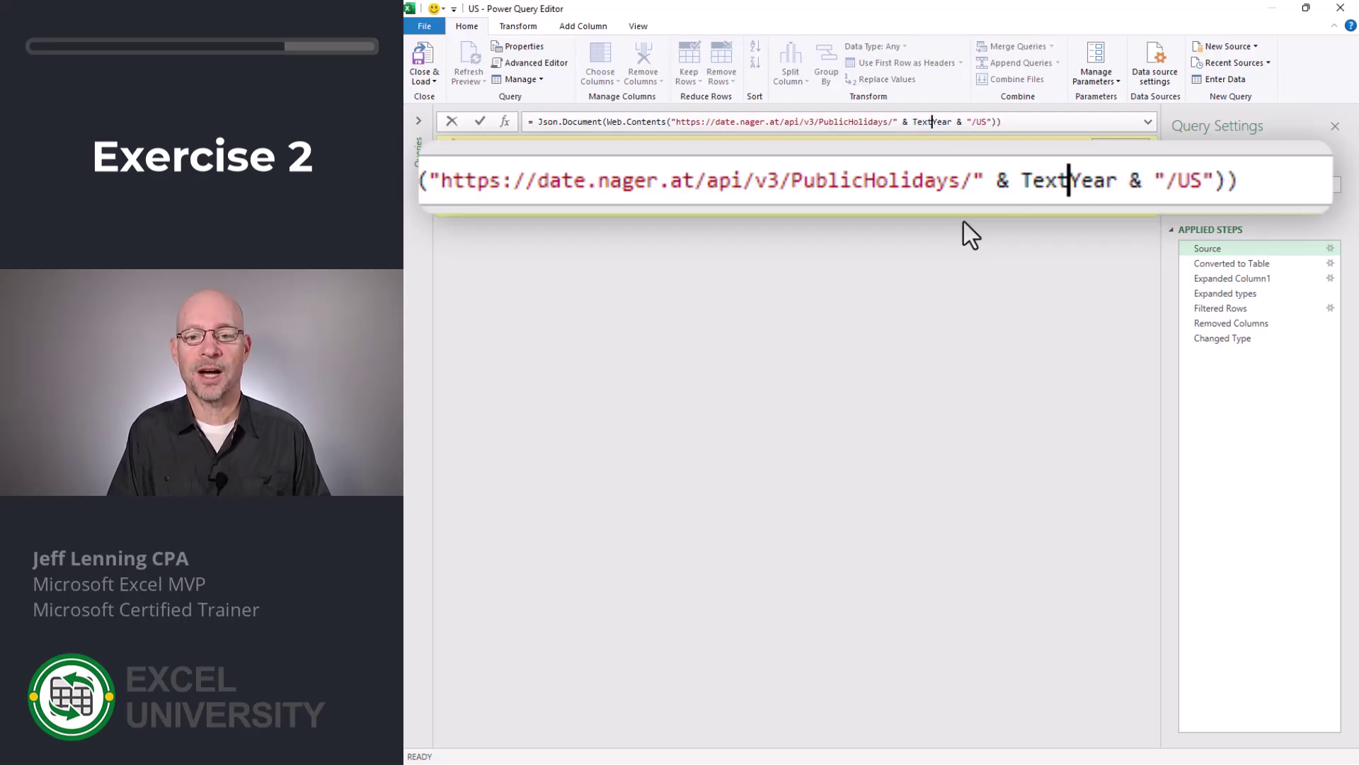
pyautogui.write('(')
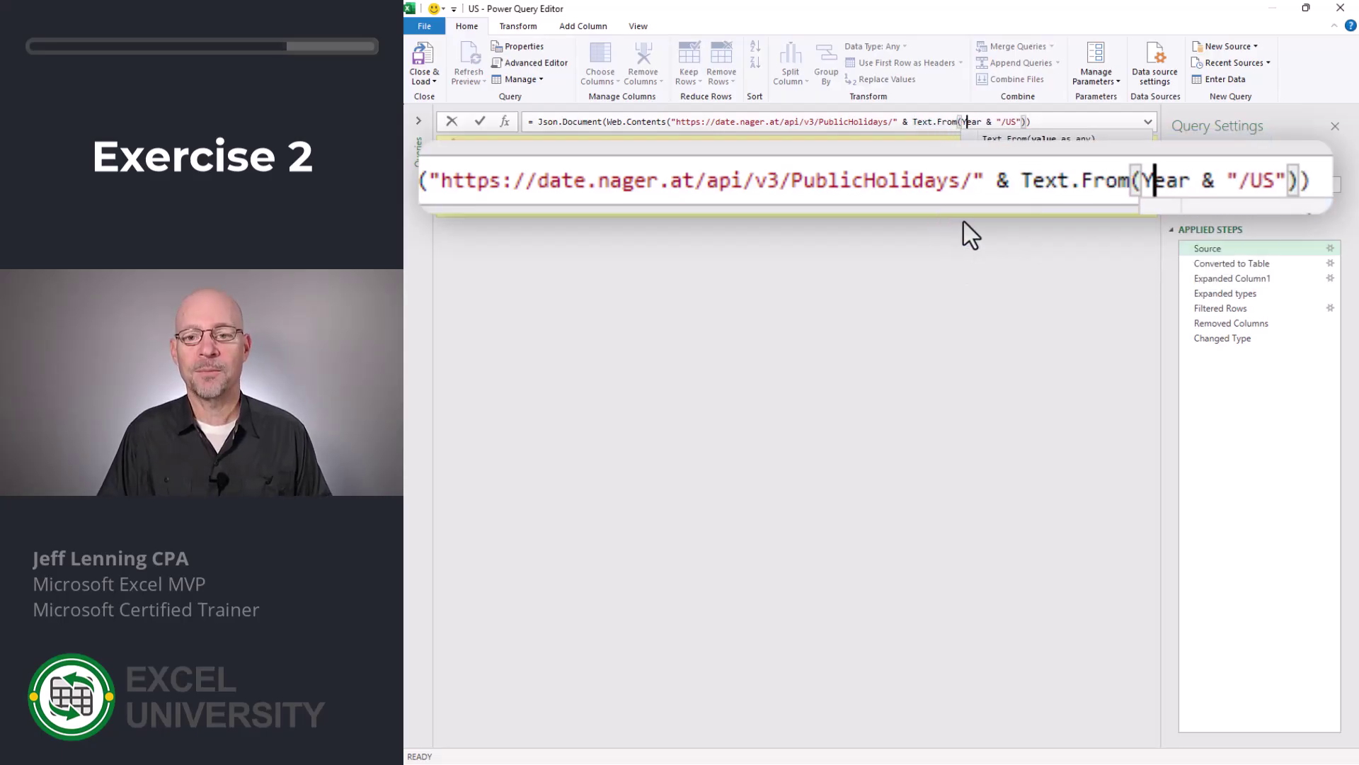
pyautogui.press('Right')
pyautogui.press('Right')
pyautogui.press('Right')
pyautogui.press('Right')
pyautogui.write(')')
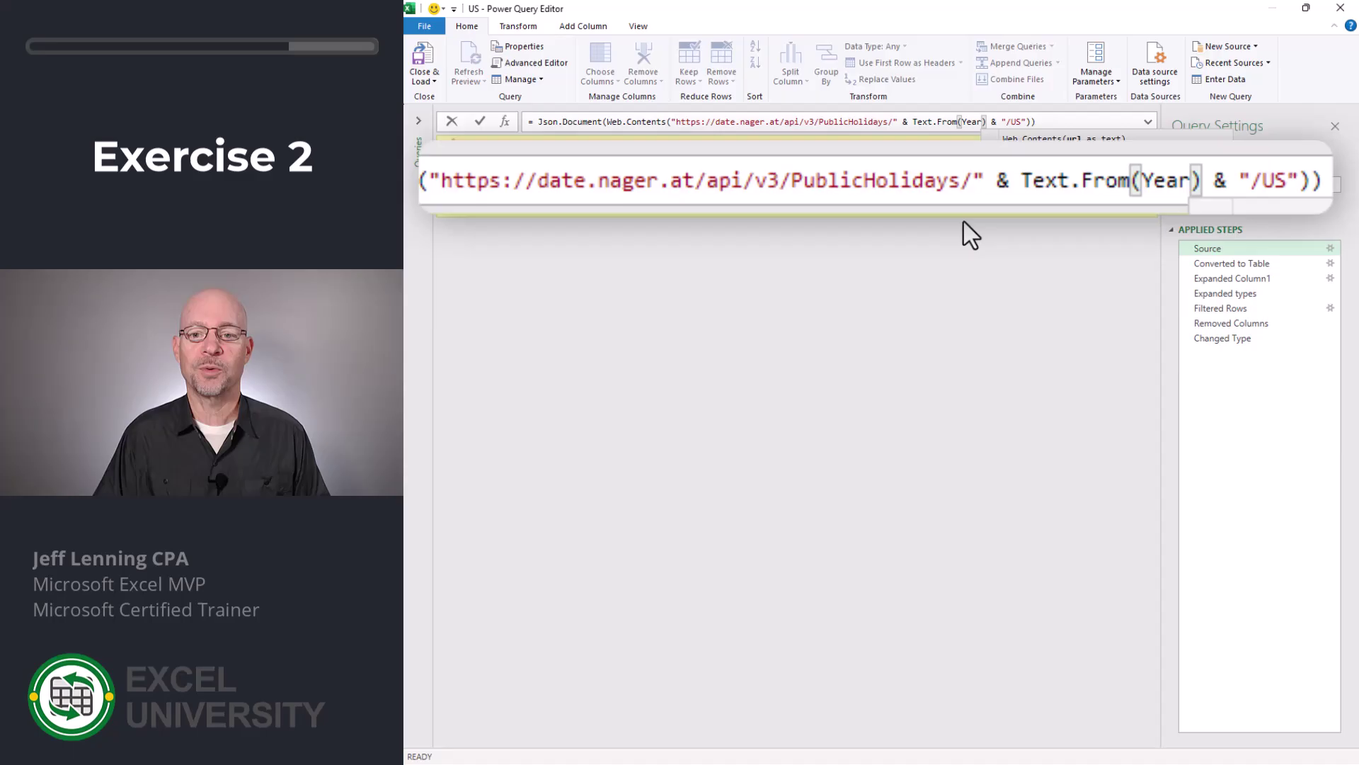
pyautogui.press('End')
pyautogui.press('Return')
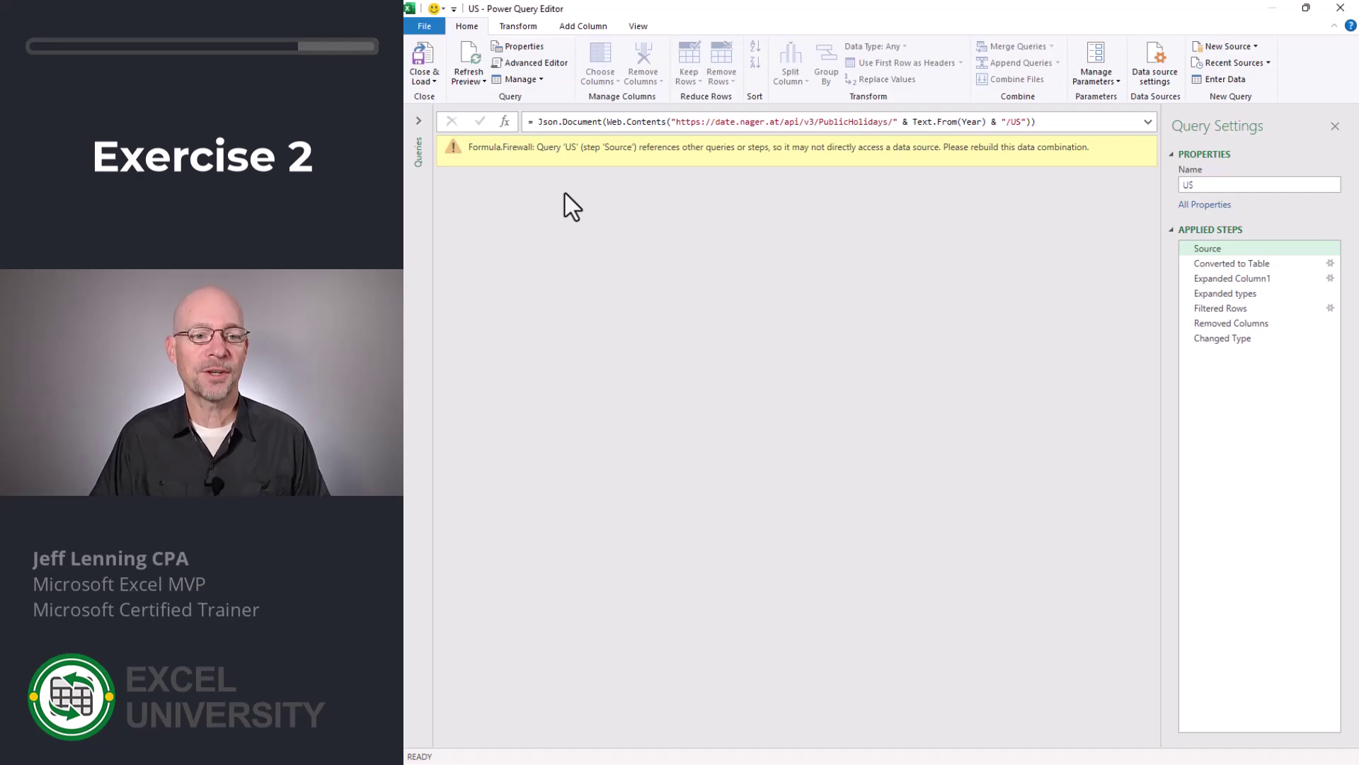
# Set the current workbook's privacy option to Ignore the Privacy Levels in Query Options.
pyautogui.click(428, 28)
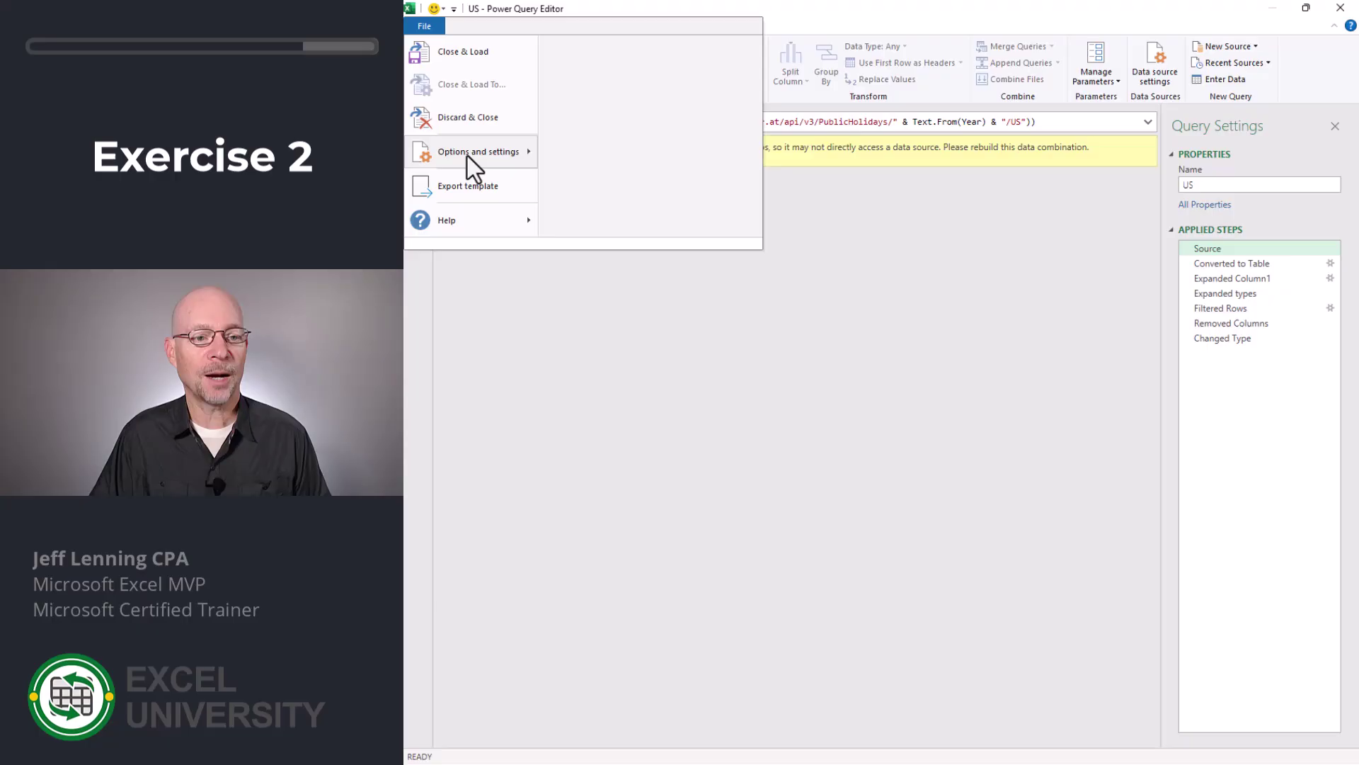
pyautogui.moveTo(466, 155)
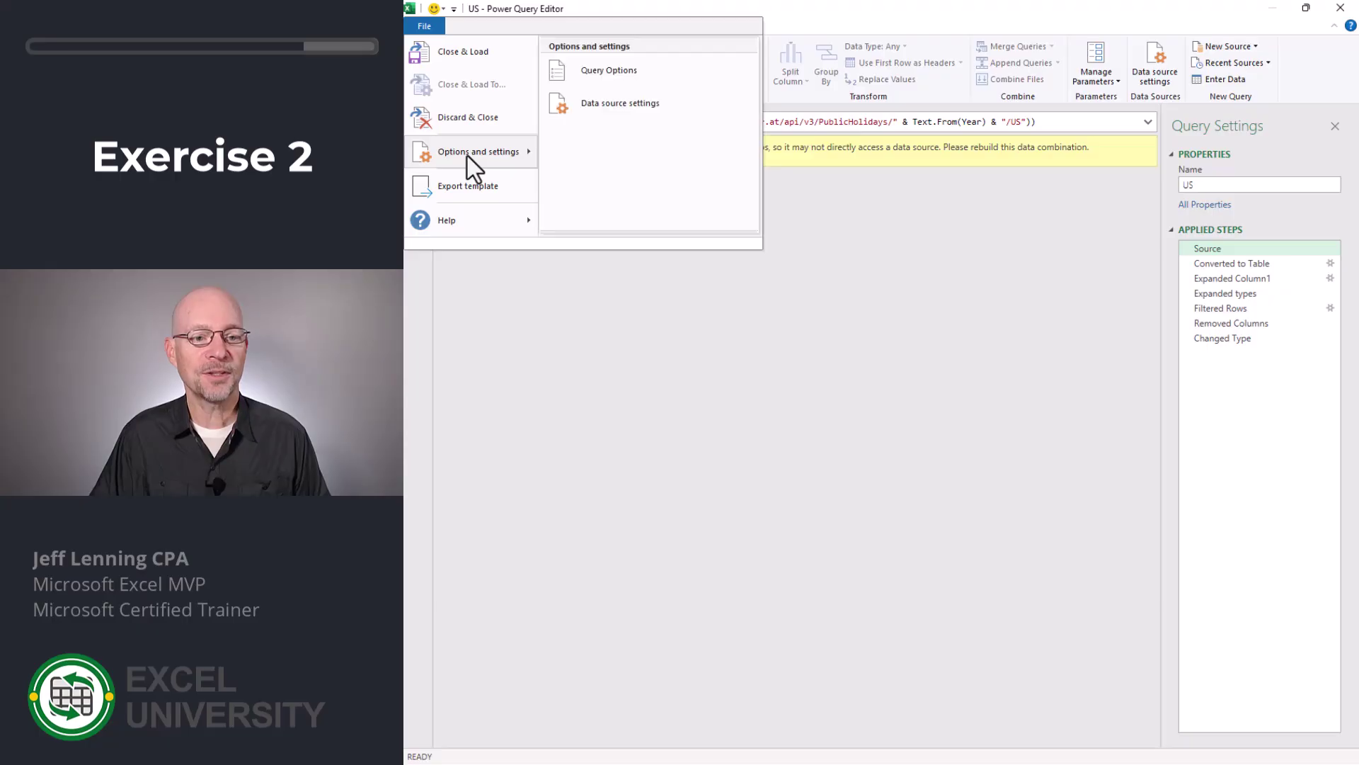
pyautogui.click(608, 70)
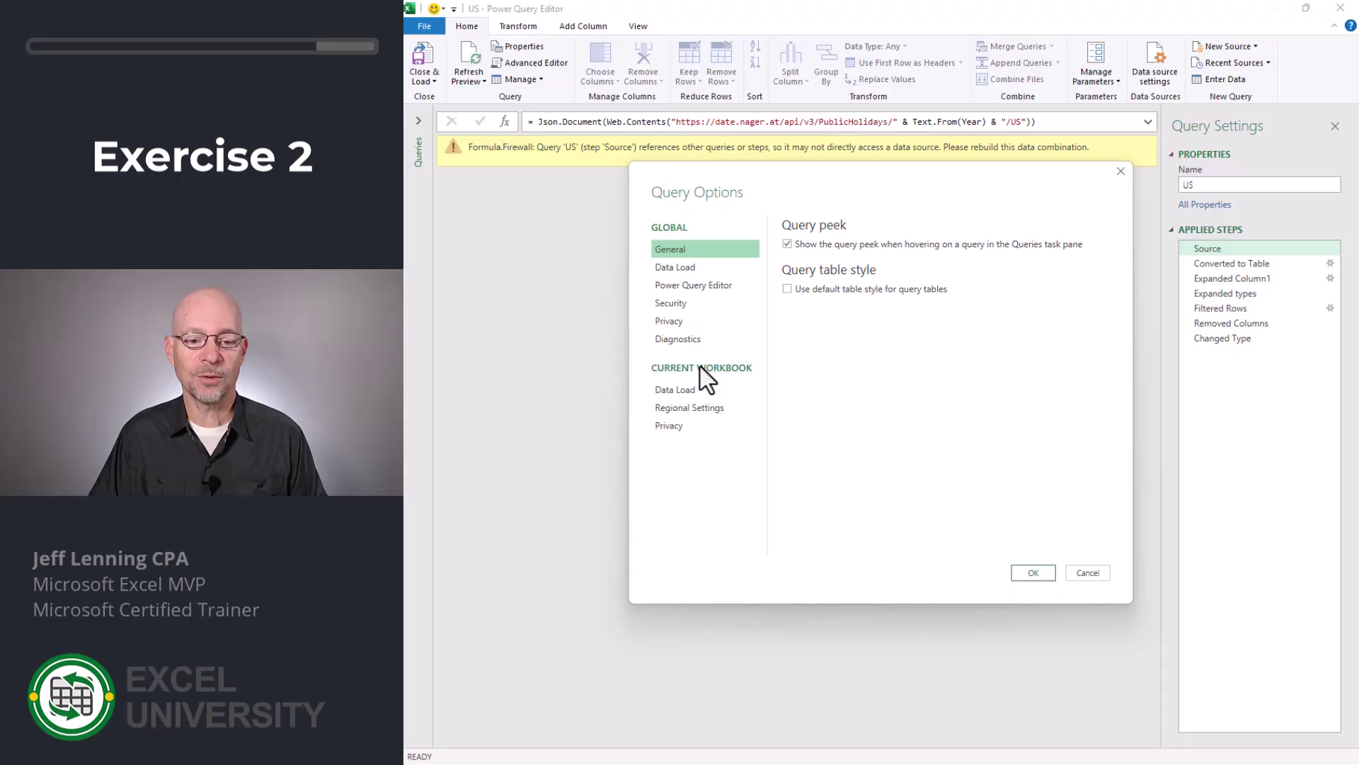
pyautogui.click(683, 427)
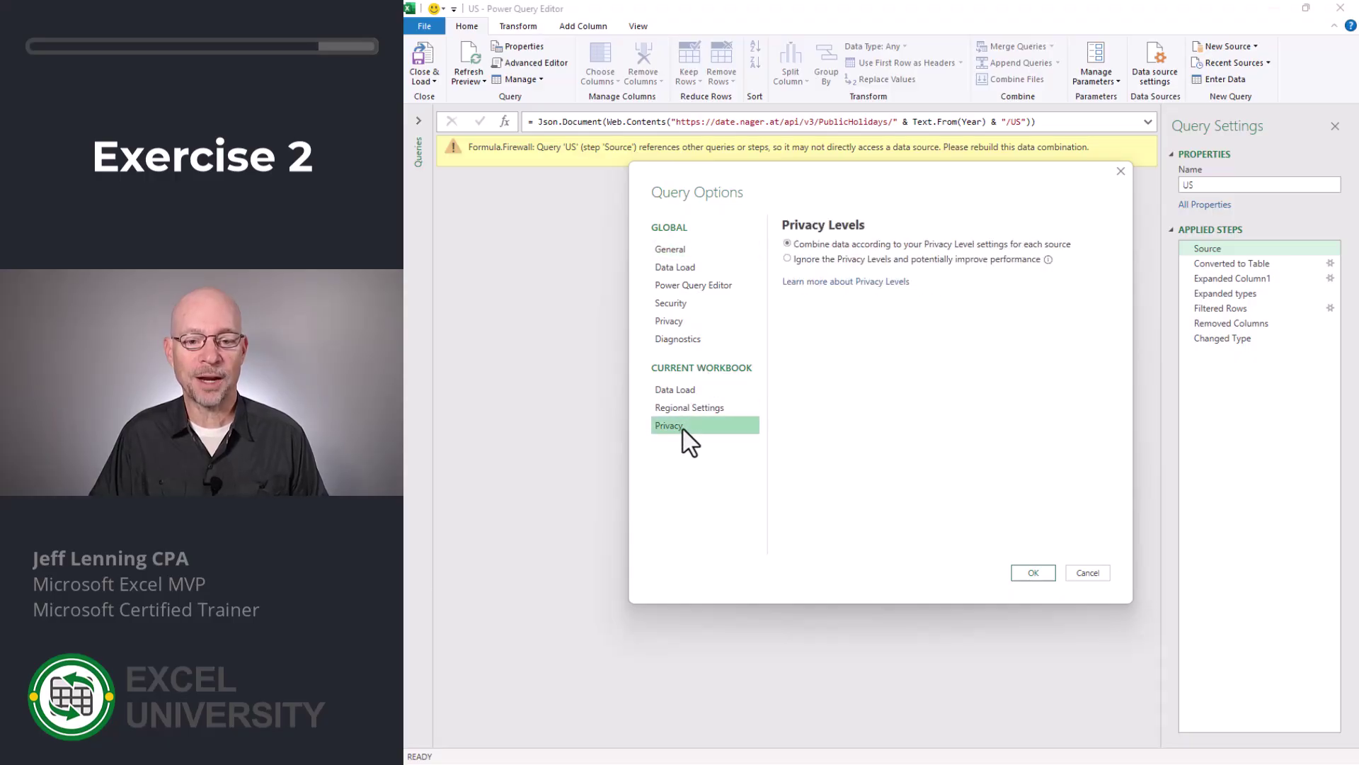
pyautogui.click(788, 259)
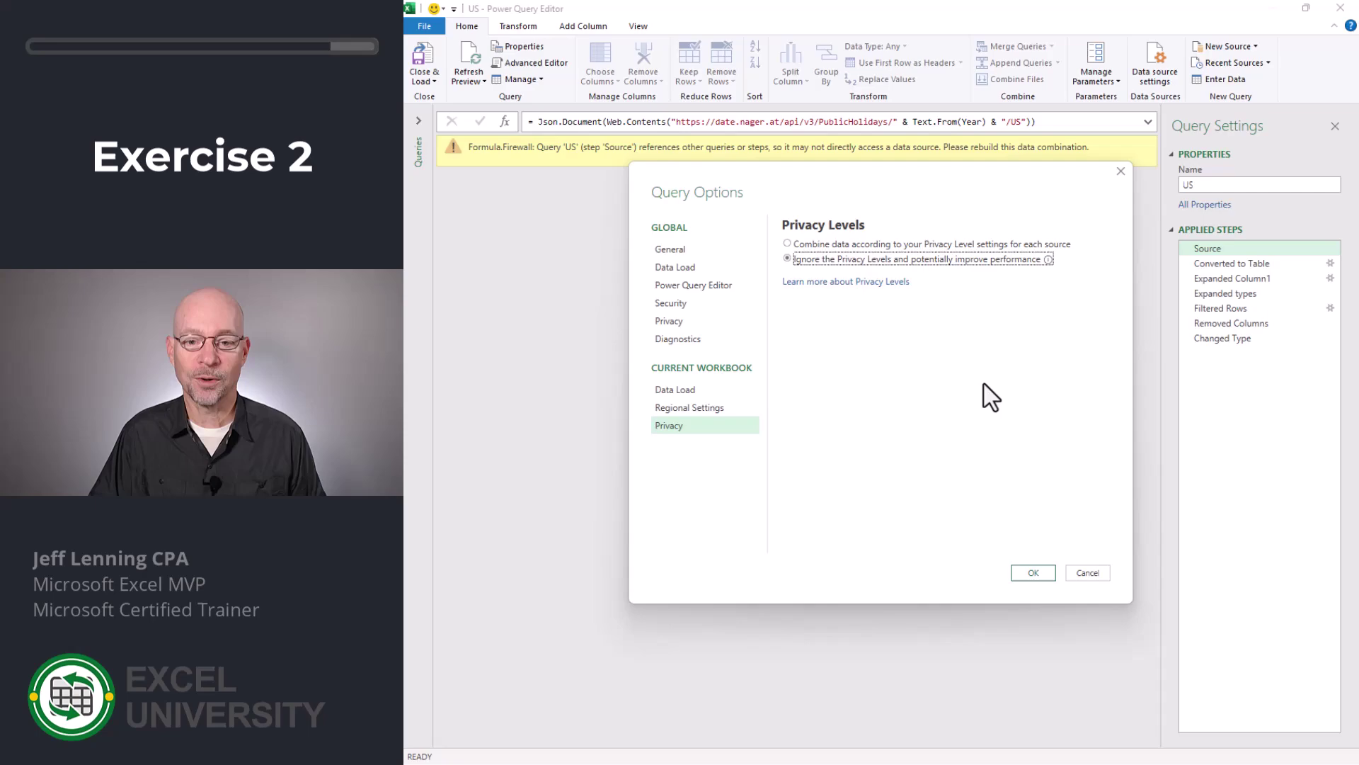
pyautogui.click(1032, 573)
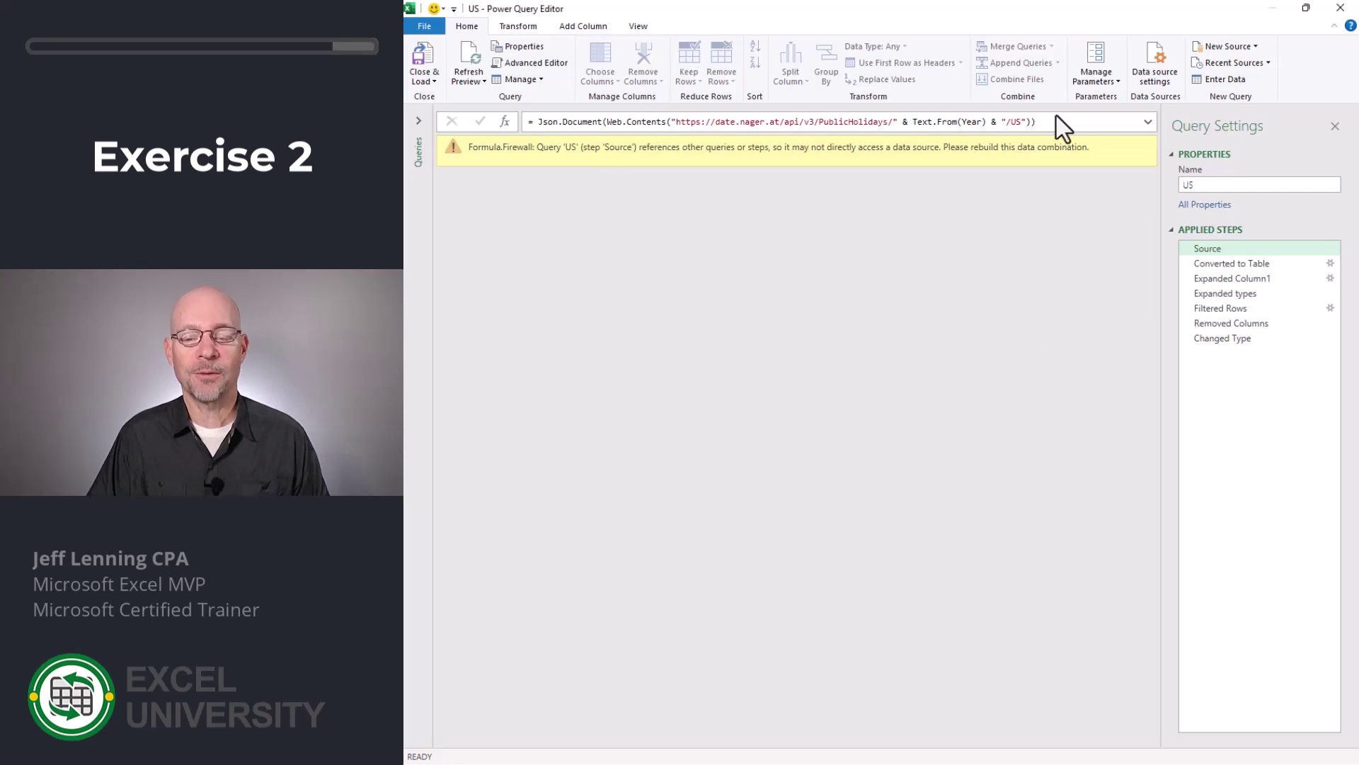
# Refresh the preview and load the 13 US holidays to the Exercise 2 sheet.
pyautogui.click(469, 67)
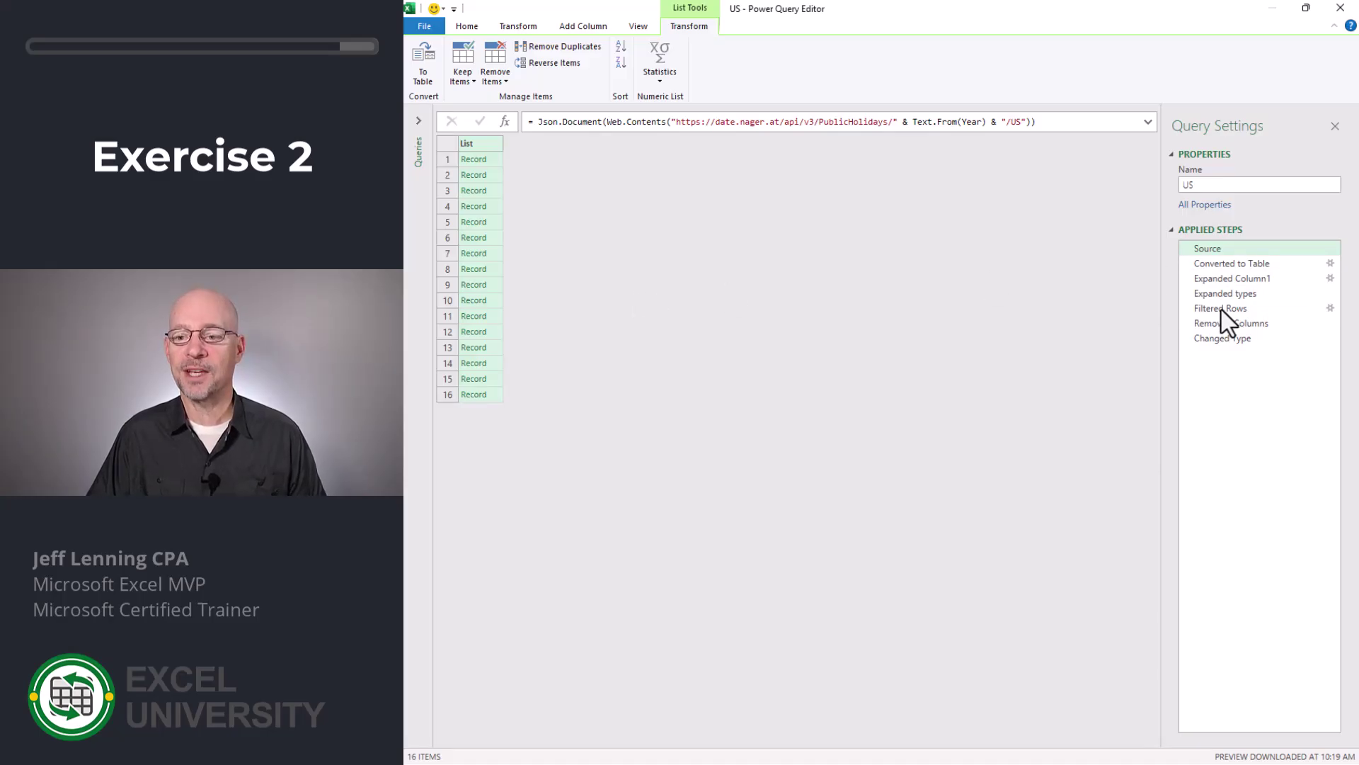
pyautogui.click(464, 27)
pyautogui.click(426, 57)
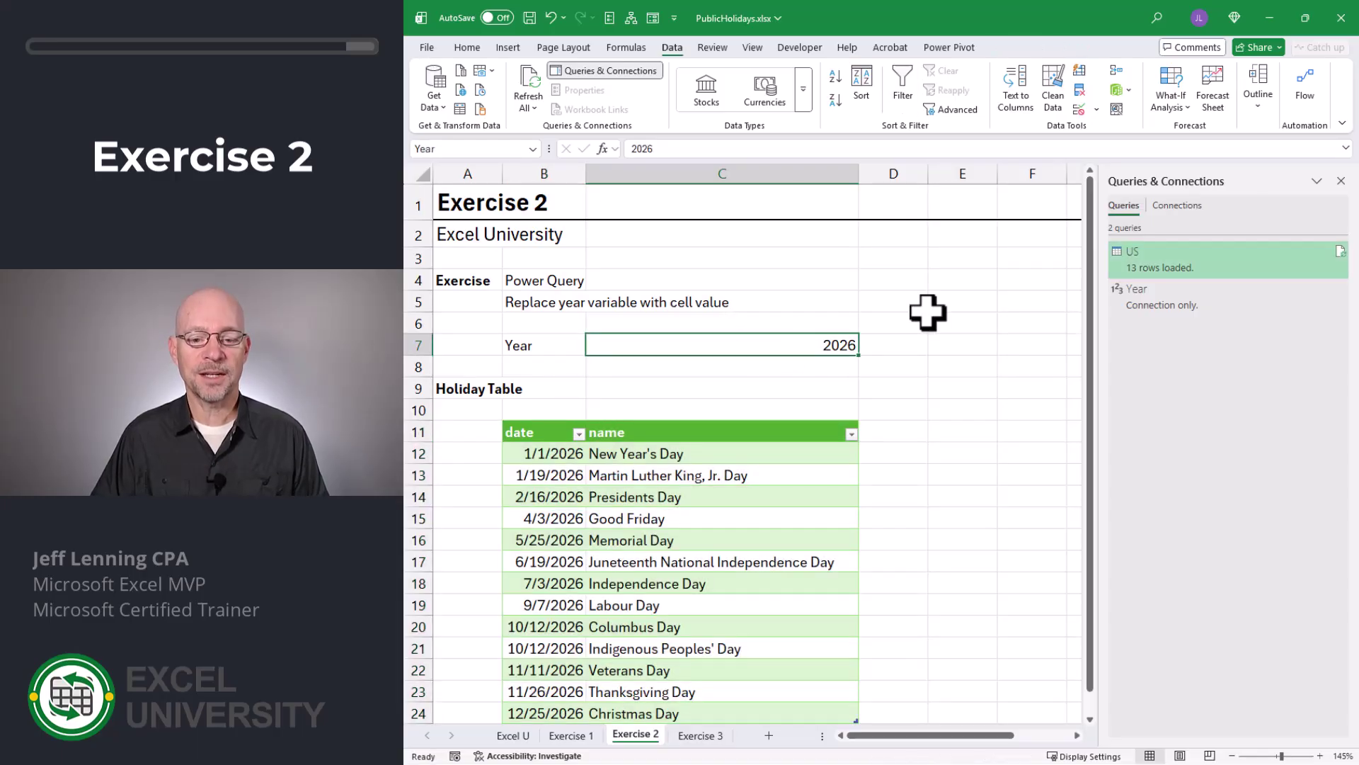
pyautogui.write('20')
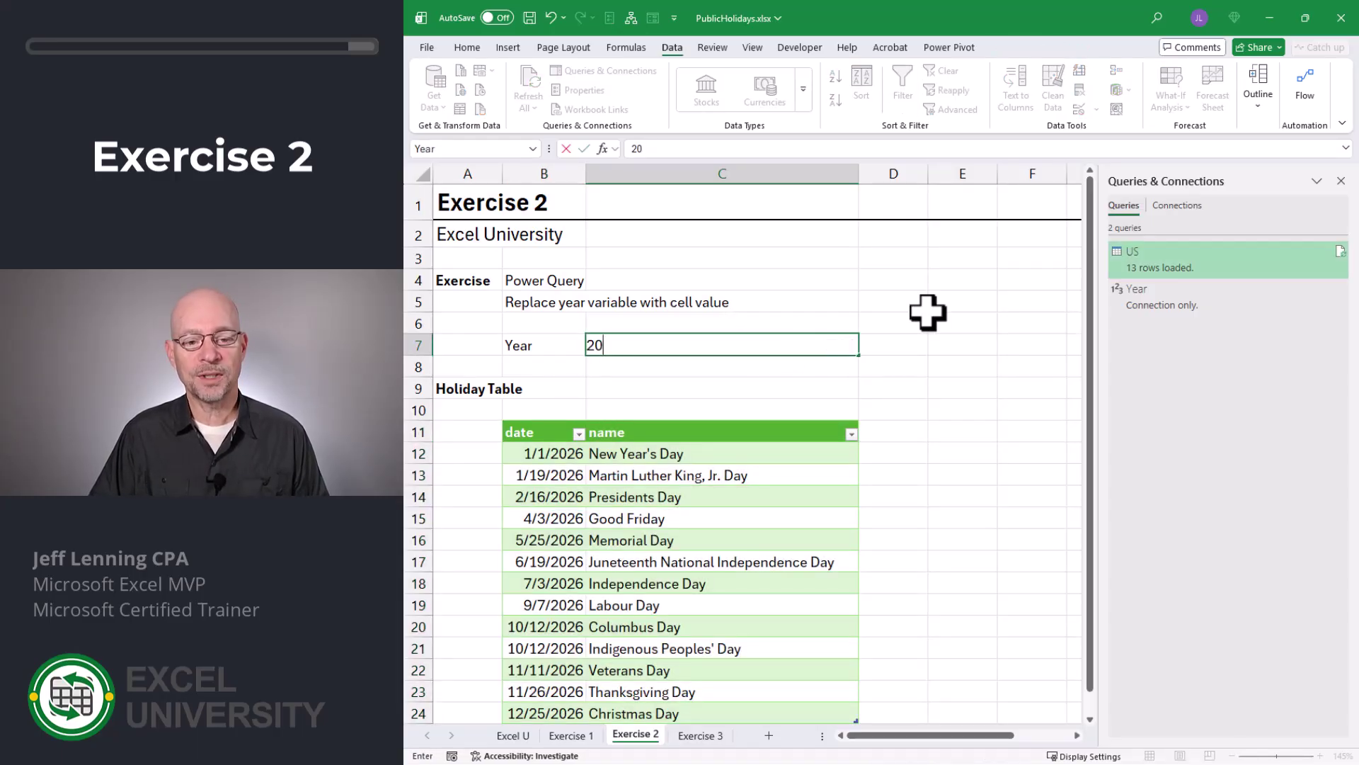
pyautogui.press('Return')
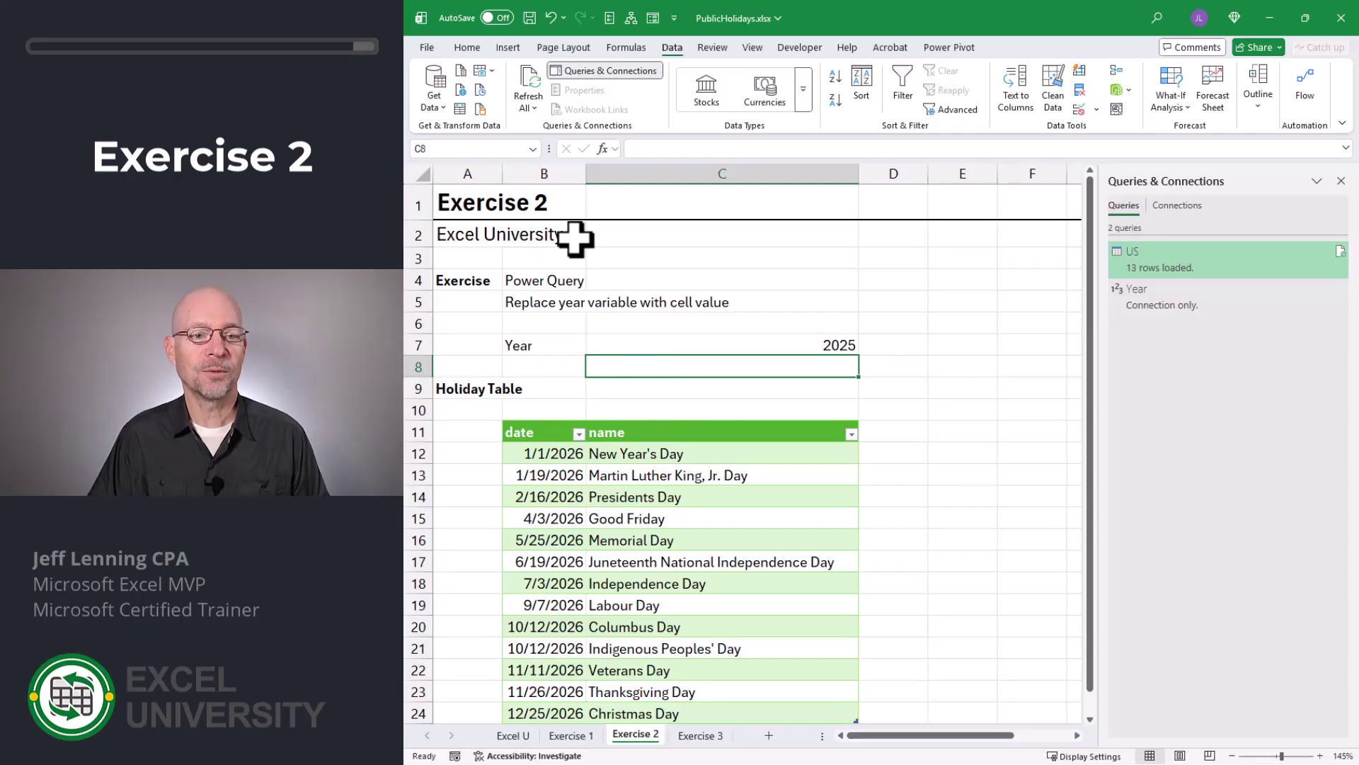
pyautogui.click(532, 82)
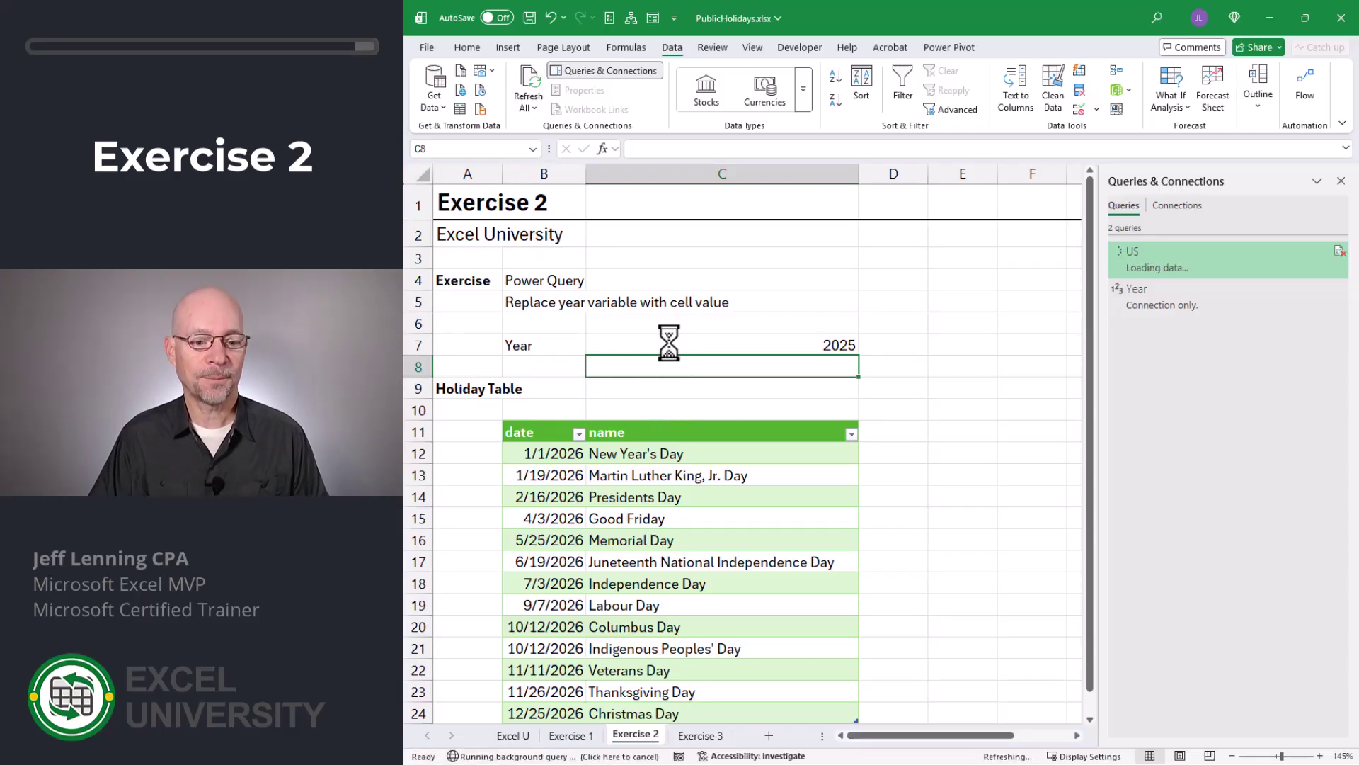
pyautogui.click(755, 344)
pyautogui.write('2027')
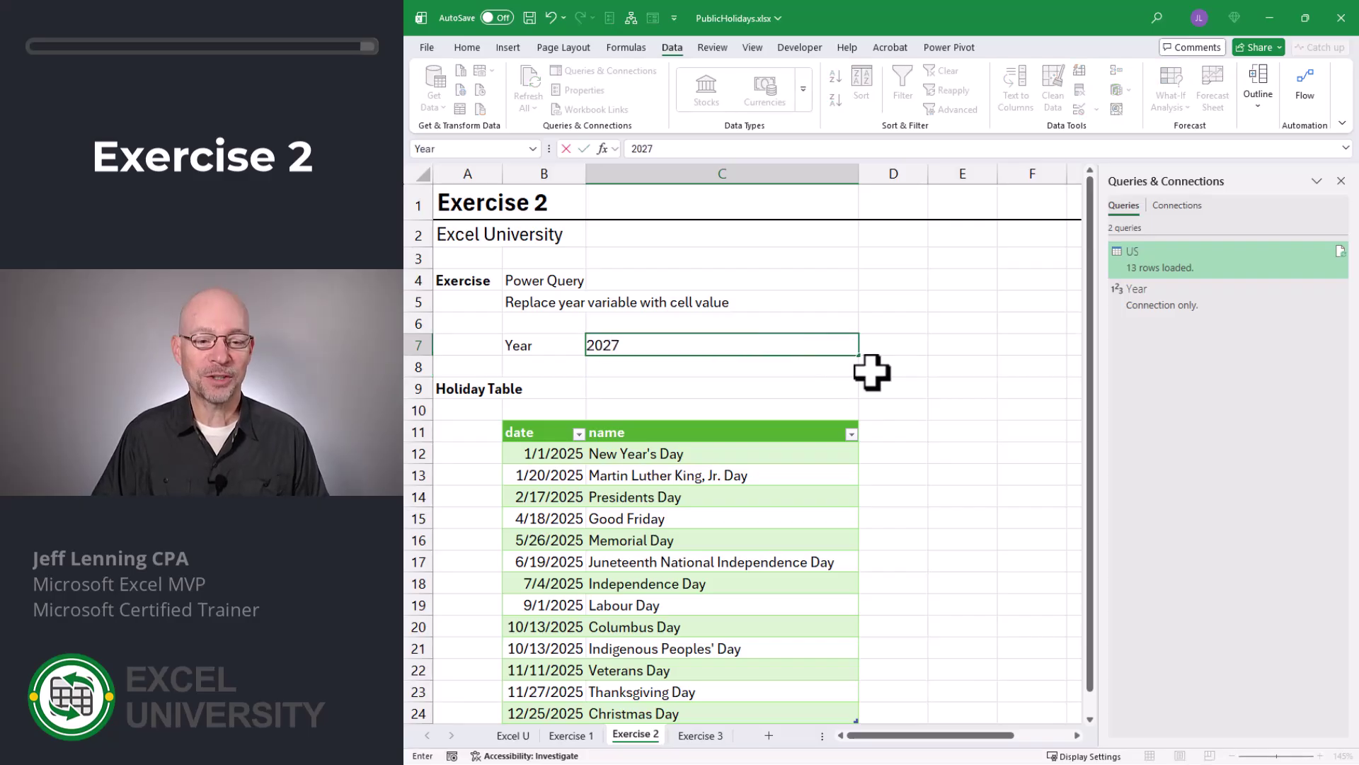
pyautogui.press('Return')
pyautogui.click(530, 84)
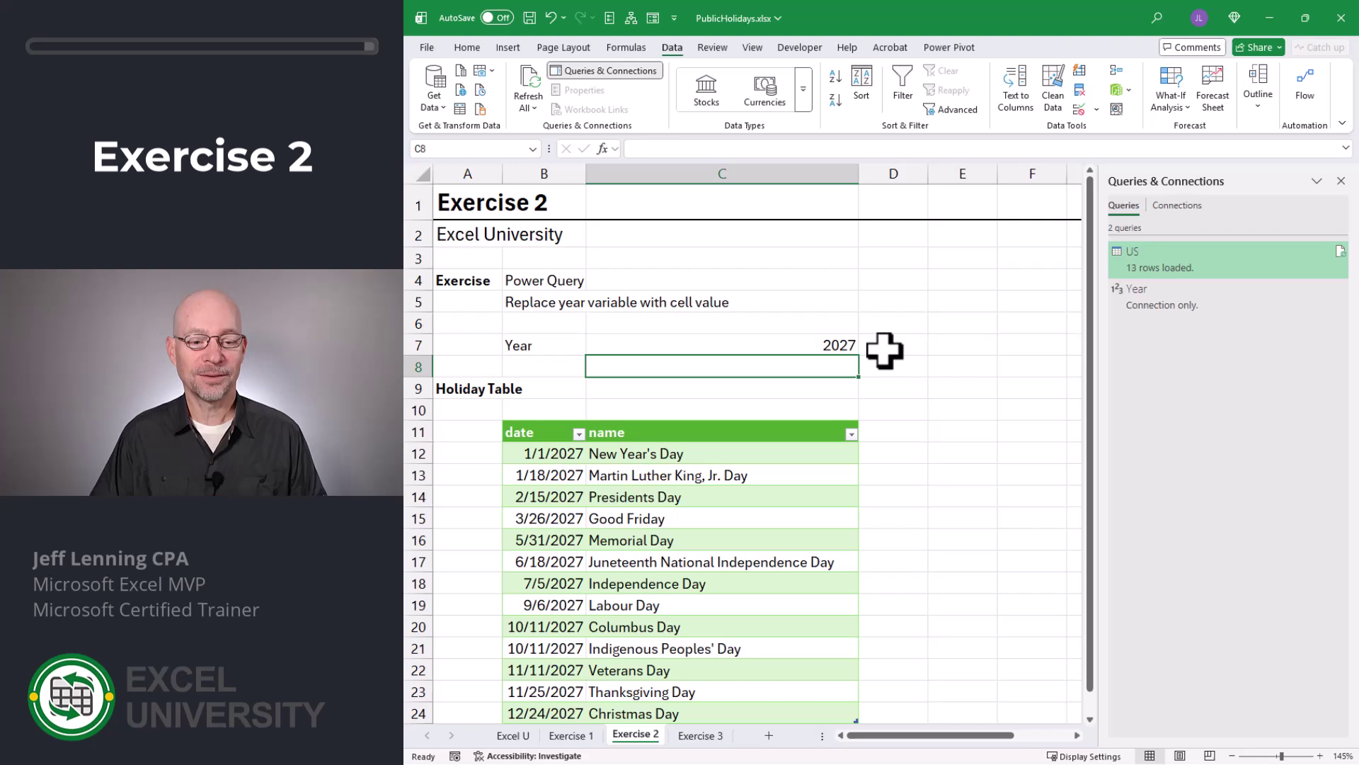
pyautogui.press('Up')
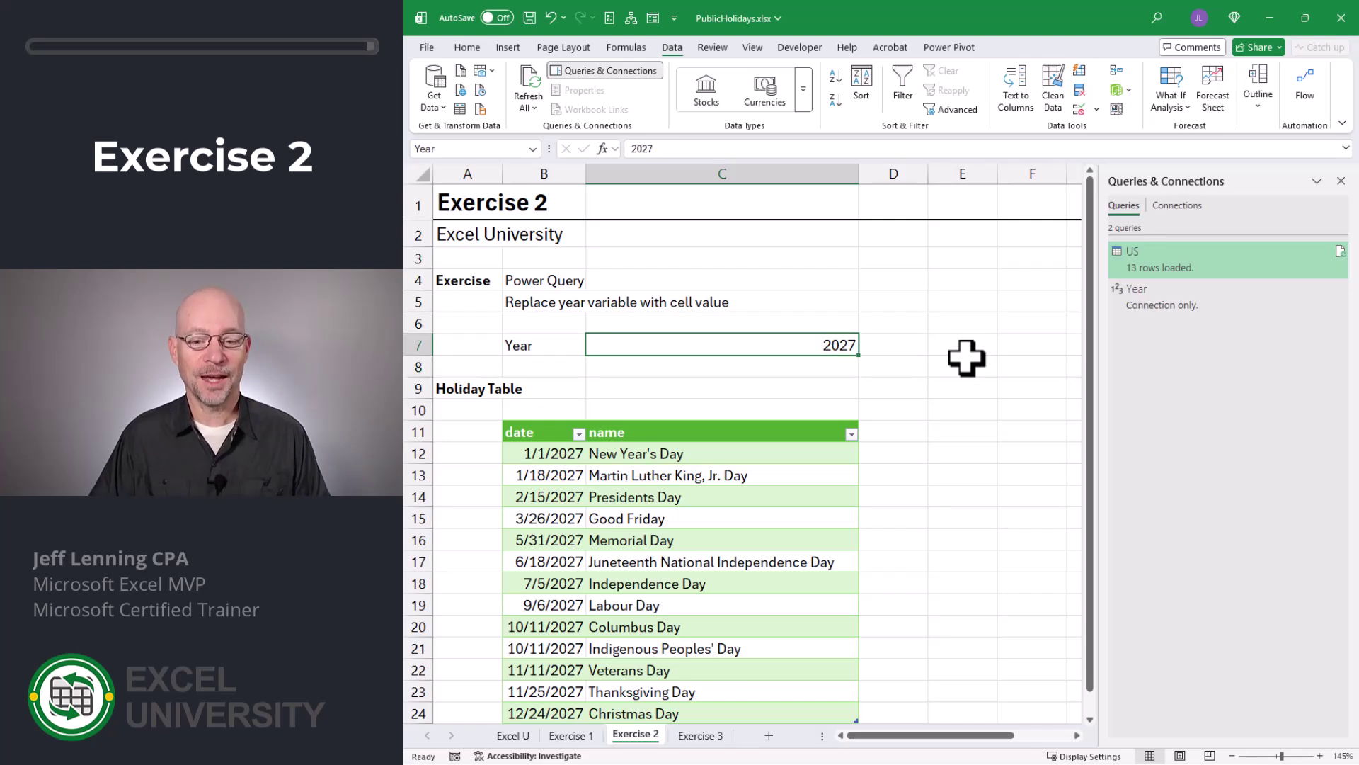
pyautogui.write('2026')
pyautogui.press('Return')
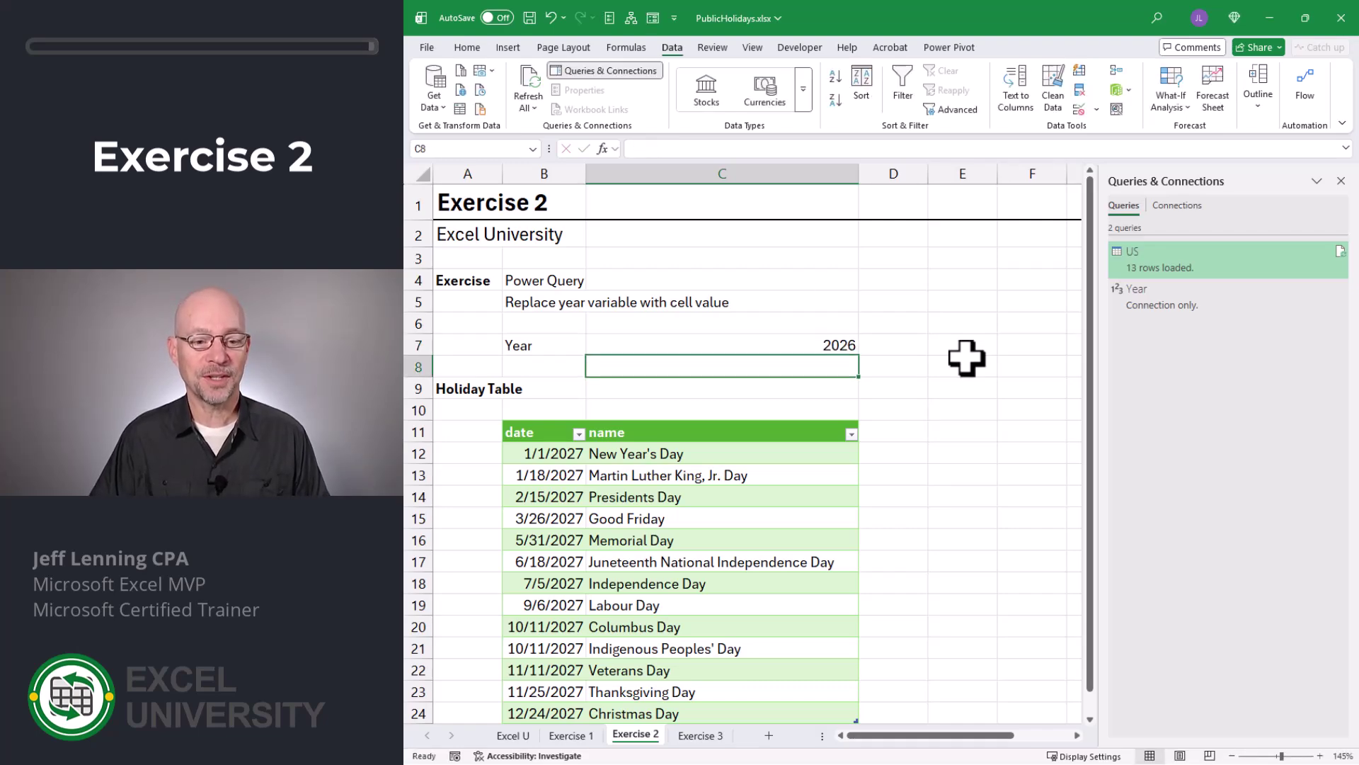
pyautogui.click(529, 96)
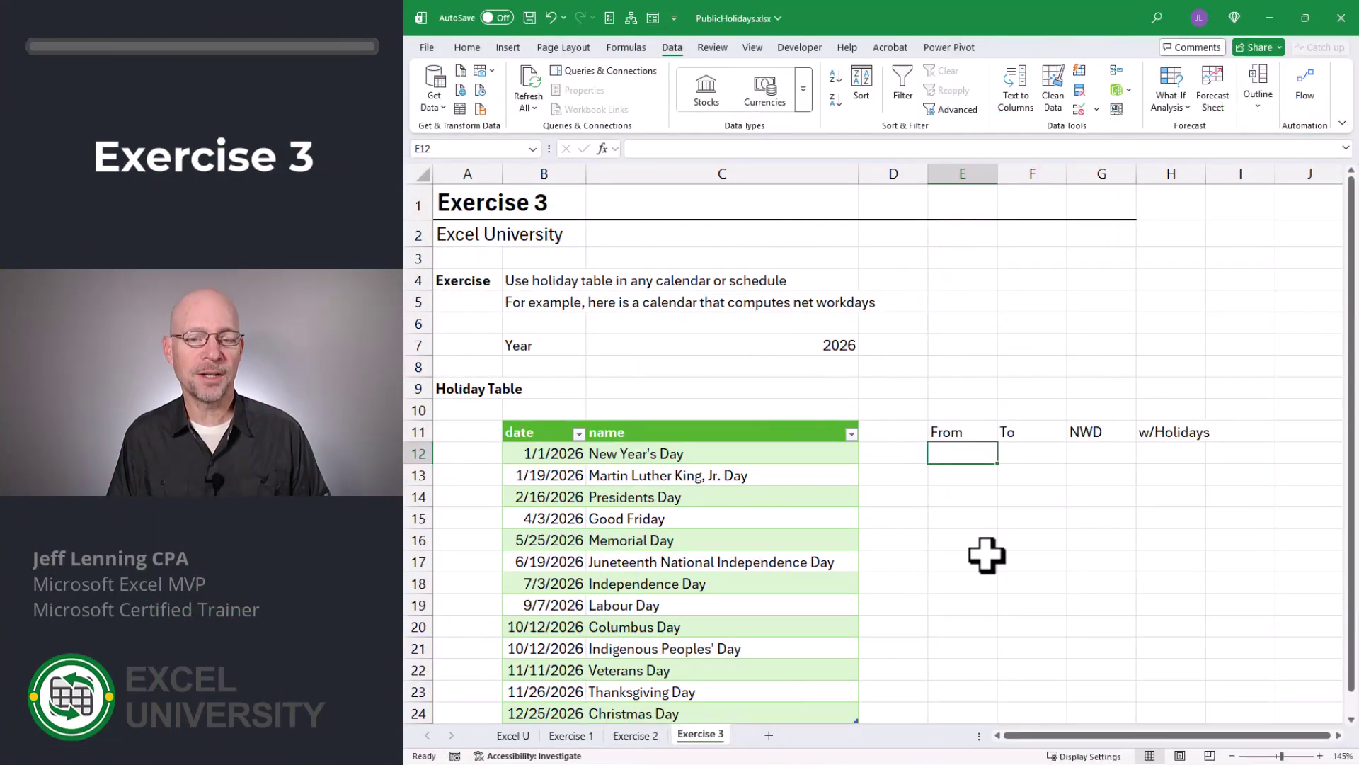
# Enter =DATE(C7,1,1) in E12 for January 1 of the Year.
pyautogui.write('=date')
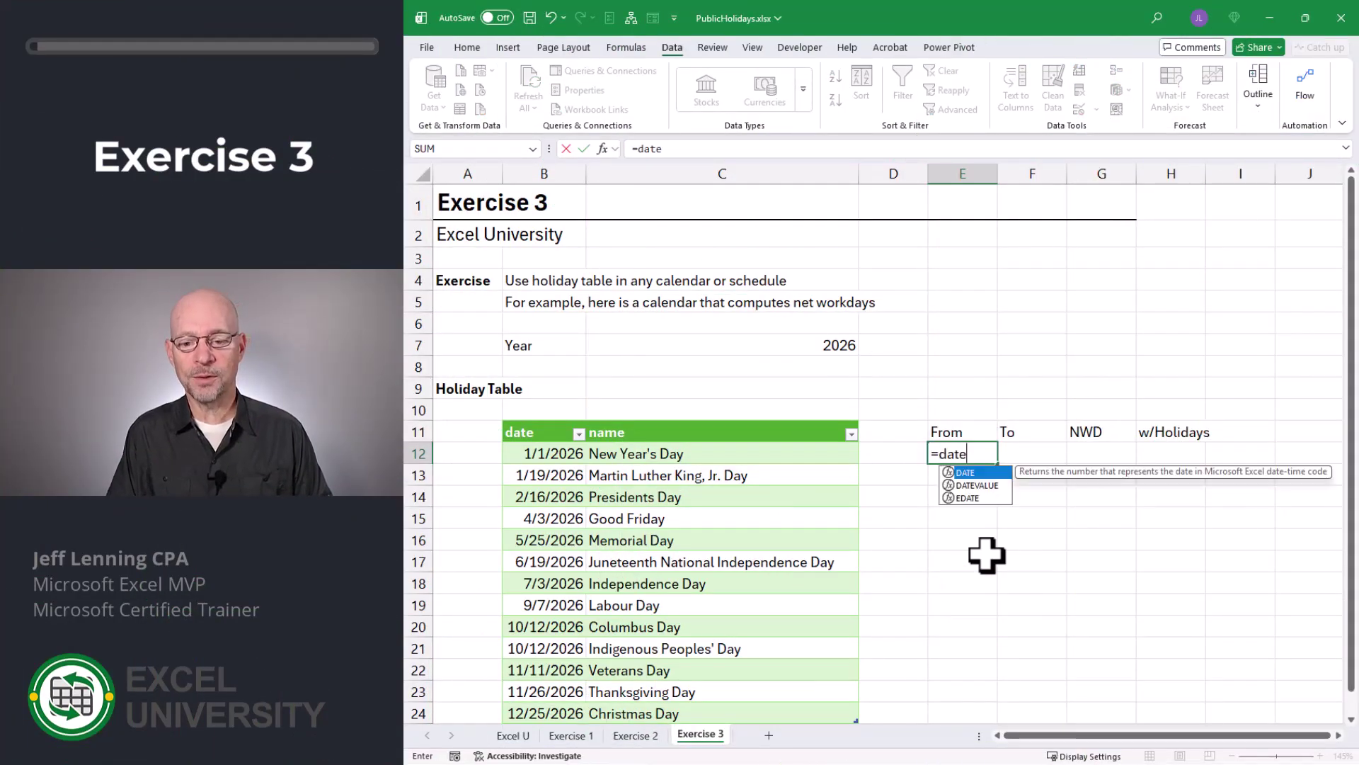
pyautogui.press('Tab')
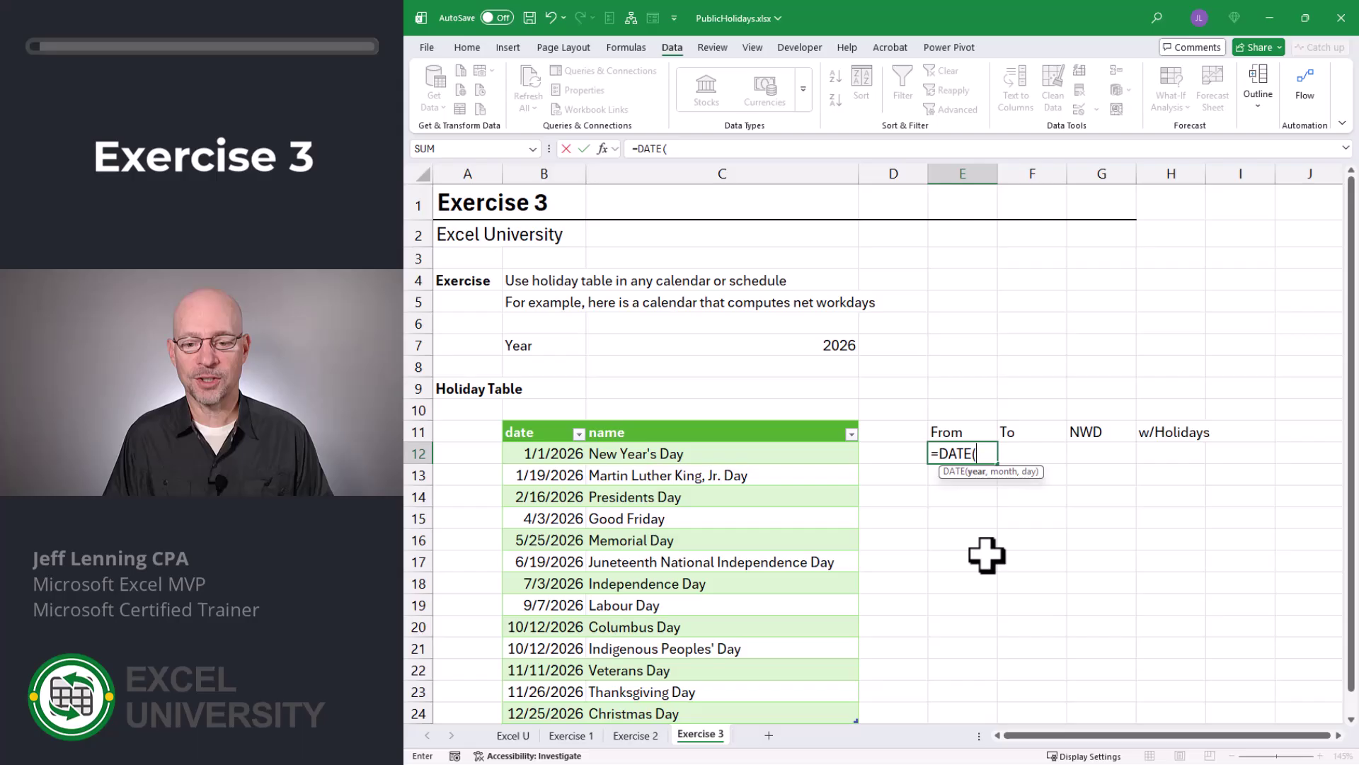
pyautogui.press('Up')
pyautogui.press('Up')
pyautogui.press('Up')
pyautogui.press('Up')
pyautogui.press('Up')
pyautogui.press('Left')
pyautogui.press('Left')
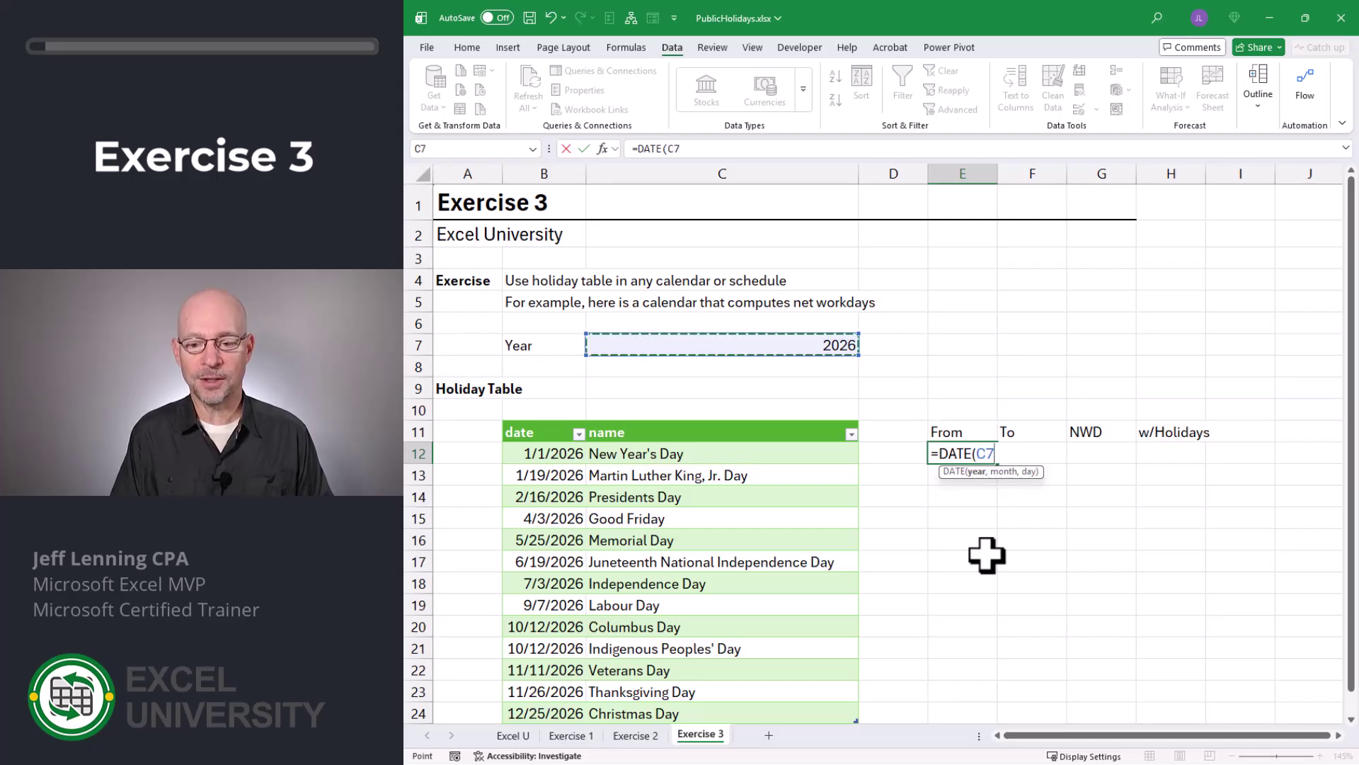
pyautogui.write(',')
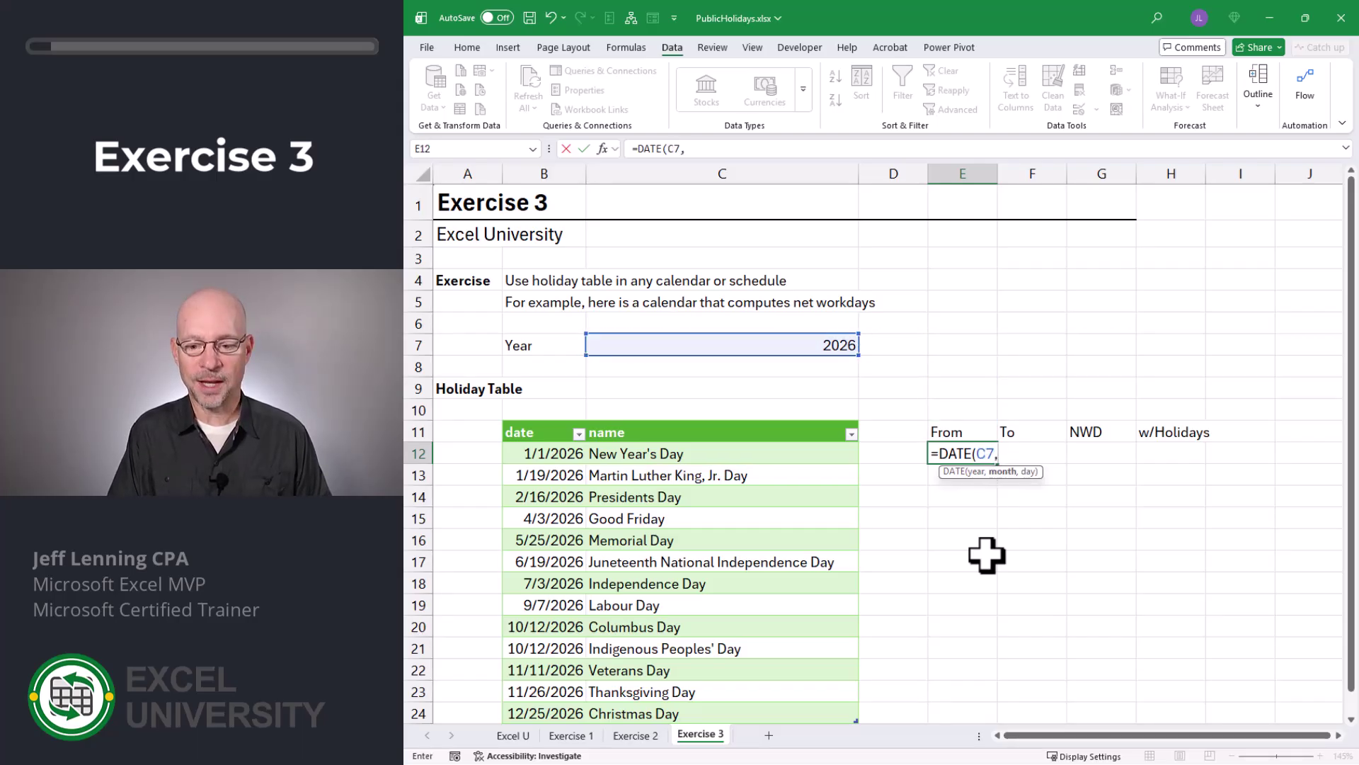
pyautogui.write('1,1)')
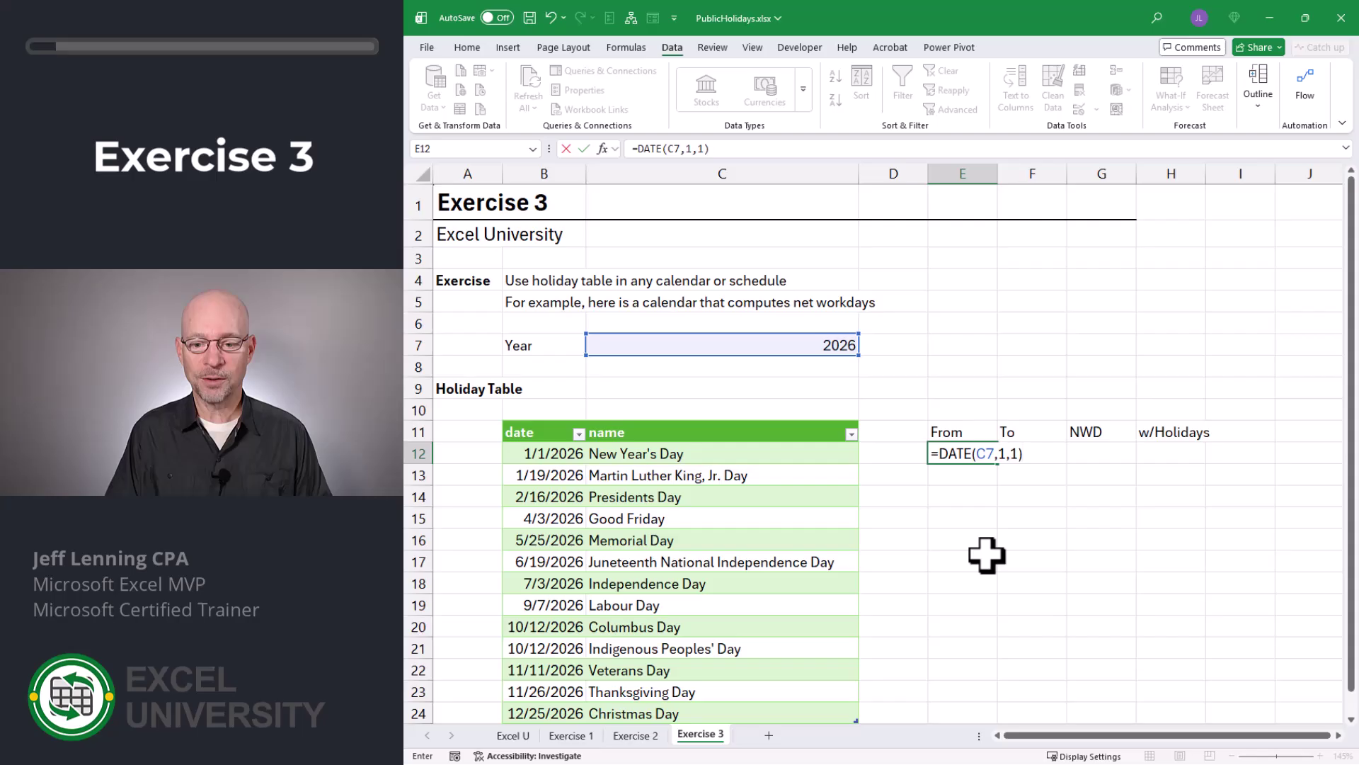
pyautogui.press('Return')
# Enter =EOMONTH(E12,0) in F12 for January's end date.
pyautogui.press('Up')
pyautogui.press('Right')
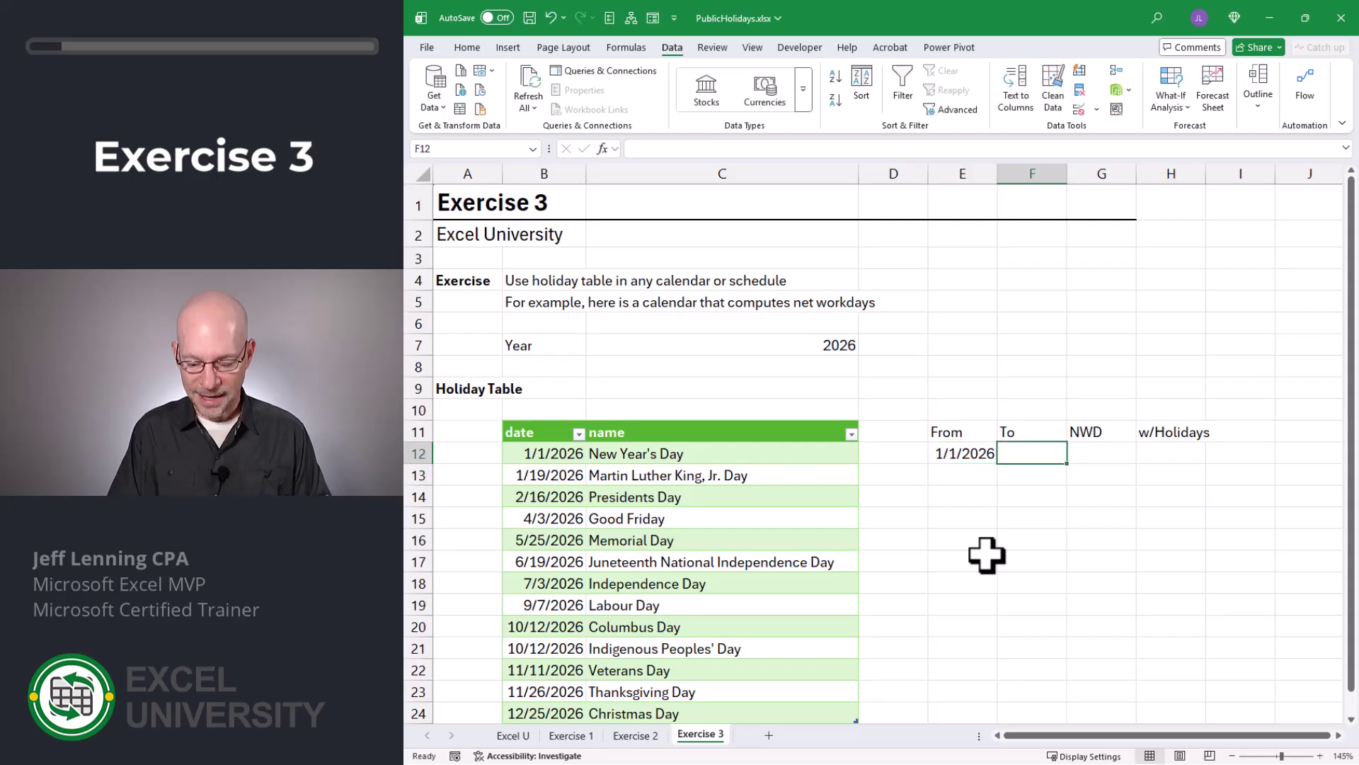
pyautogui.write('=eom')
pyautogui.press('Tab')
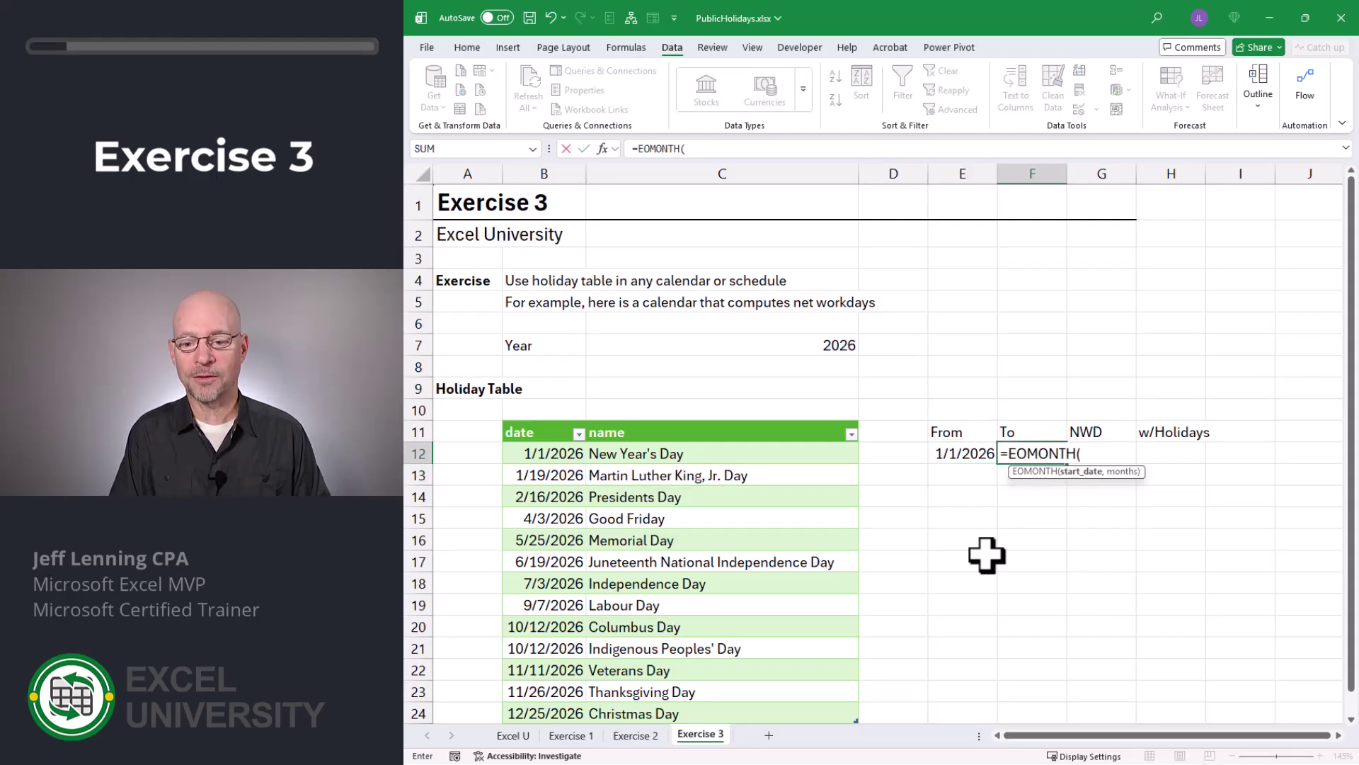
pyautogui.press('Left')
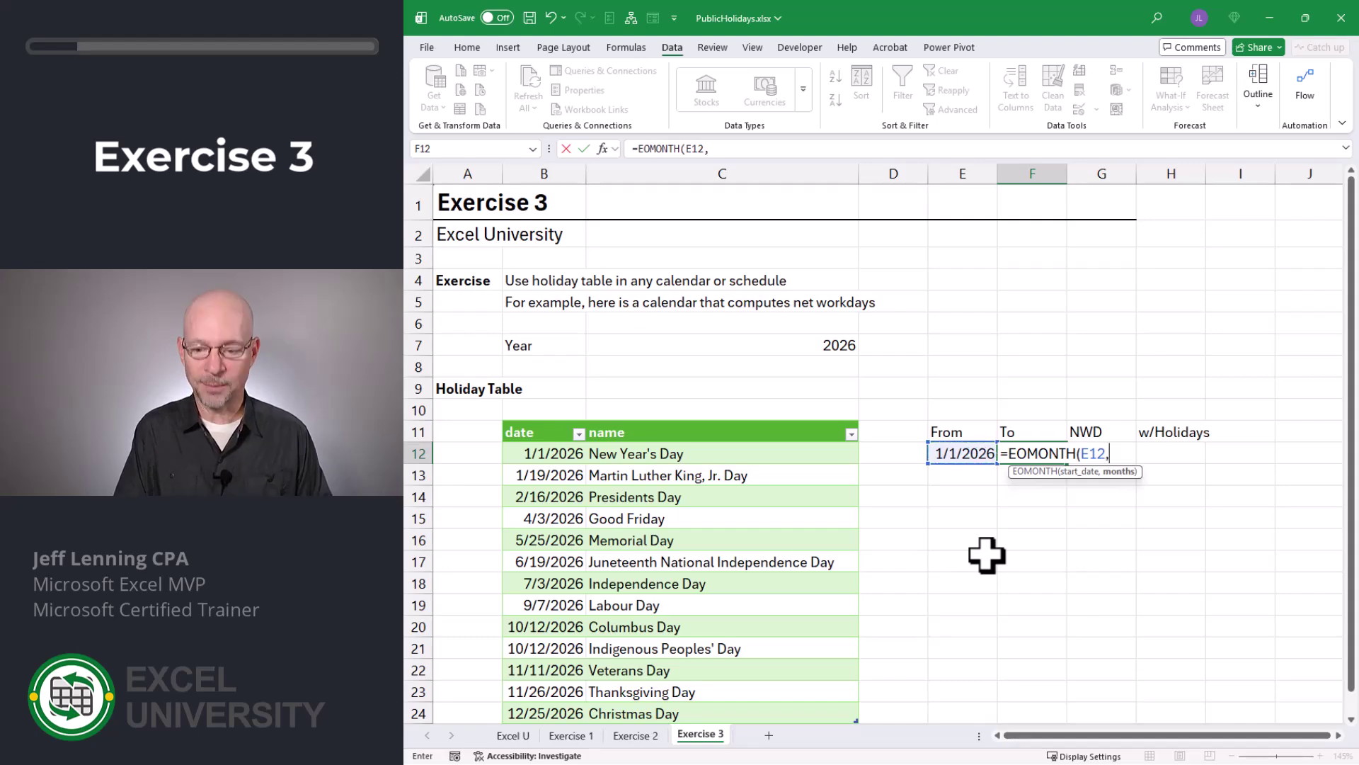
pyautogui.write(',0)')
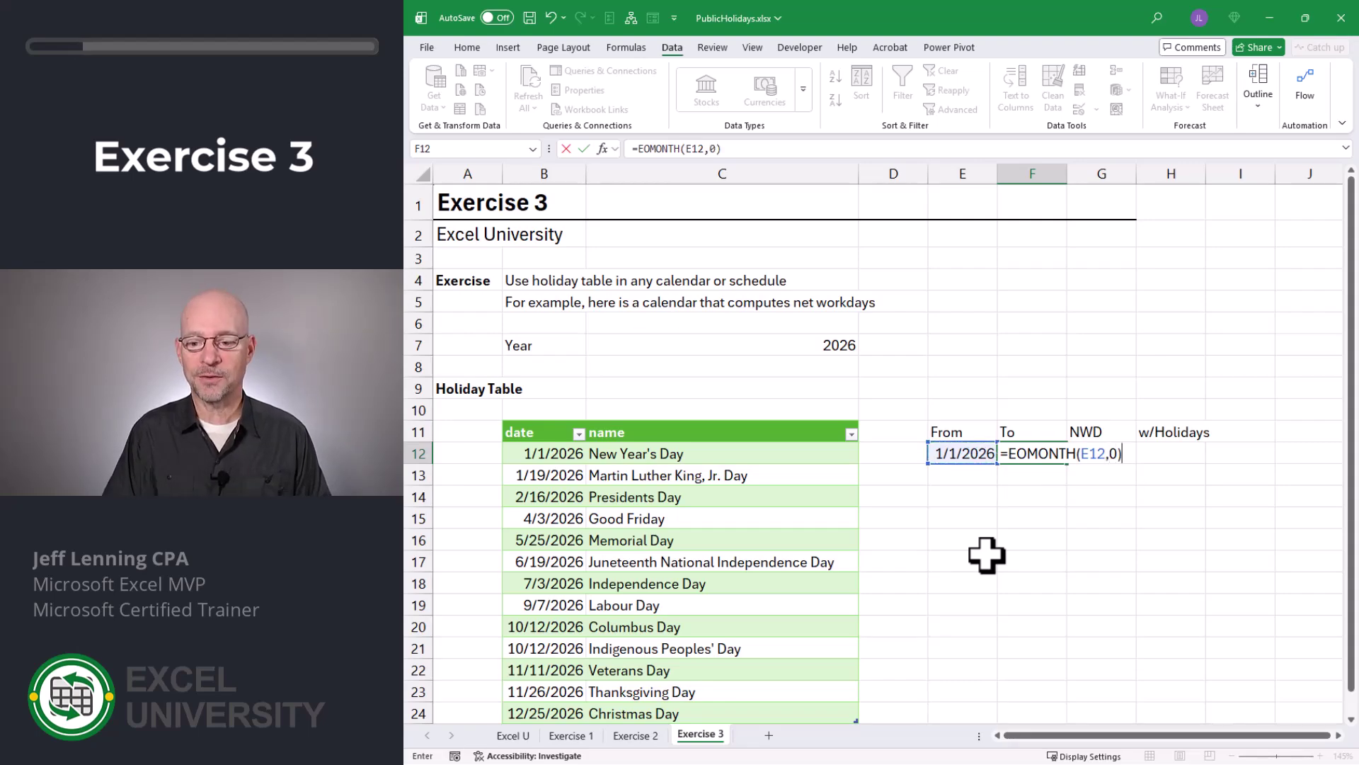
pyautogui.press('Return')
pyautogui.press('Up')
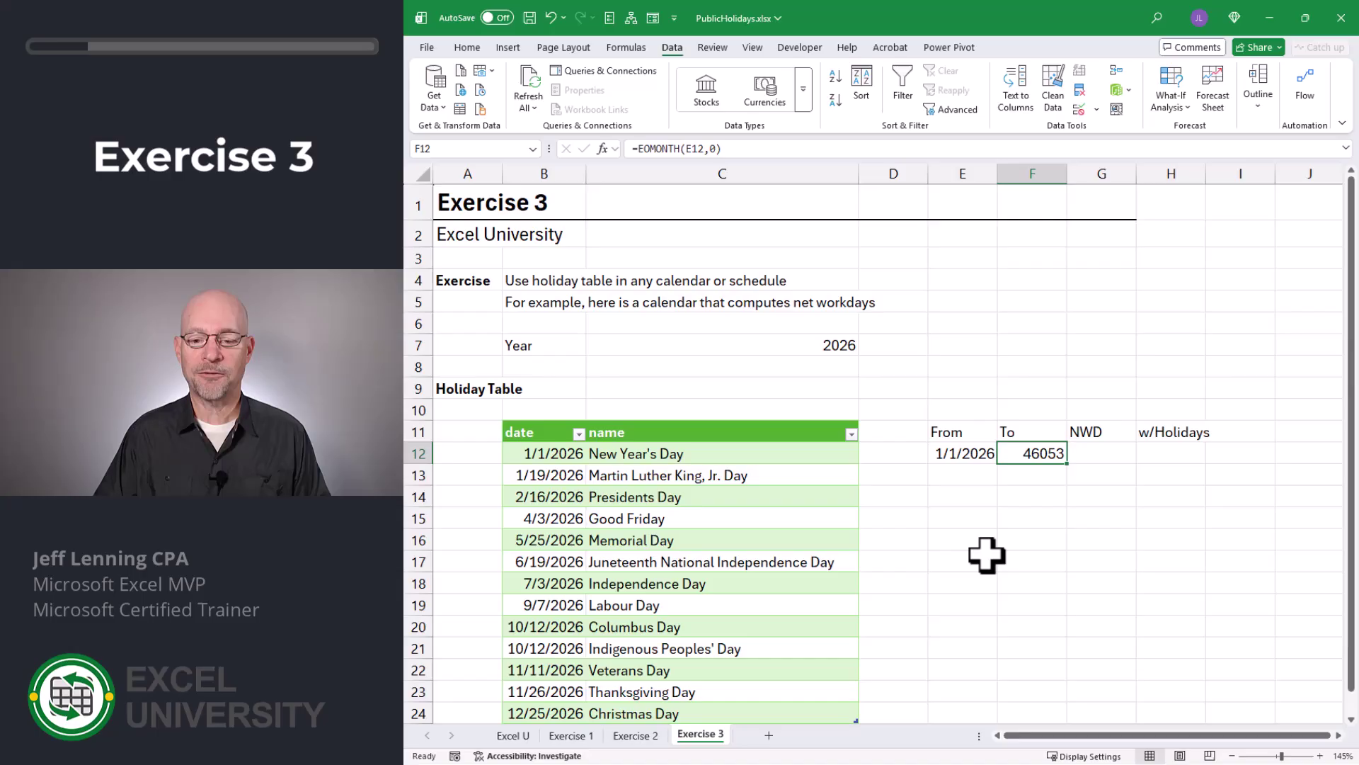
# Copy E12's date format onto F12 so it shows 1/31/2026.
pyautogui.click(969, 452)
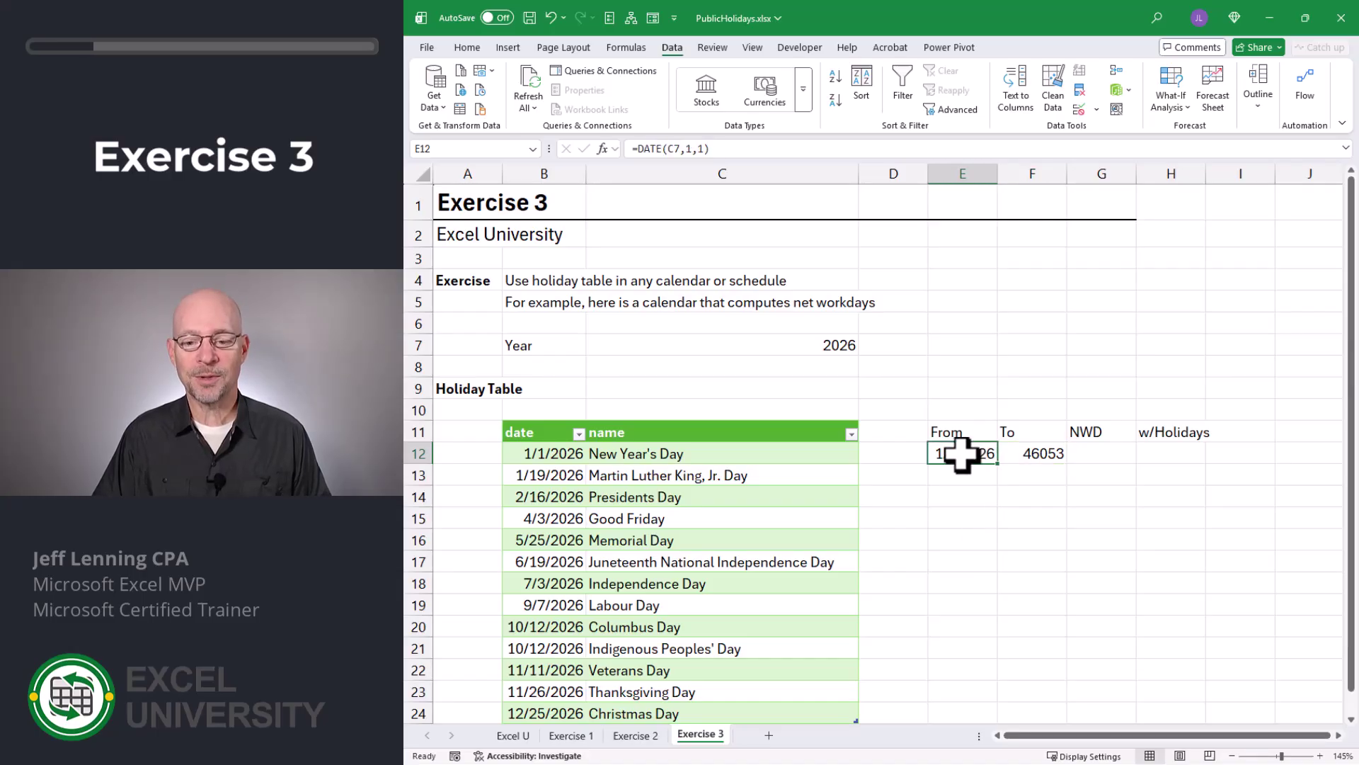
pyautogui.click(467, 48)
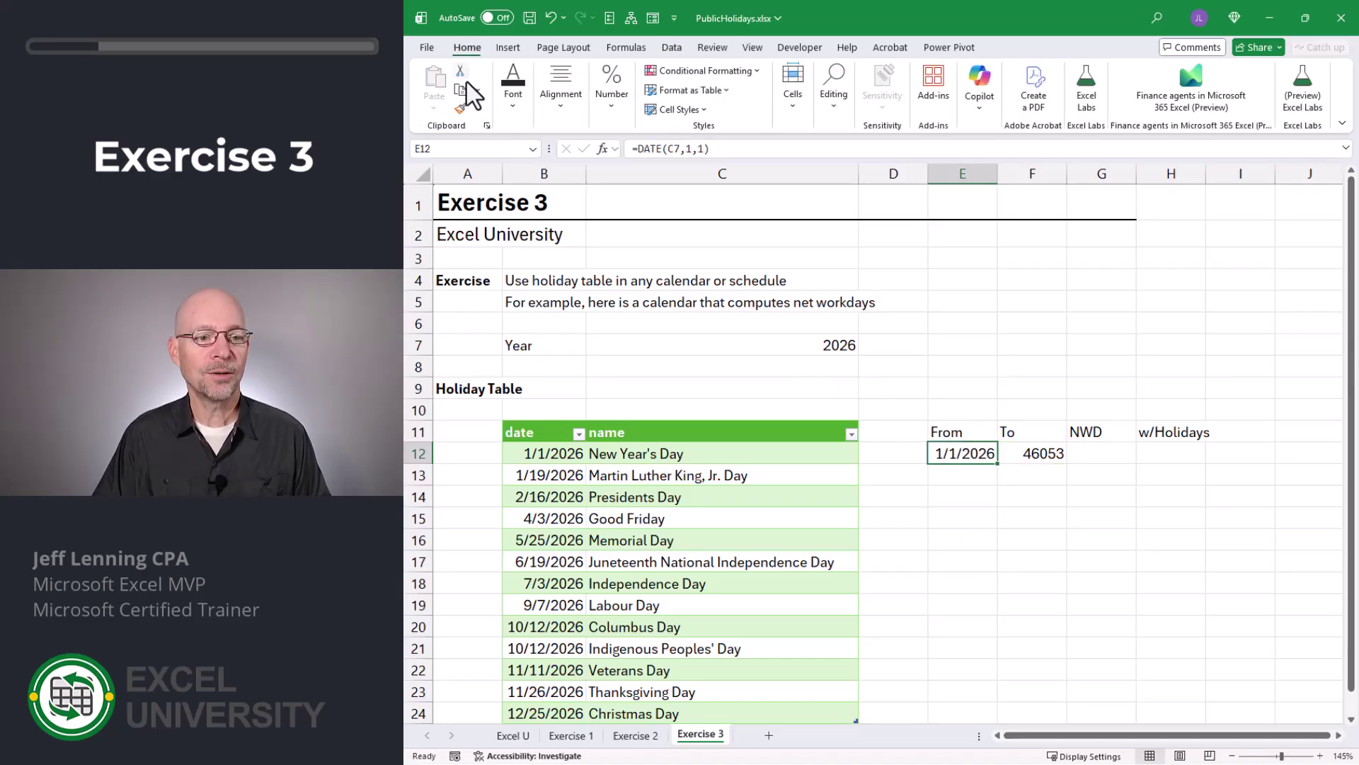
pyautogui.click(461, 109)
pyautogui.click(1030, 453)
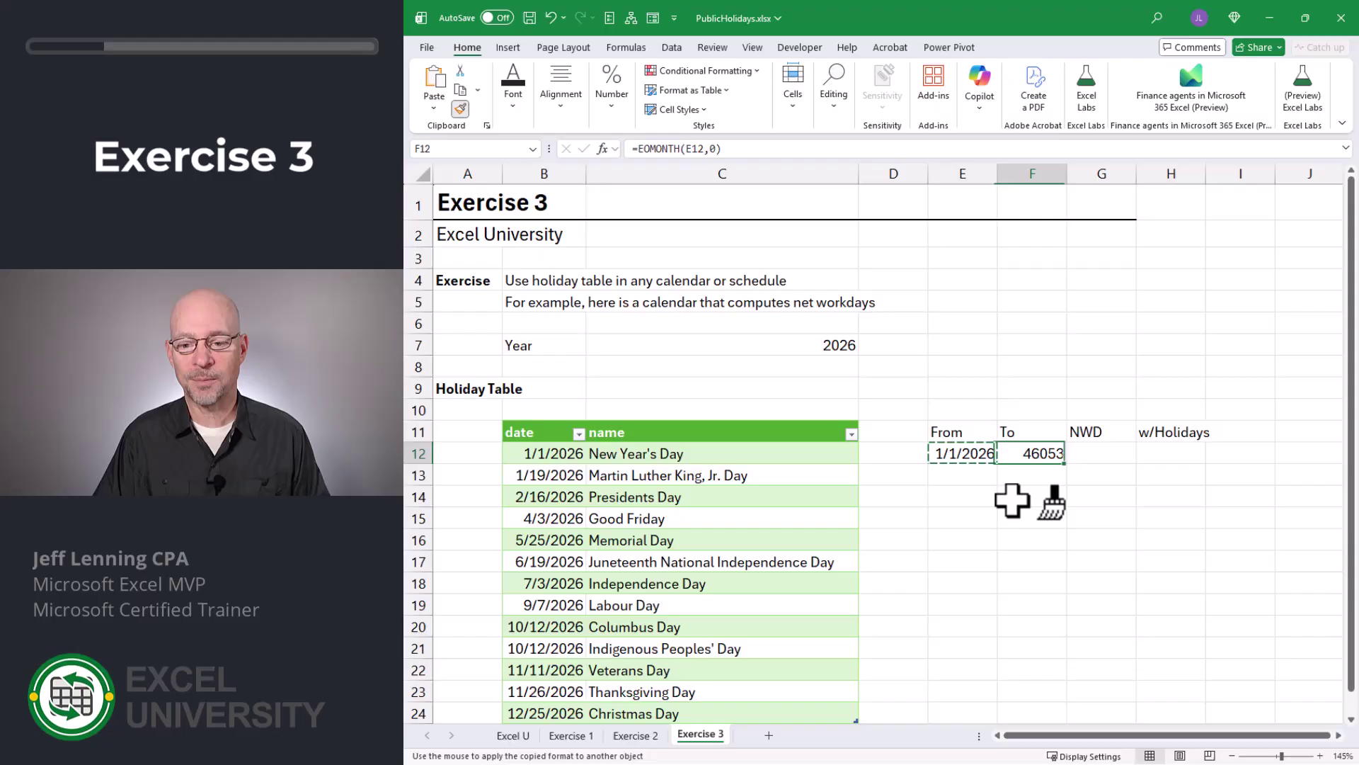
# Enter =F12+1 in E13 and fill From/To dates down to December in row 23.
pyautogui.click(973, 473)
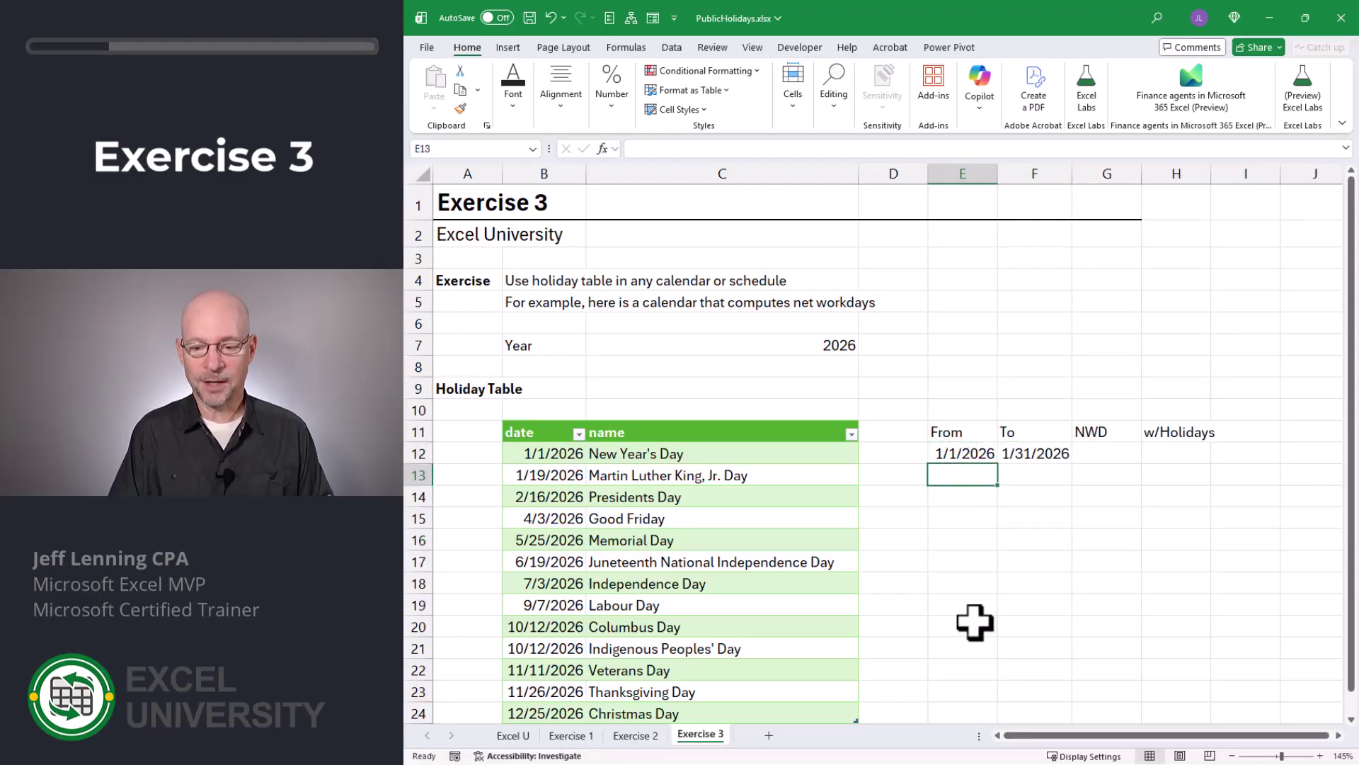
pyautogui.write('=')
pyautogui.press('Up')
pyautogui.press('Right')
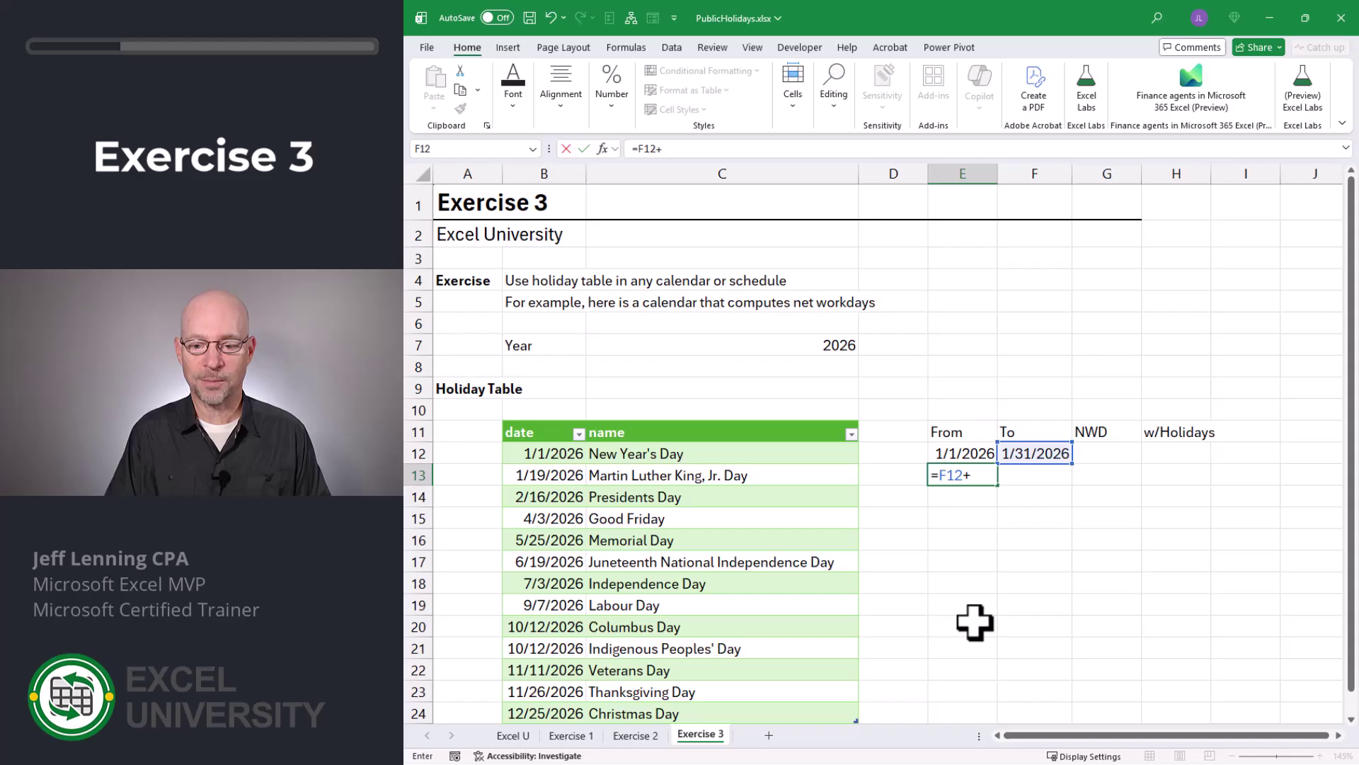
pyautogui.write('+1')
pyautogui.click(1066, 456)
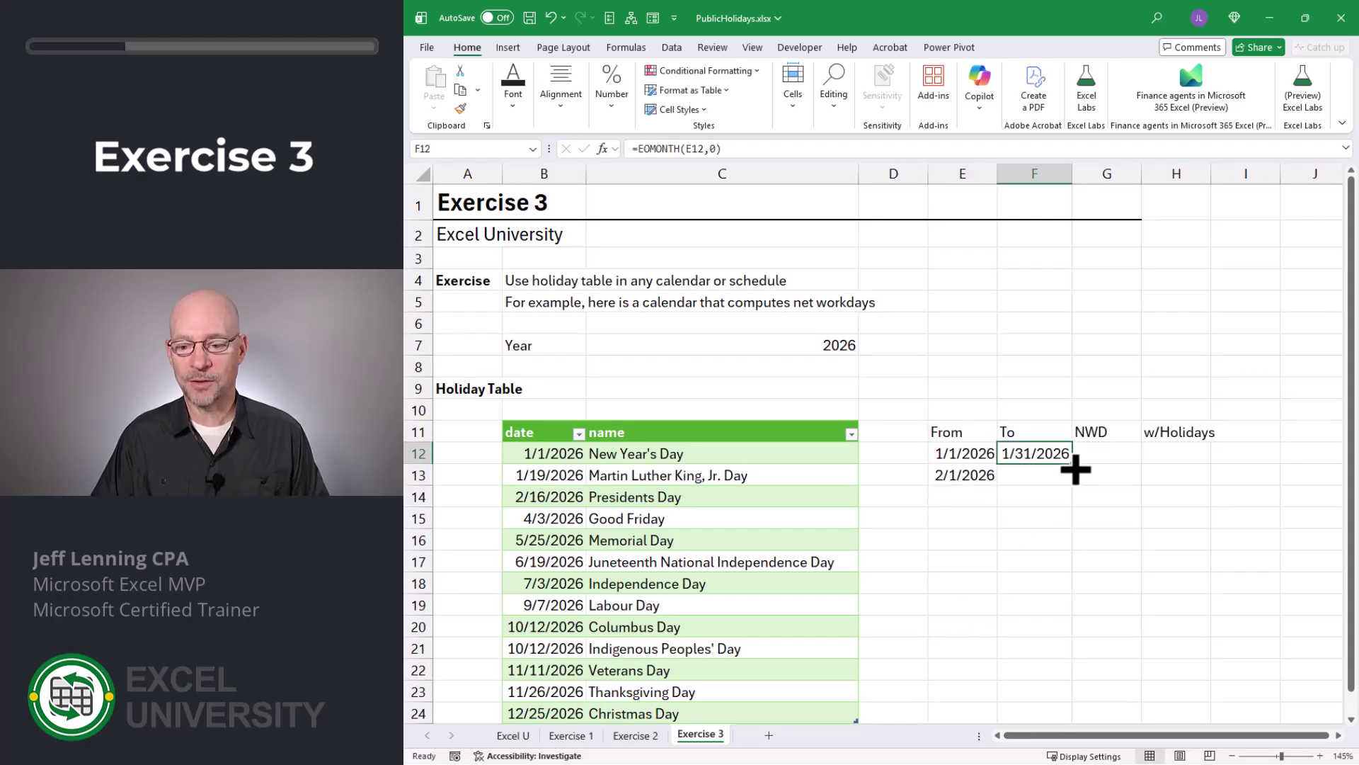
pyautogui.moveTo(1076, 469); pyautogui.dragTo(1042, 507)
pyautogui.moveTo(963, 474); pyautogui.dragTo(1074, 691)
# Autofit columns E and F so the dates display fully.
pyautogui.moveTo(962, 174); pyautogui.dragTo(1034, 173)
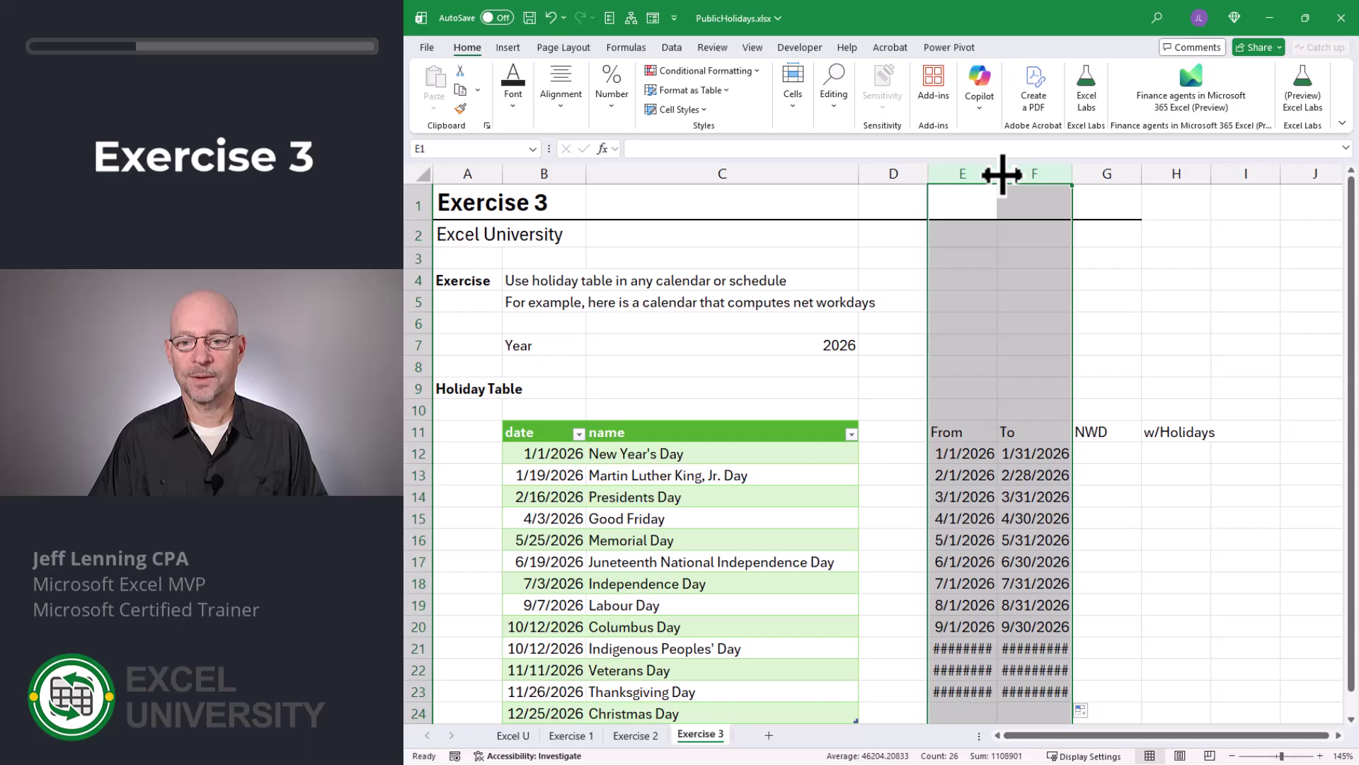
pyautogui.doubleClick(997, 173)
pyautogui.click(1119, 454)
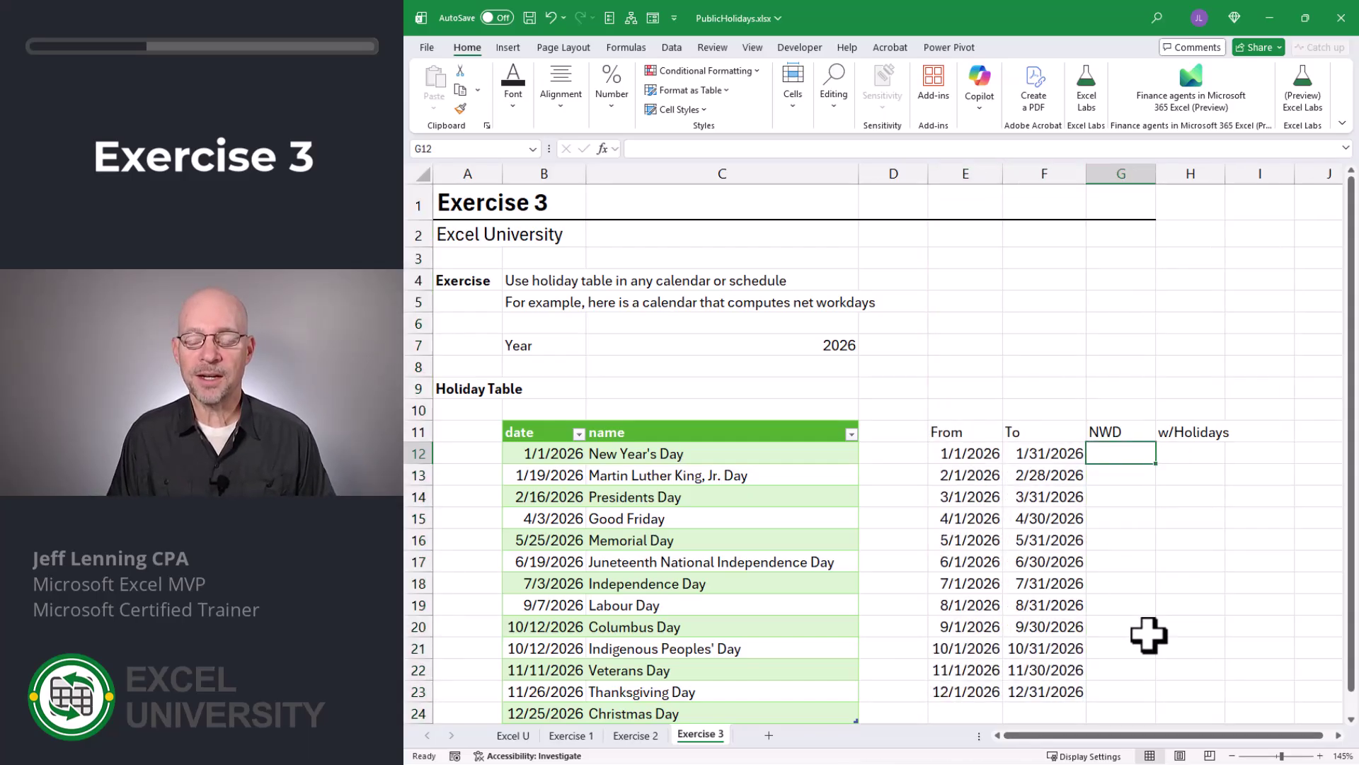
# Enter =NETWORKDAYS(E12,F12) in G12 and fill it down to G23.
pyautogui.write('=')
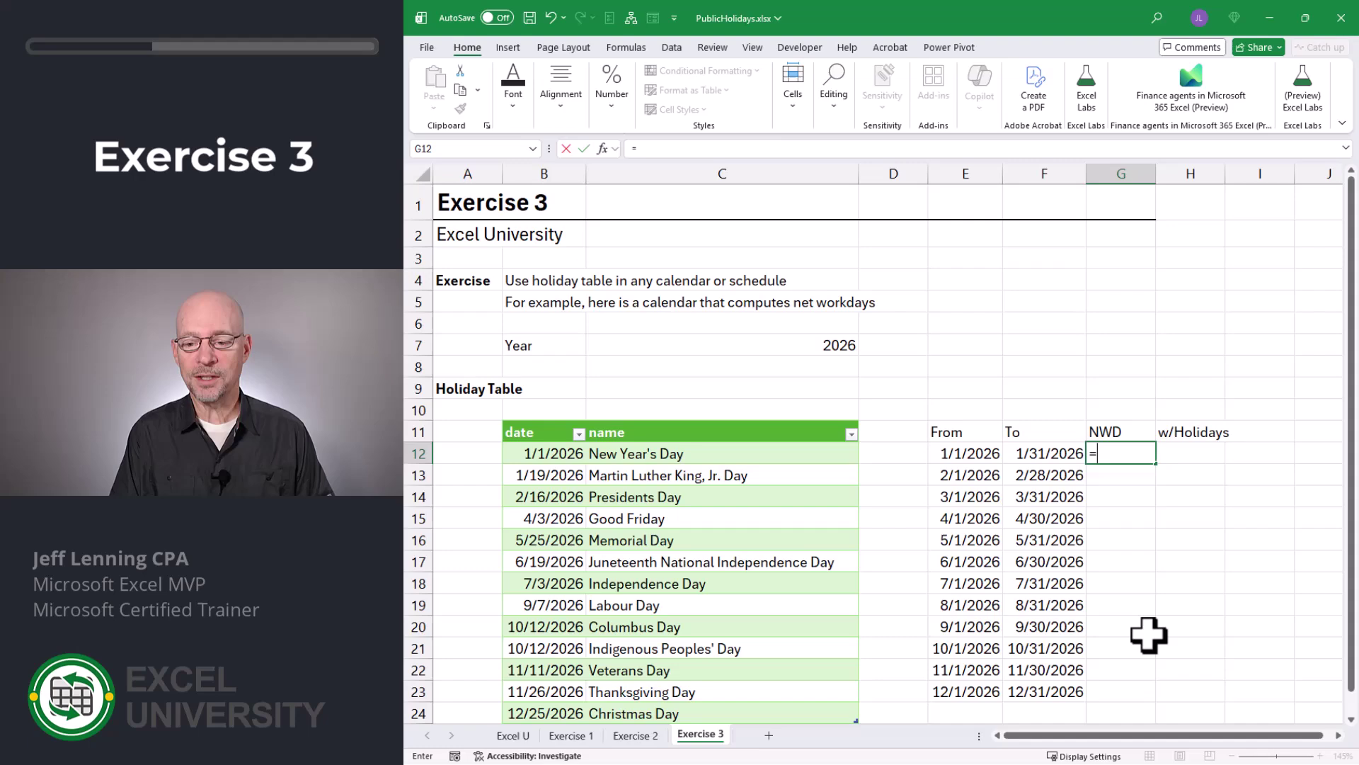
pyautogui.write('net')
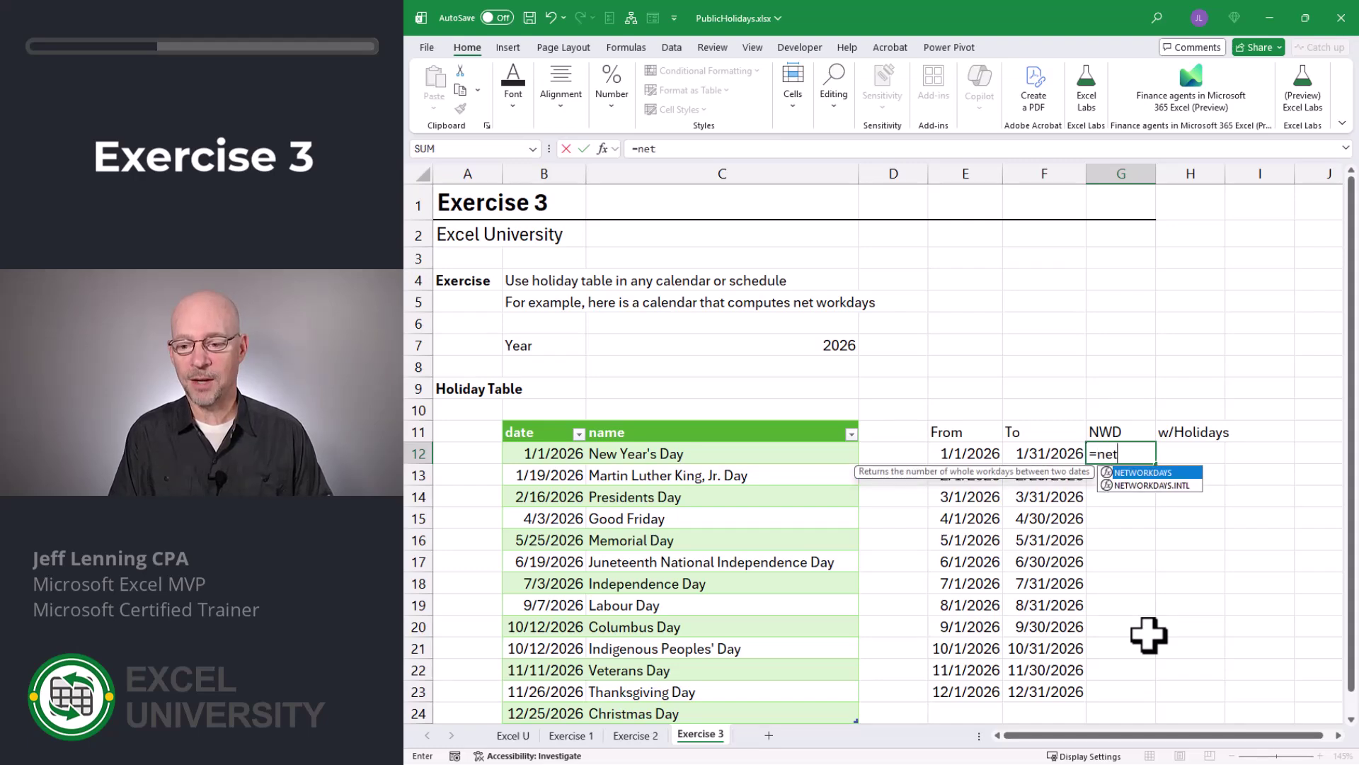
pyautogui.press('Tab')
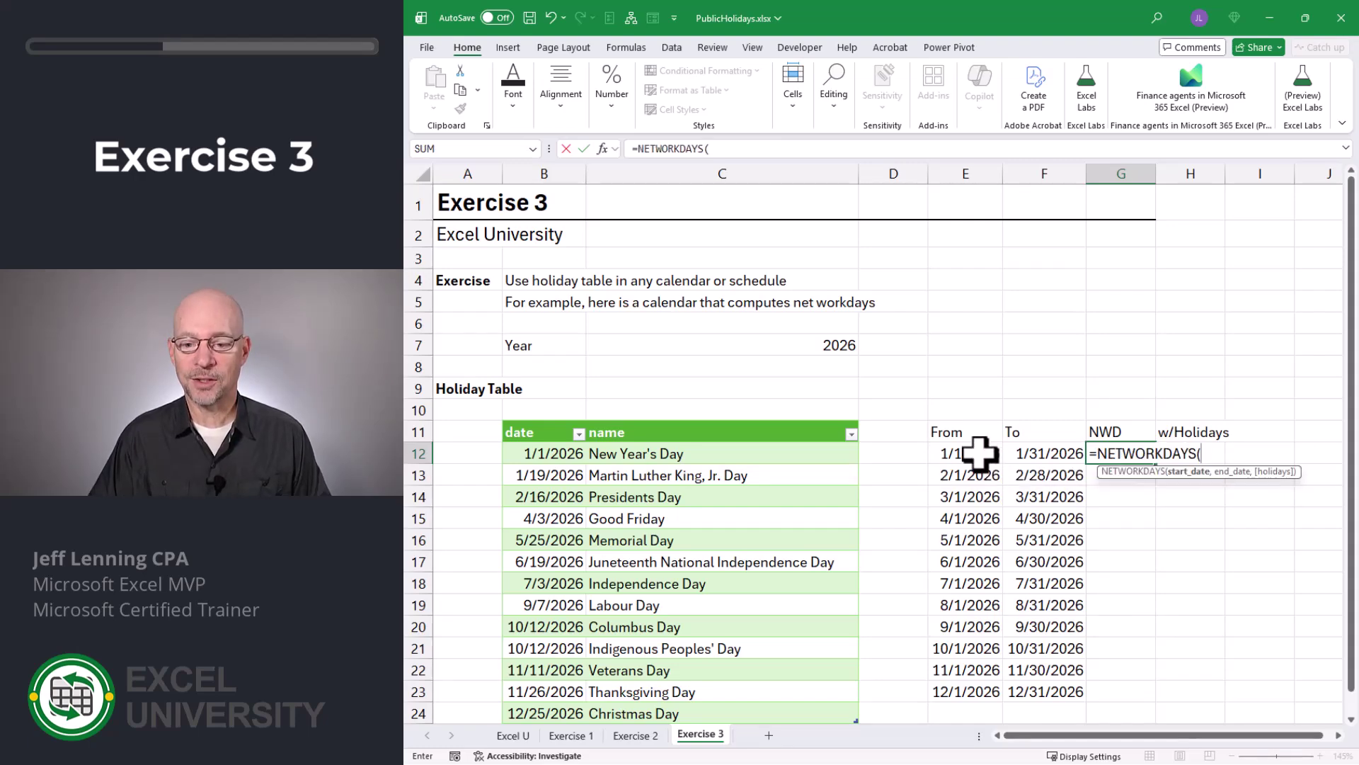
pyautogui.click(972, 447)
pyautogui.write(',')
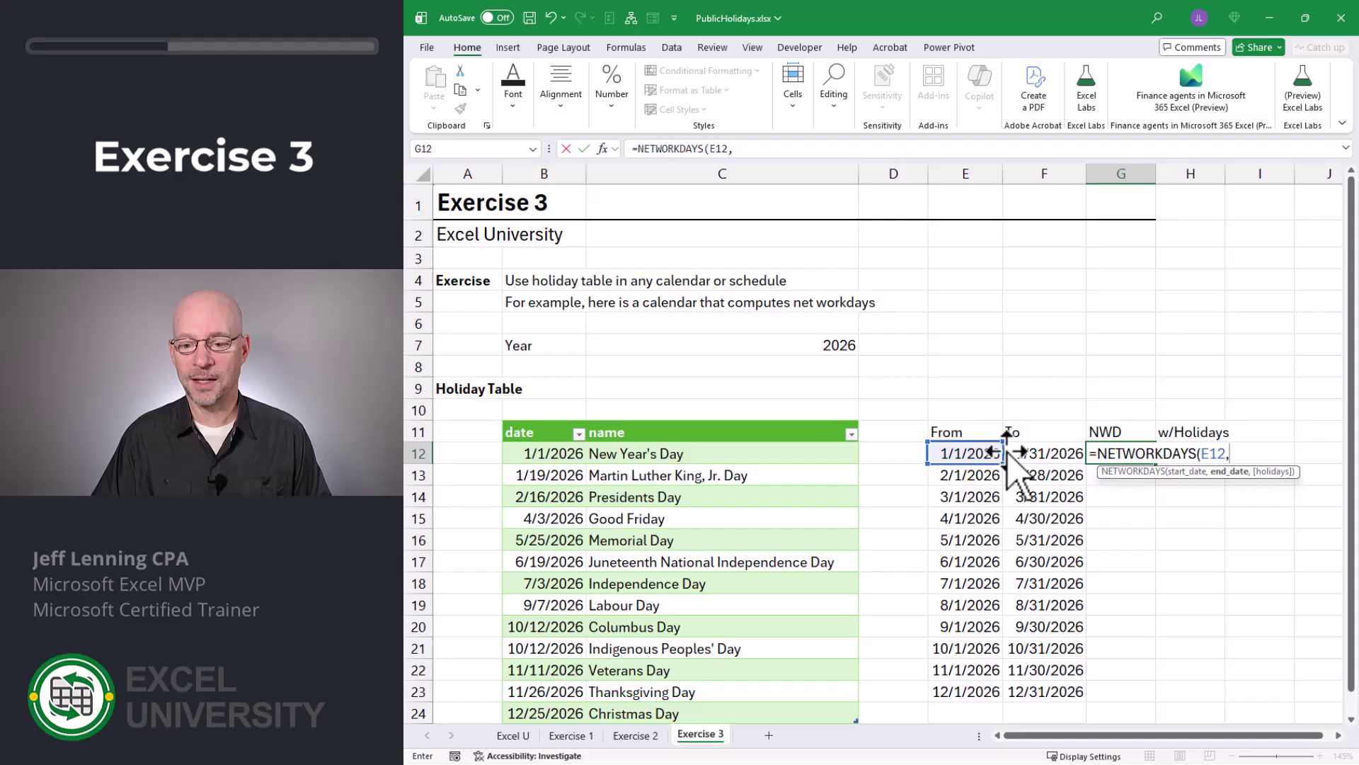
pyautogui.click(1034, 448)
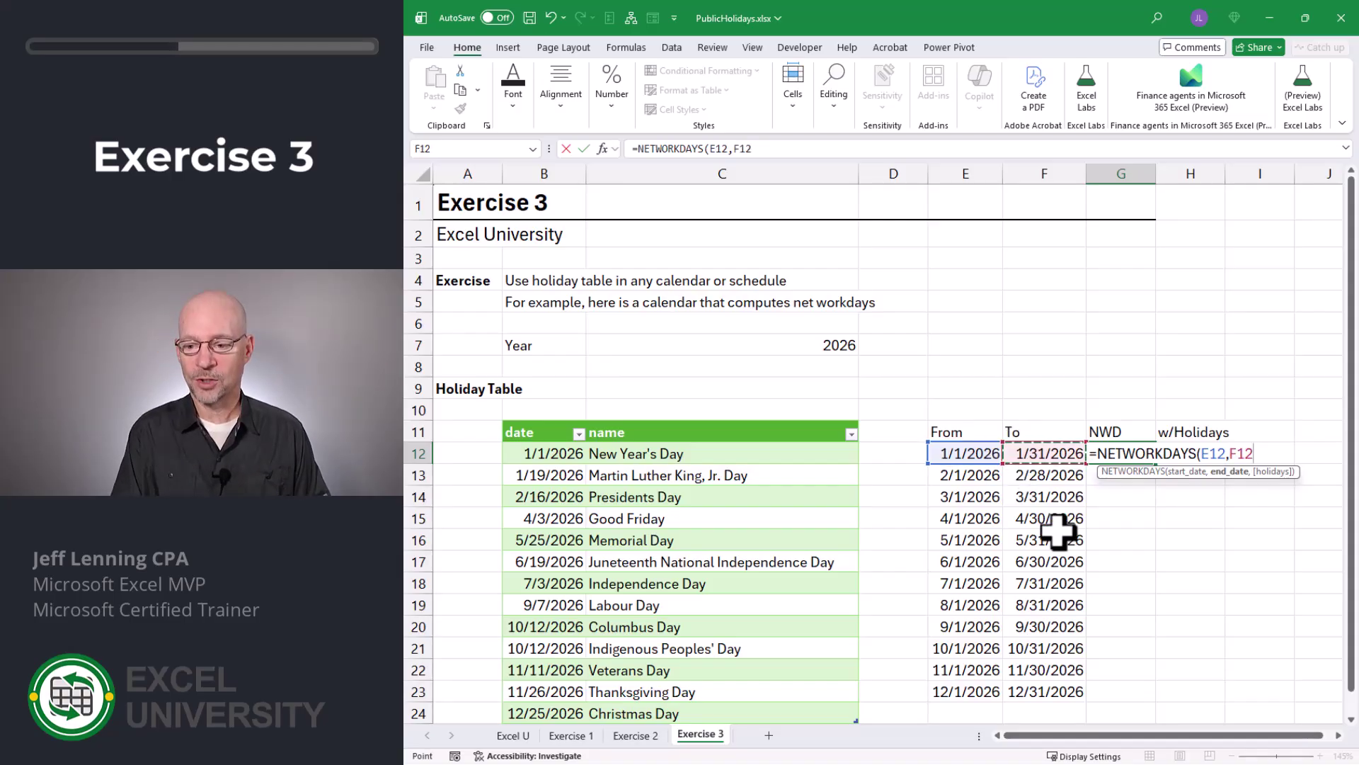
pyautogui.press('Return')
pyautogui.click(1136, 457)
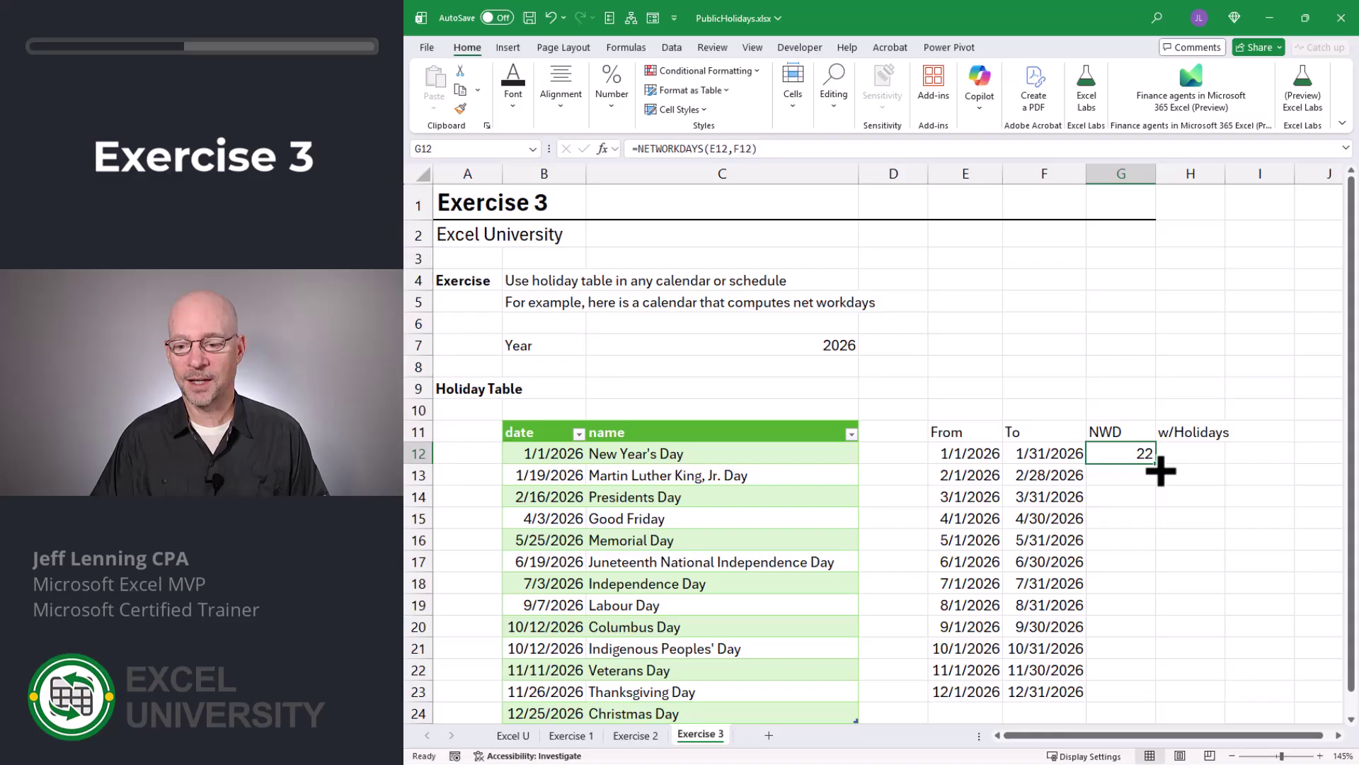
pyautogui.moveTo(1155, 461); pyautogui.dragTo(1162, 691)
# Check the copied workday formulas and preview NETWORKDAYS.INTL in G12 without committing it.
pyautogui.click(1125, 475)
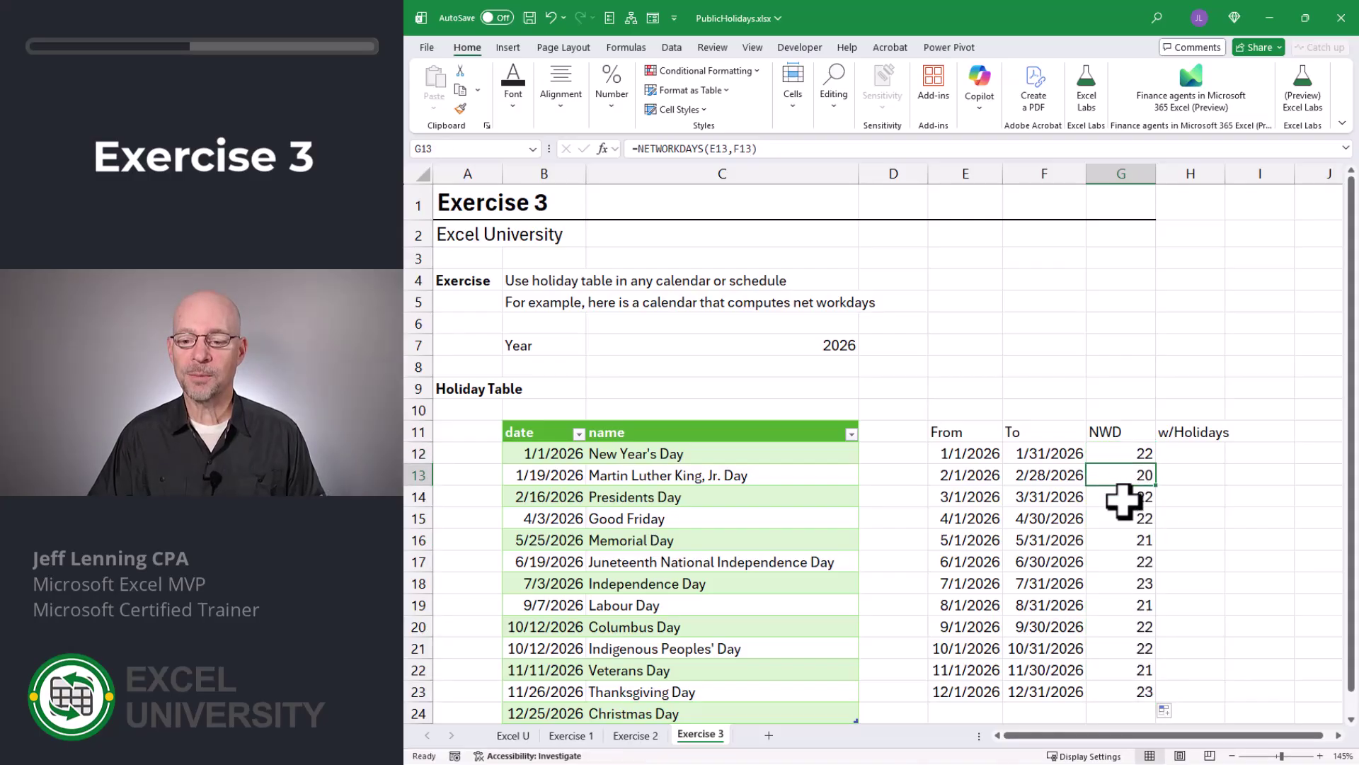
pyautogui.click(1125, 521)
pyautogui.click(1123, 561)
pyautogui.click(1118, 455)
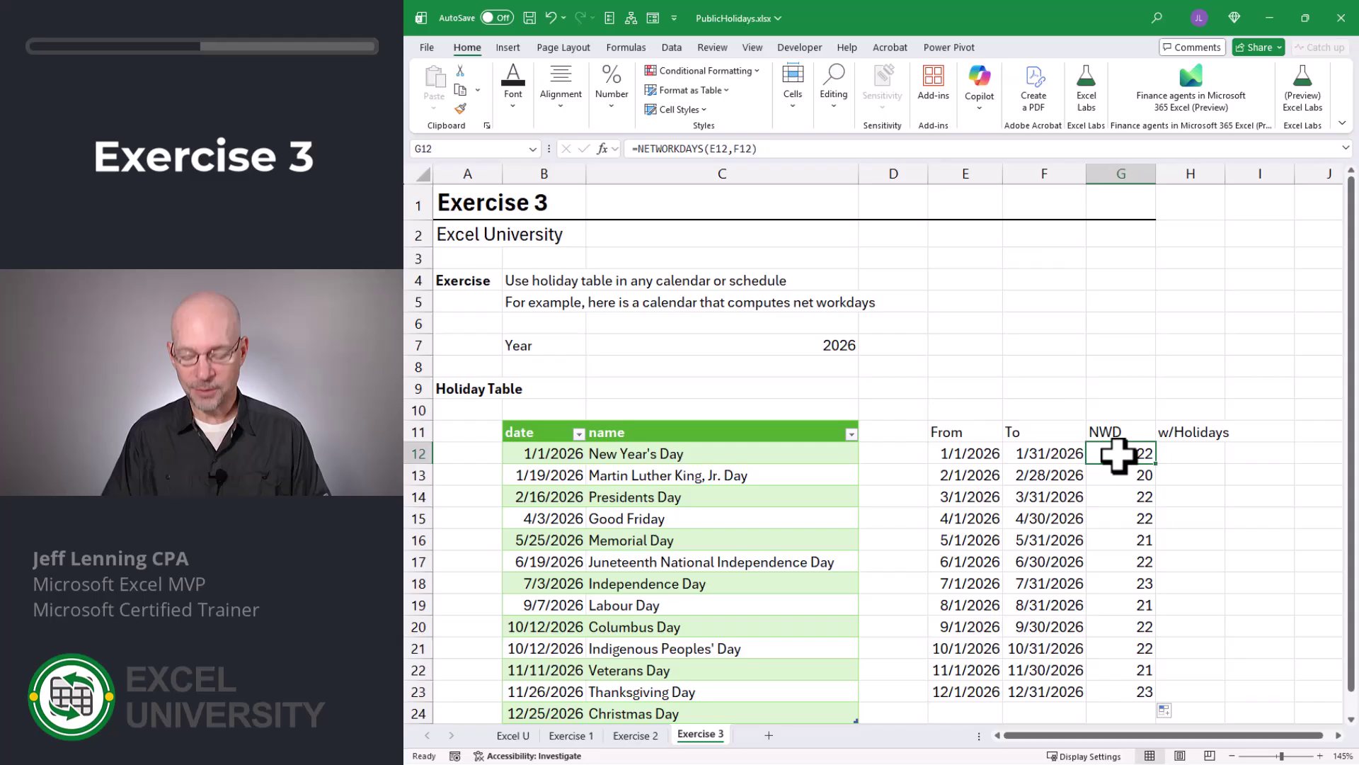
pyautogui.write('=net')
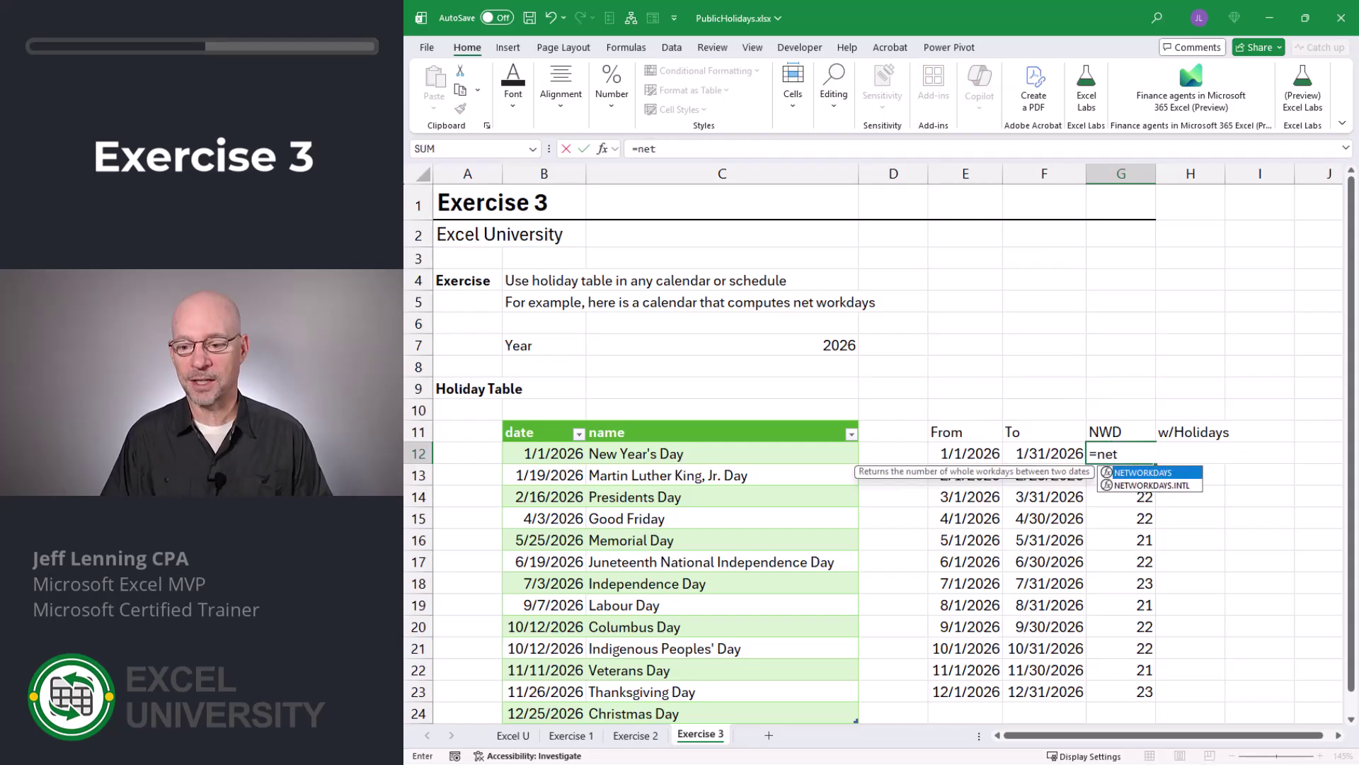
pyautogui.press('Down')
pyautogui.press('Tab')
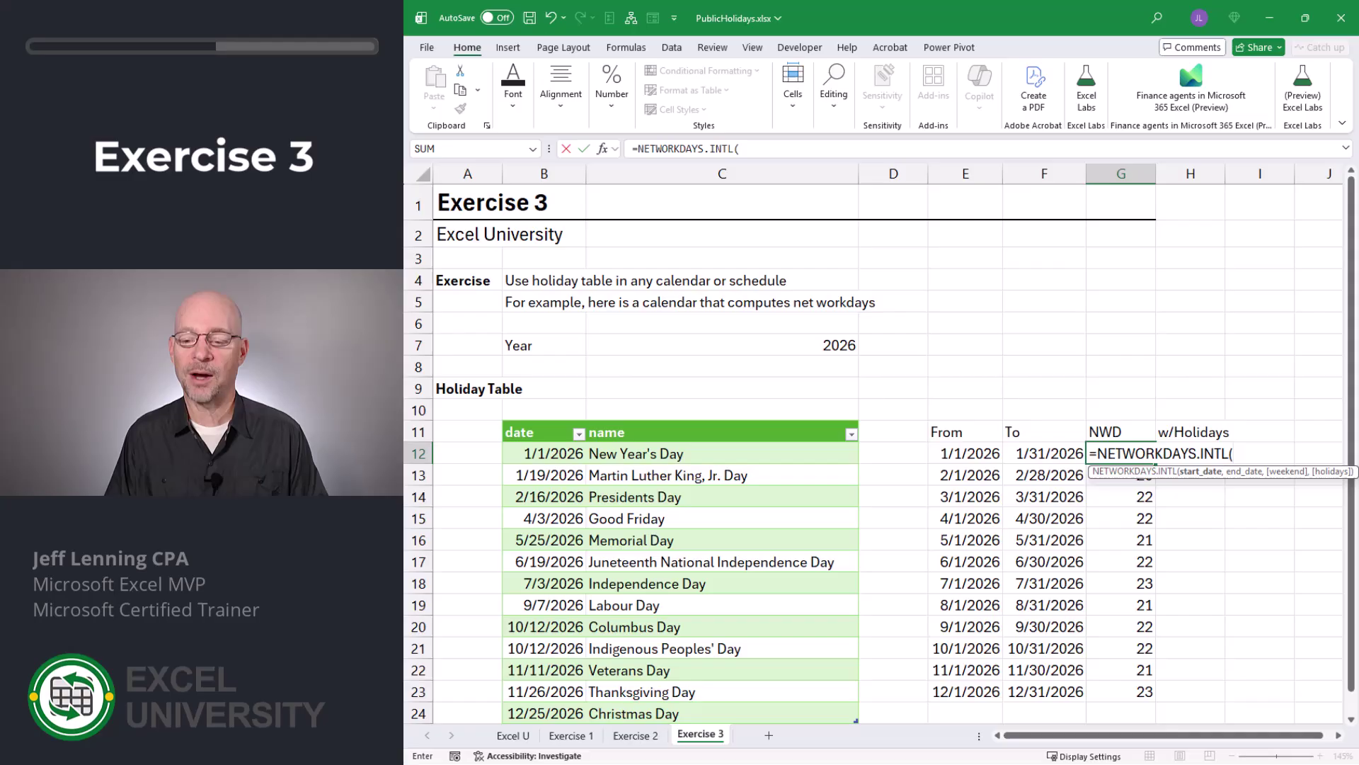
pyautogui.press('Escape')
pyautogui.press('Right')
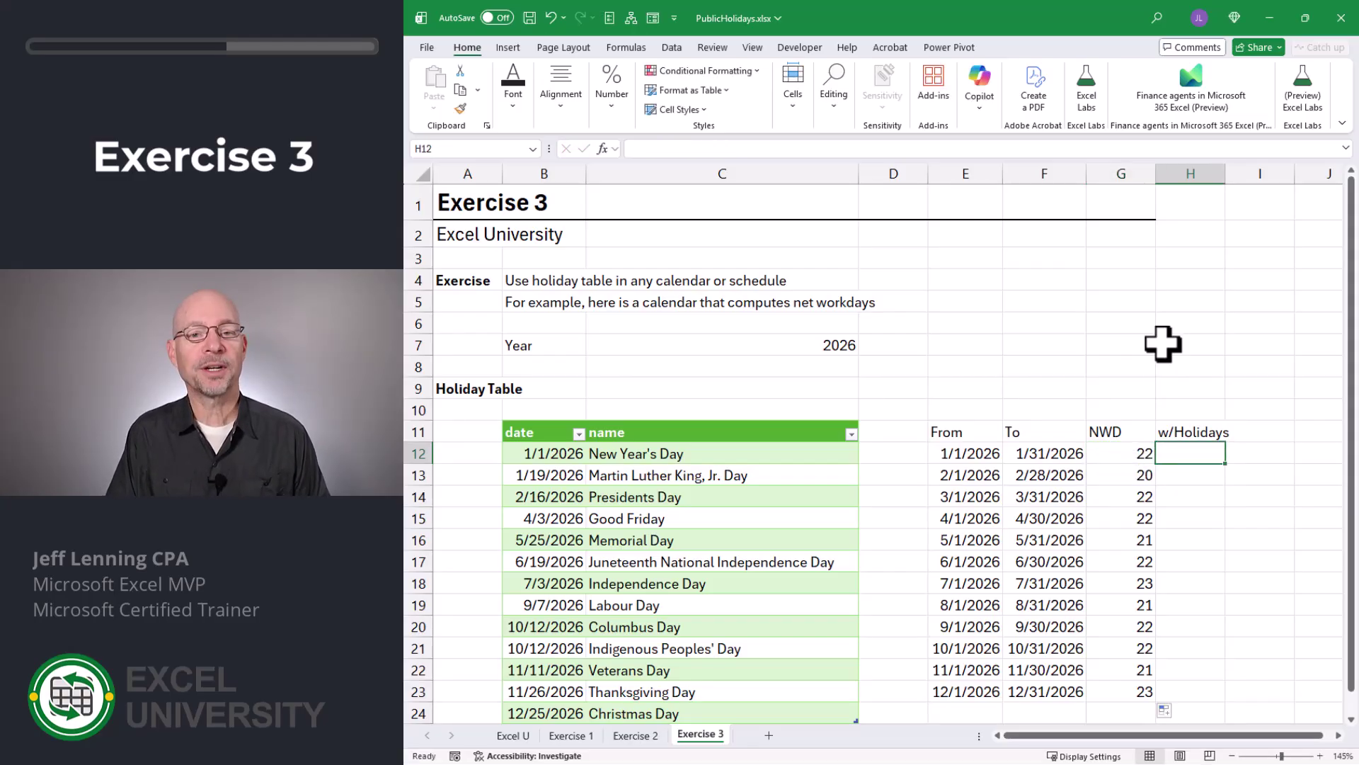
# Enter =NETWORKDAYS(E12,F12,US_3[date]) in H12 using the holiday table's date column.
pyautogui.write('=net')
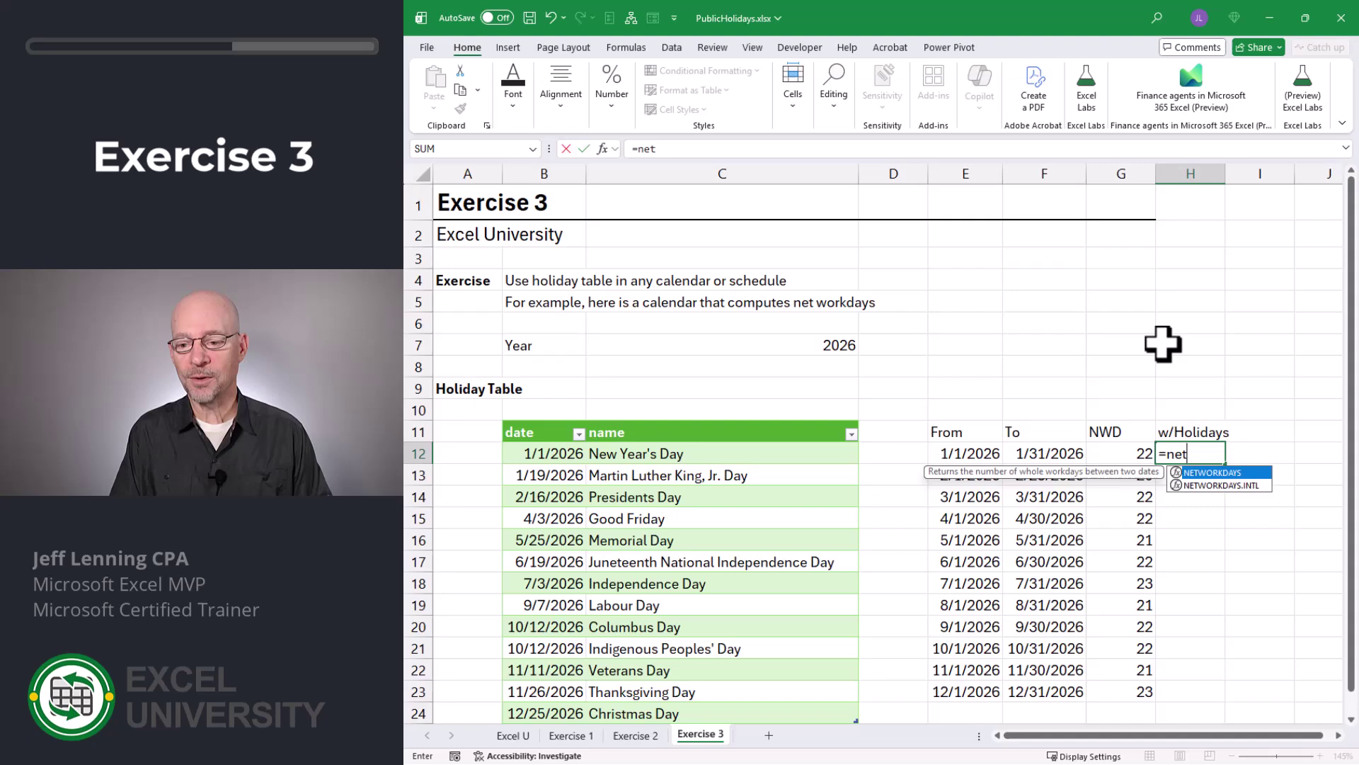
pyautogui.press('Tab')
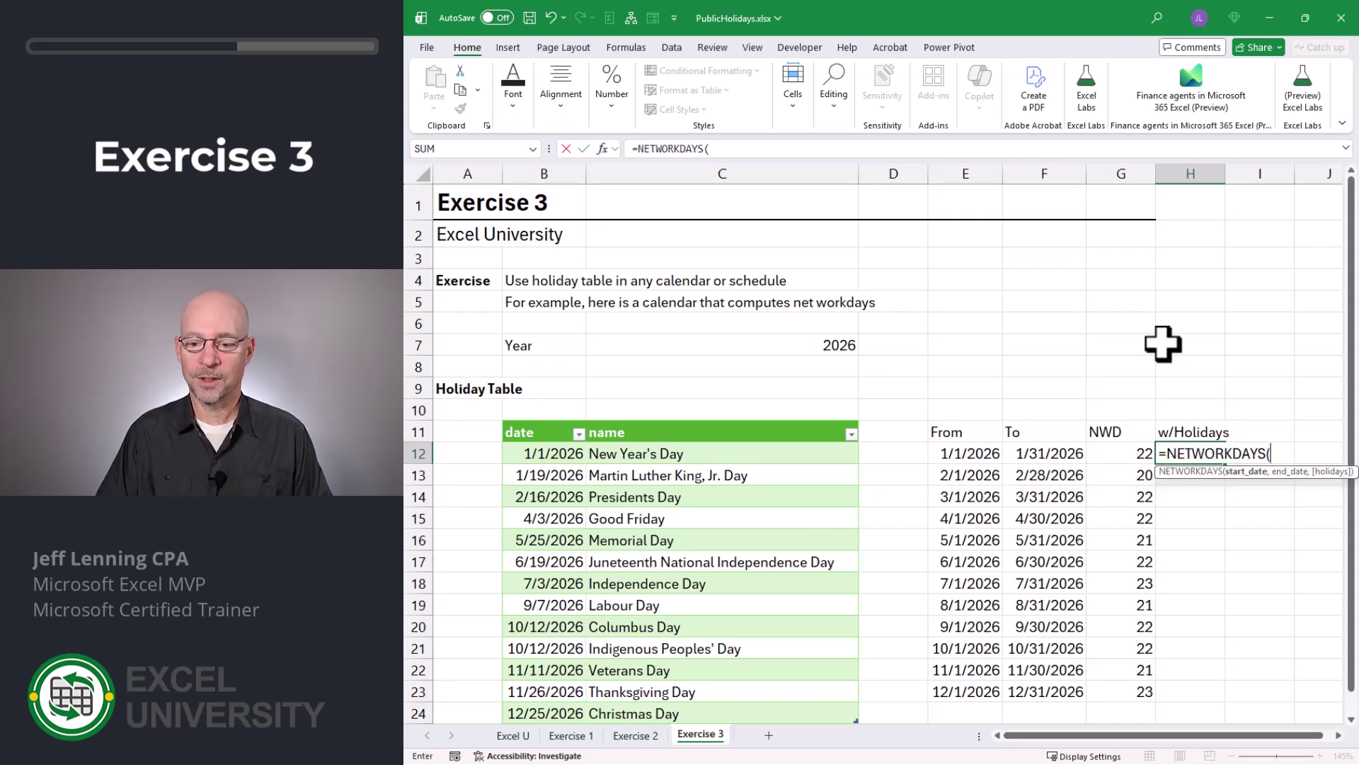
pyautogui.press('Left')
pyautogui.press('Left')
pyautogui.press('Left')
pyautogui.write(',')
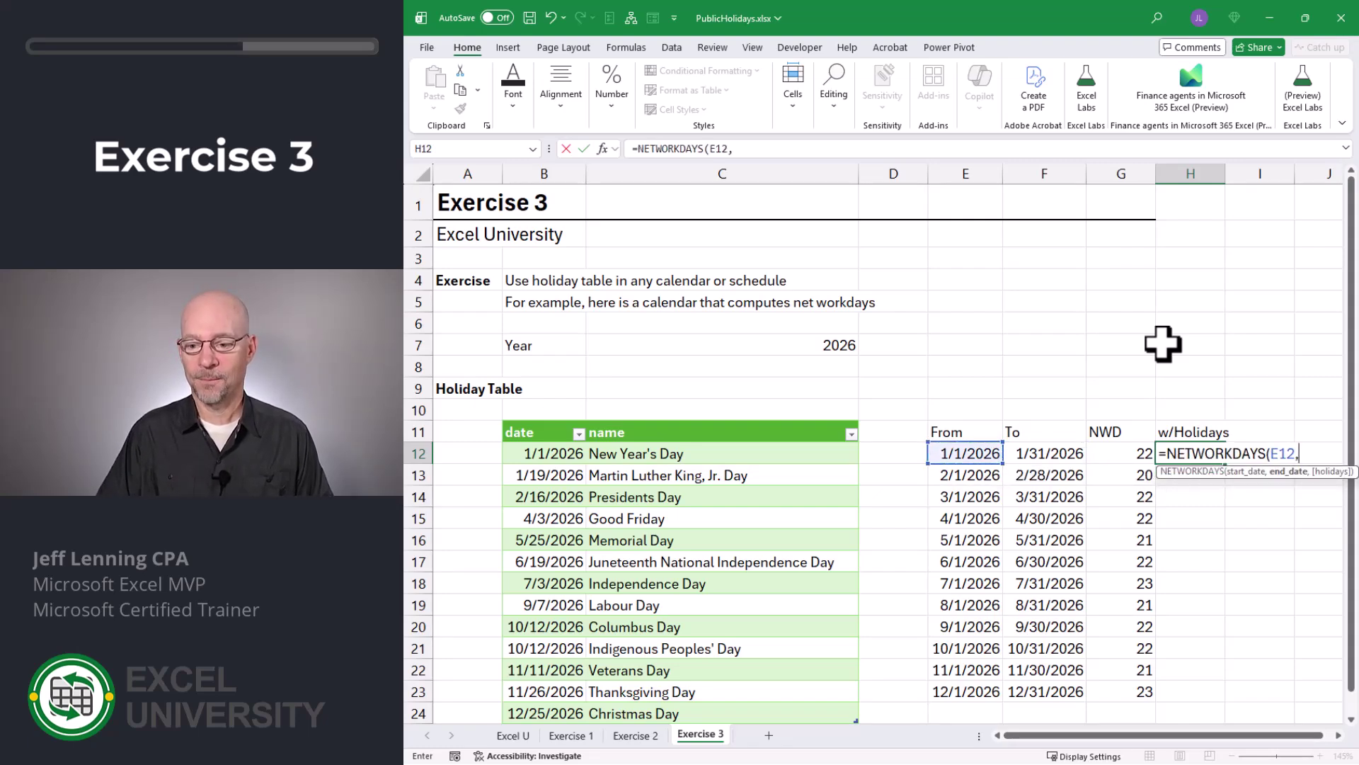
pyautogui.press('Left')
pyautogui.press('Left')
pyautogui.write(',')
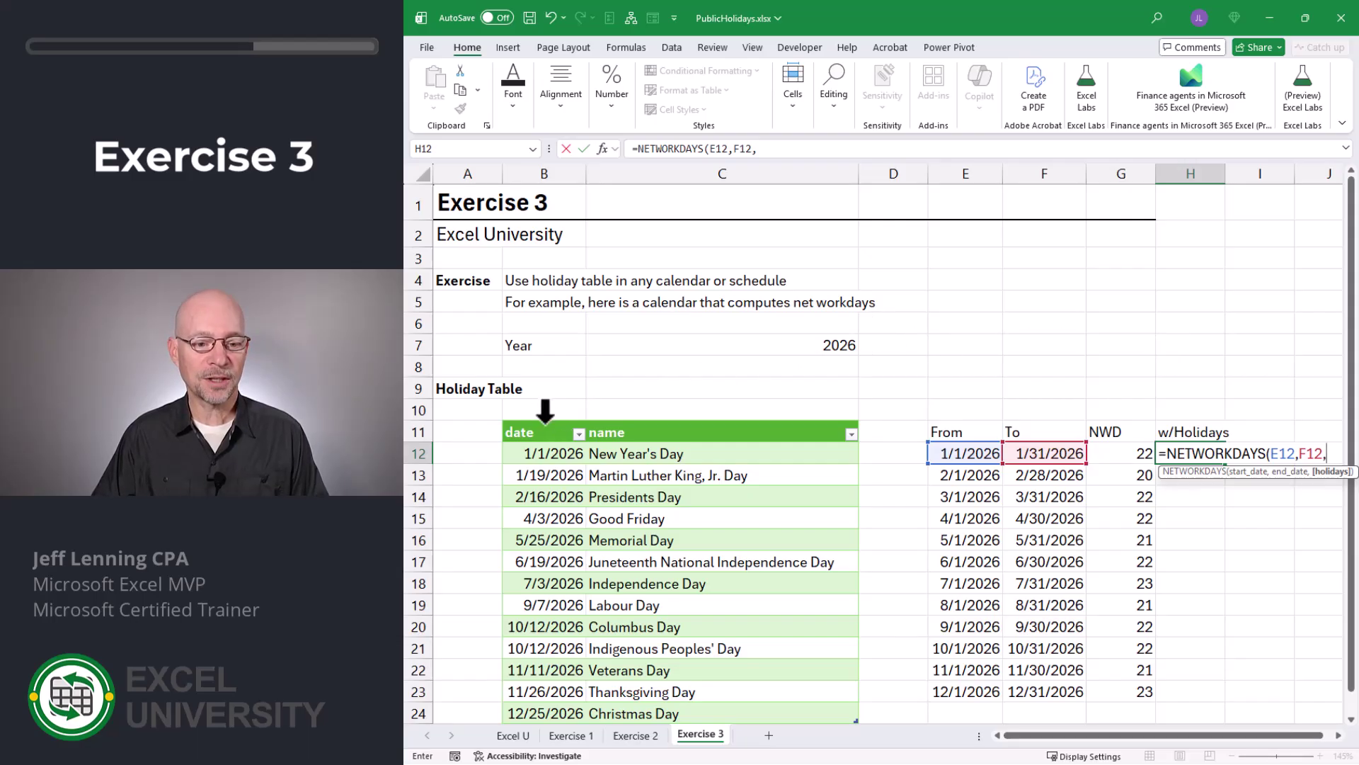
pyautogui.click(545, 411)
pyautogui.write(')')
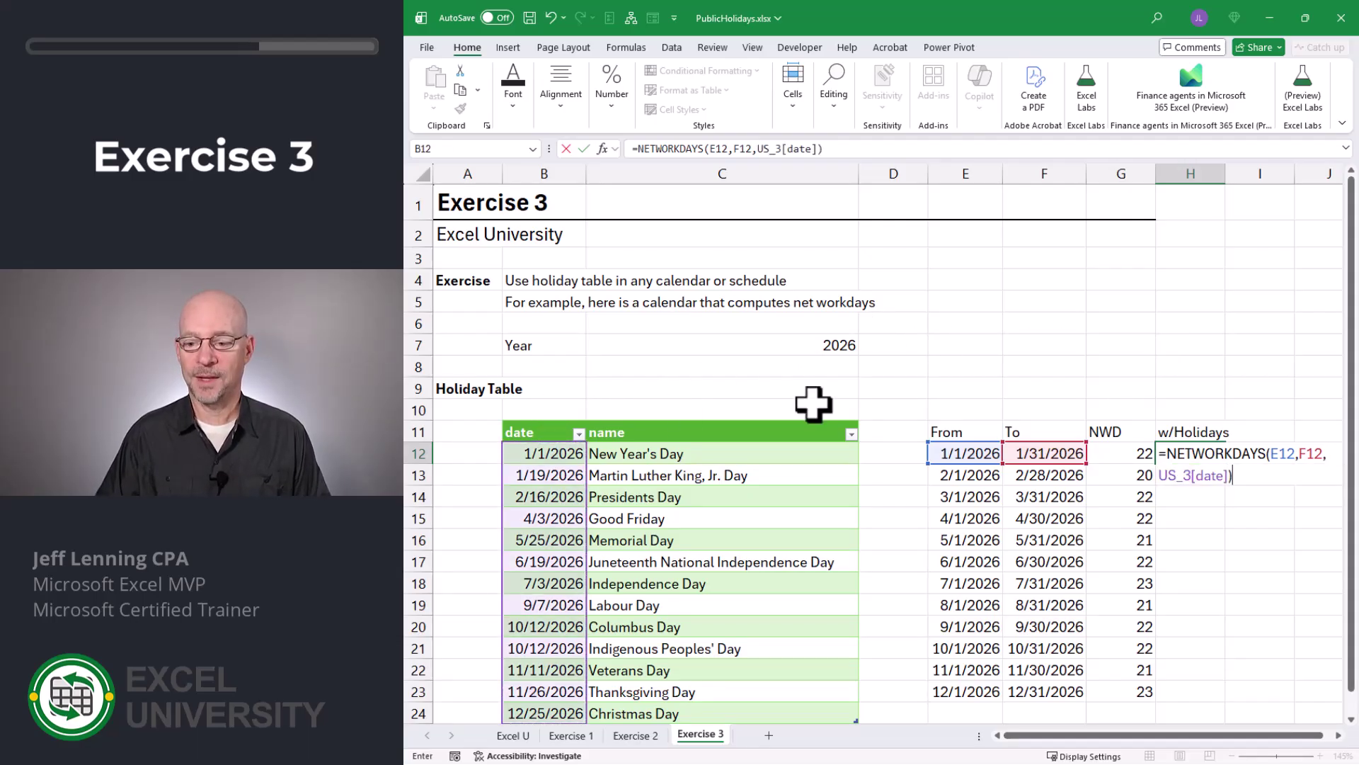
pyautogui.press('Return')
# Fill the holiday-aware counts down to H23 and compare with G12's formula.
pyautogui.click(1219, 459)
pyautogui.moveTo(1226, 465); pyautogui.dragTo(1226, 703)
pyautogui.press('Left')
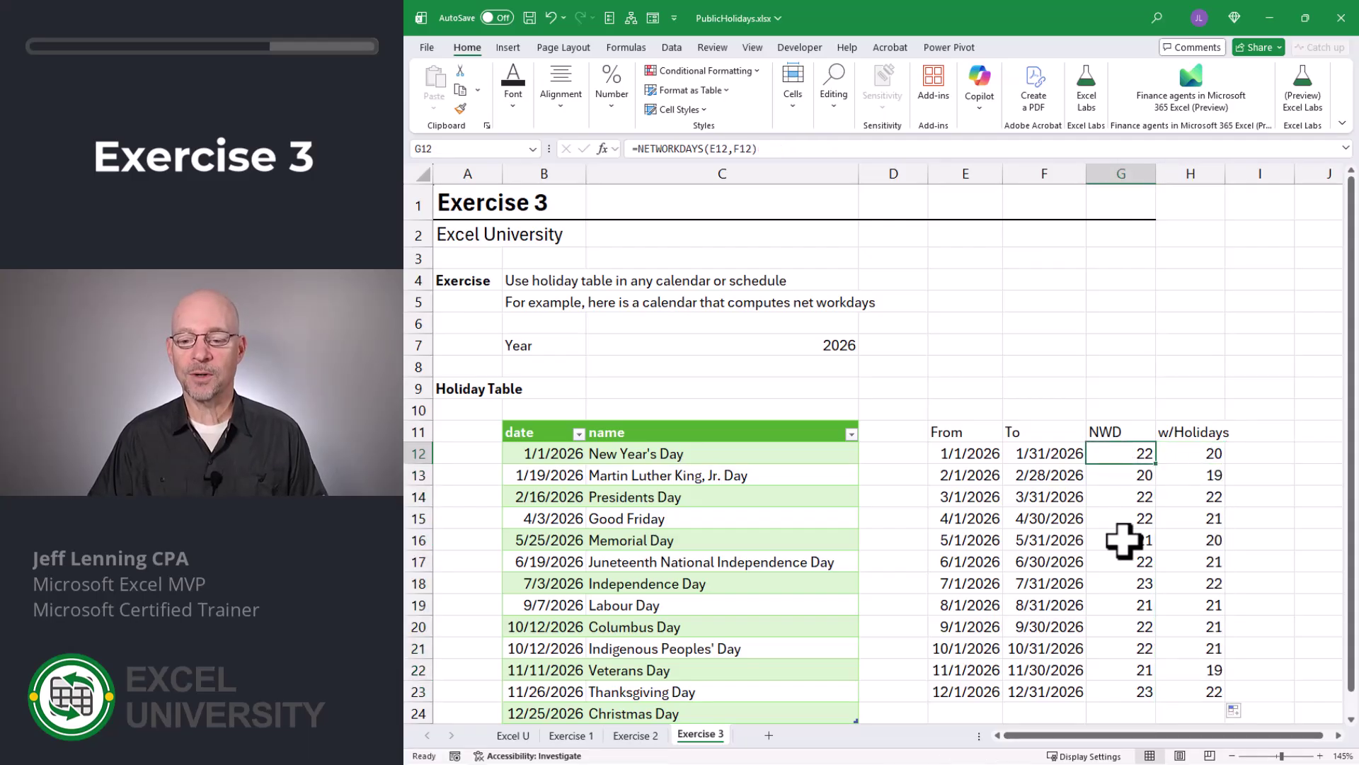
pyautogui.click(1186, 461)
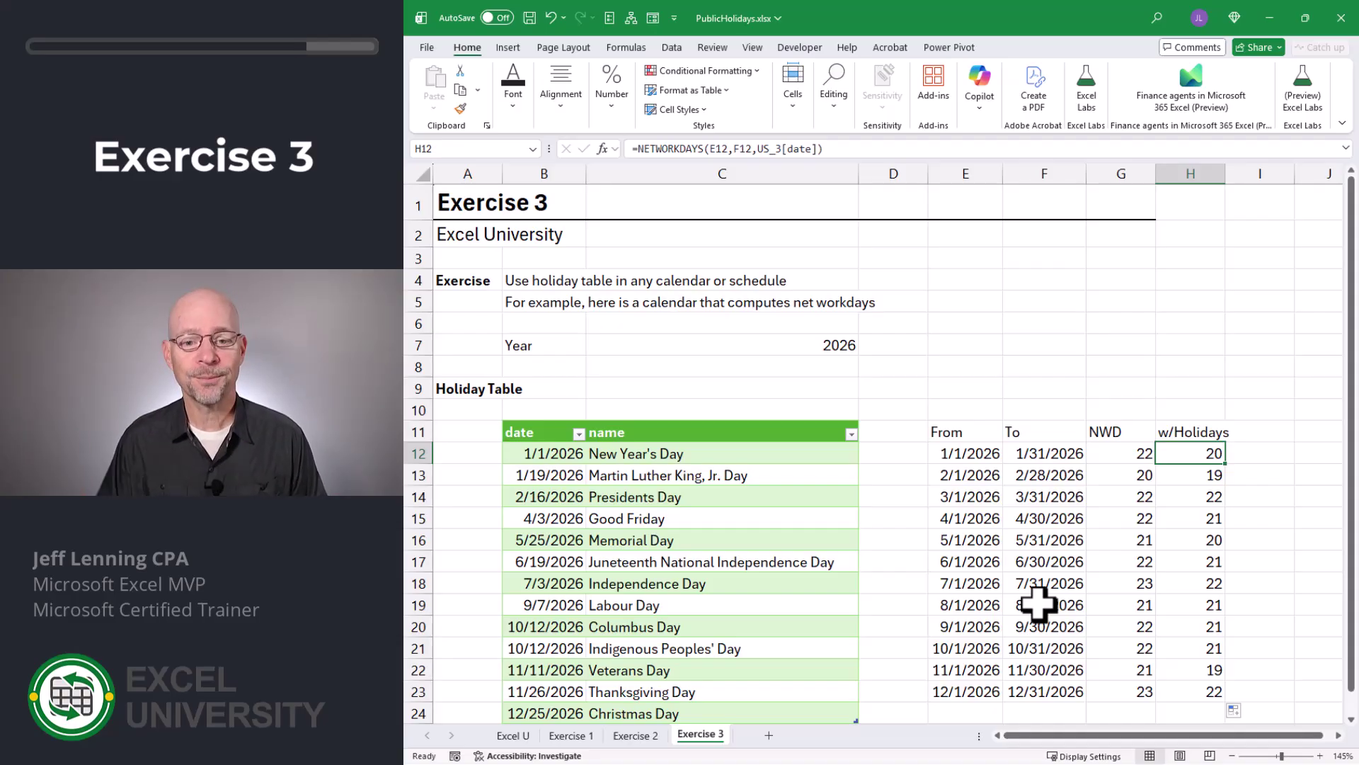
# Change the Year in C7 to 2027 and Refresh All to pull 2027 holidays.
pyautogui.click(813, 343)
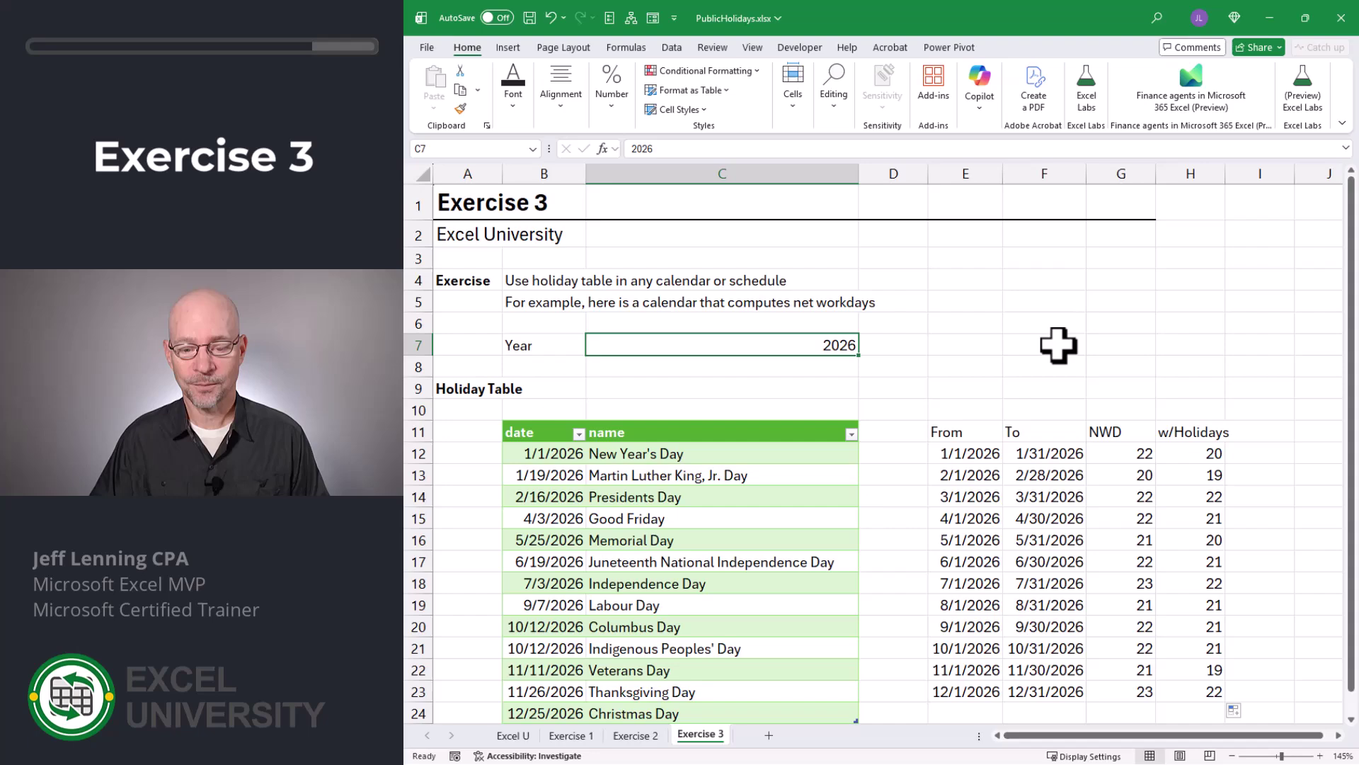
pyautogui.write('202')
pyautogui.press('Return')
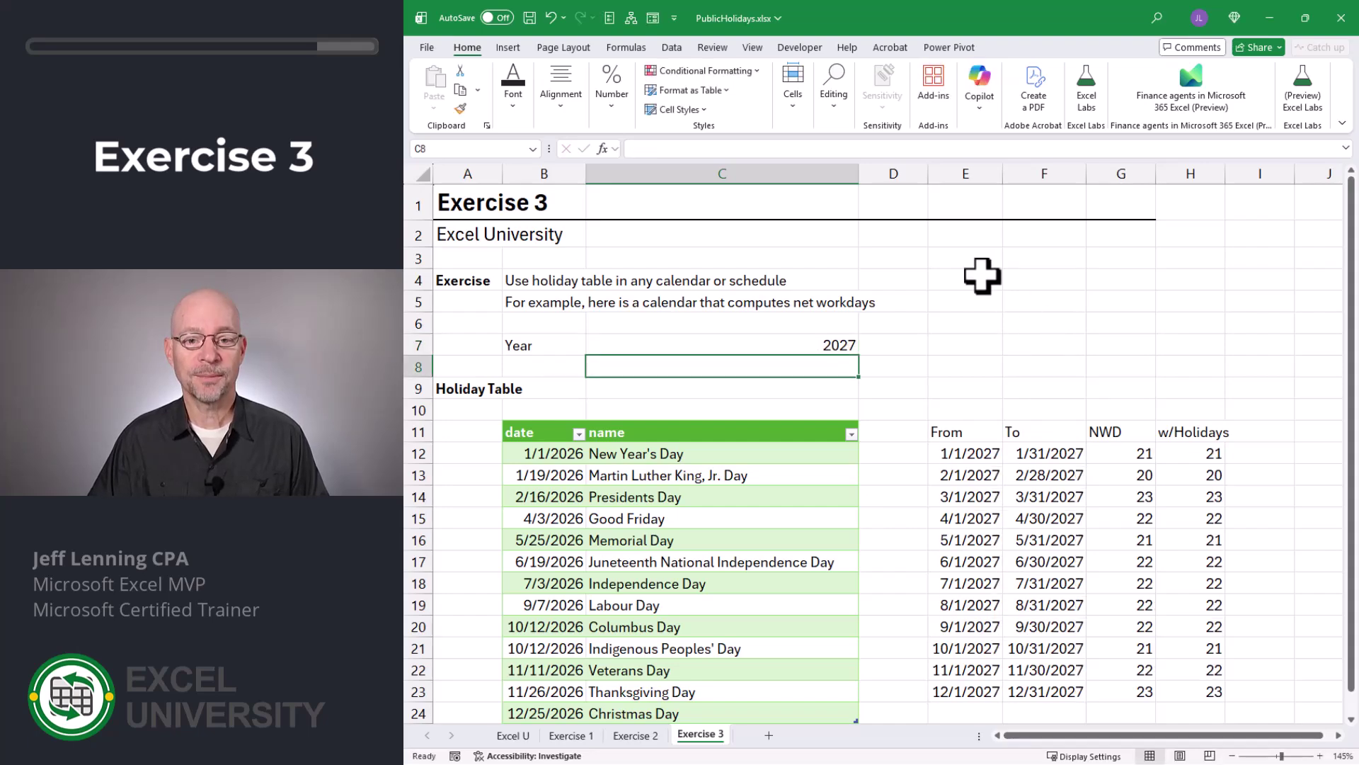
pyautogui.click(672, 48)
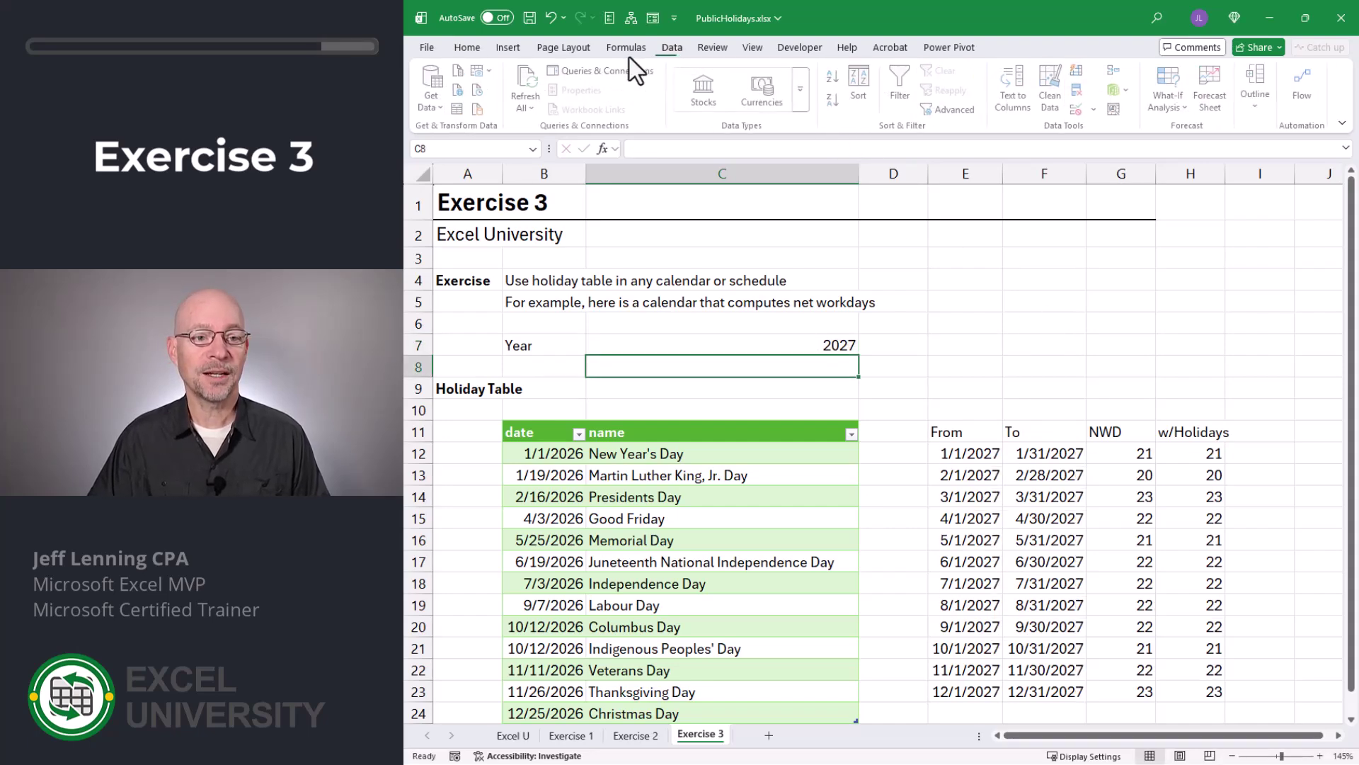
pyautogui.click(530, 88)
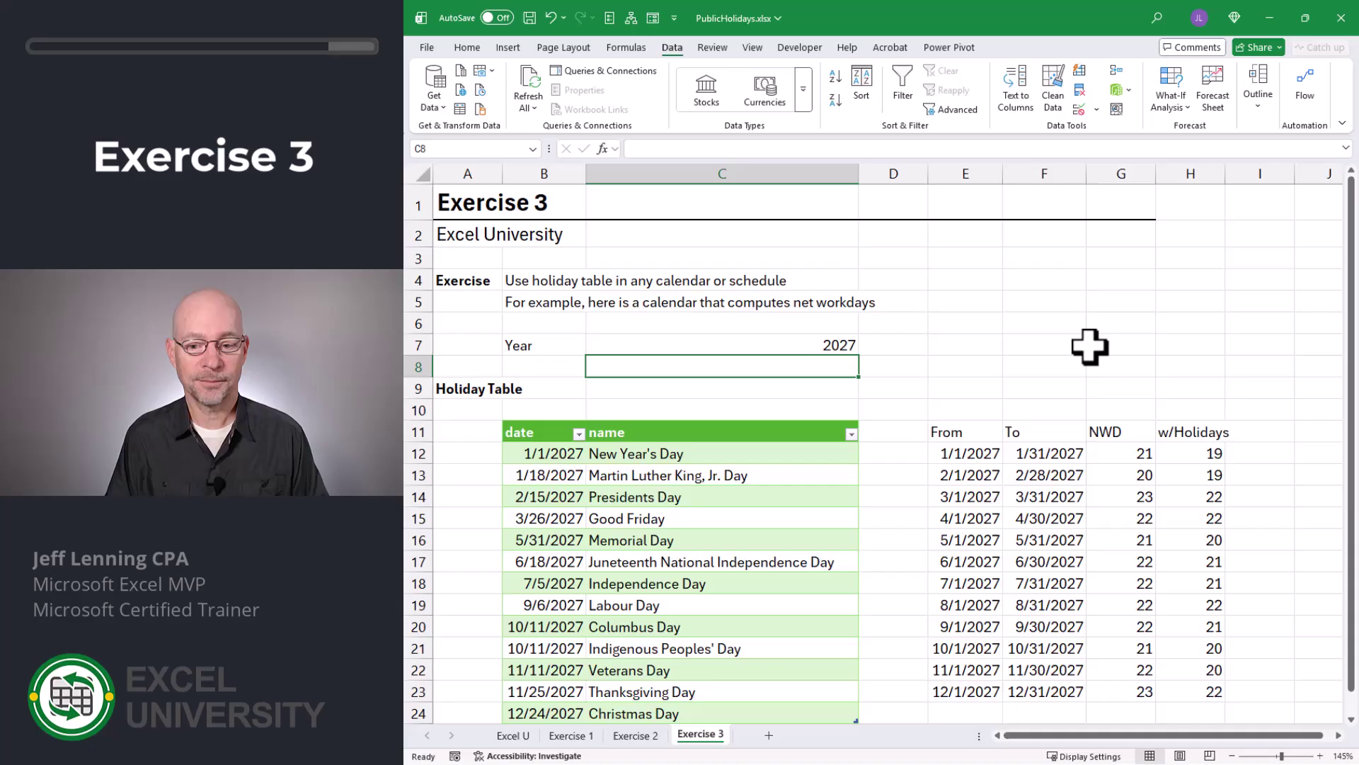